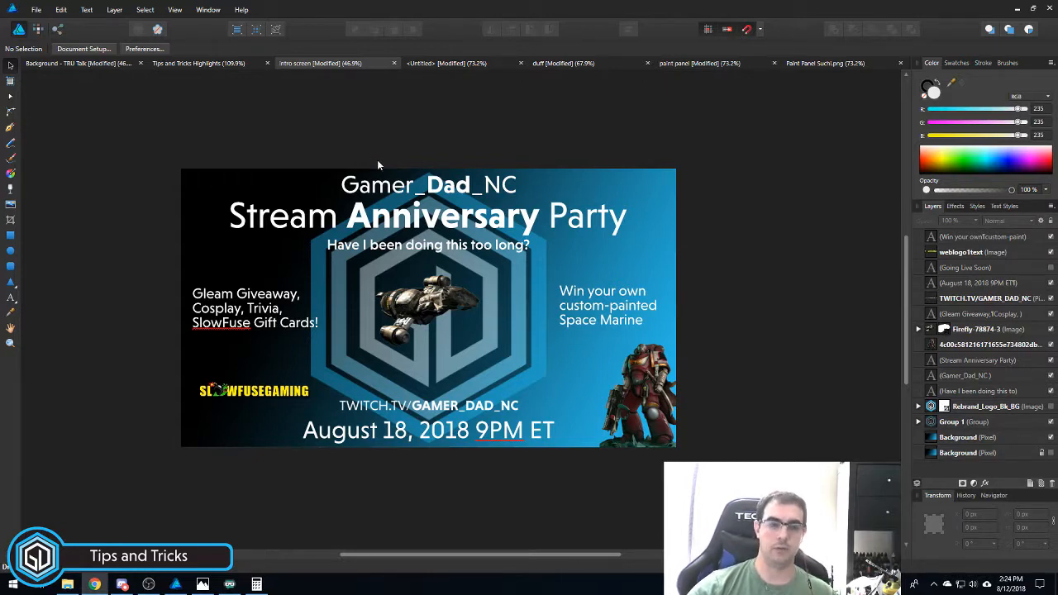
- Look over the TRU Talk podcast artwork and intro screen, then bring up the untitled gradient document
click(71, 67)
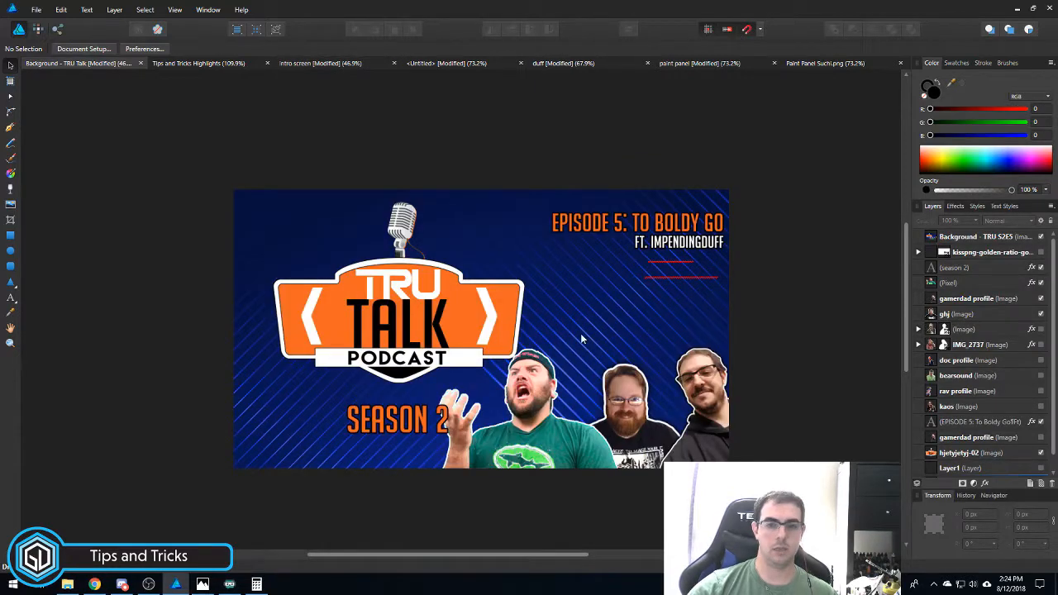
drag(589, 342, 520, 308)
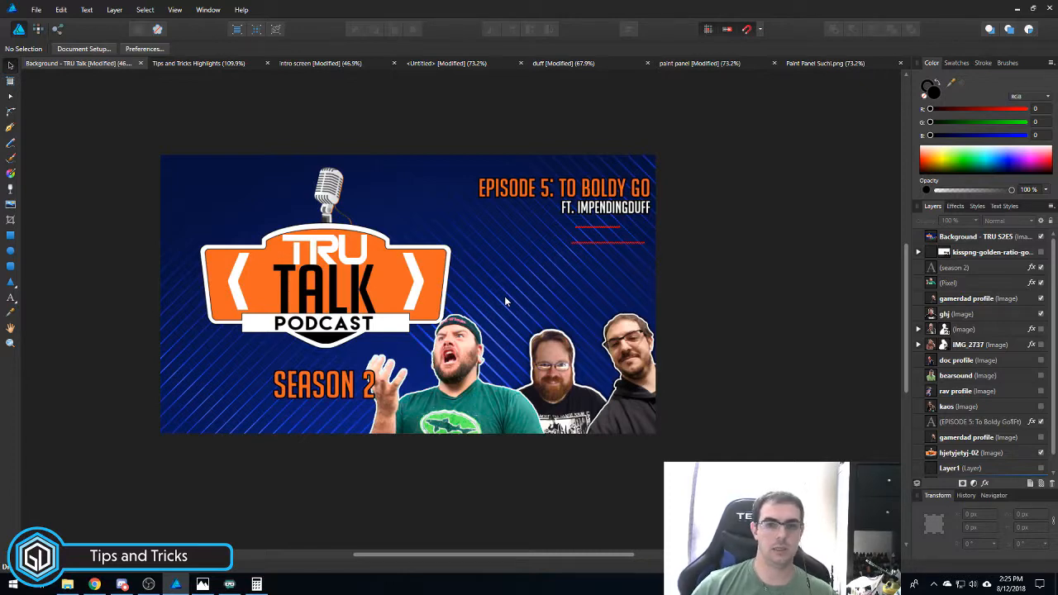
click(313, 65)
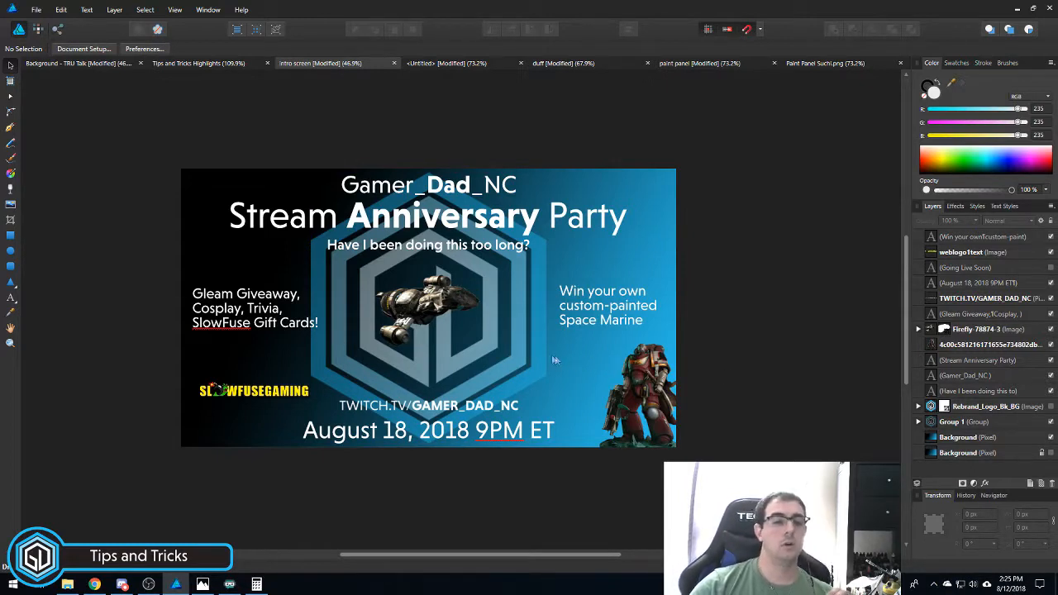
click(441, 65)
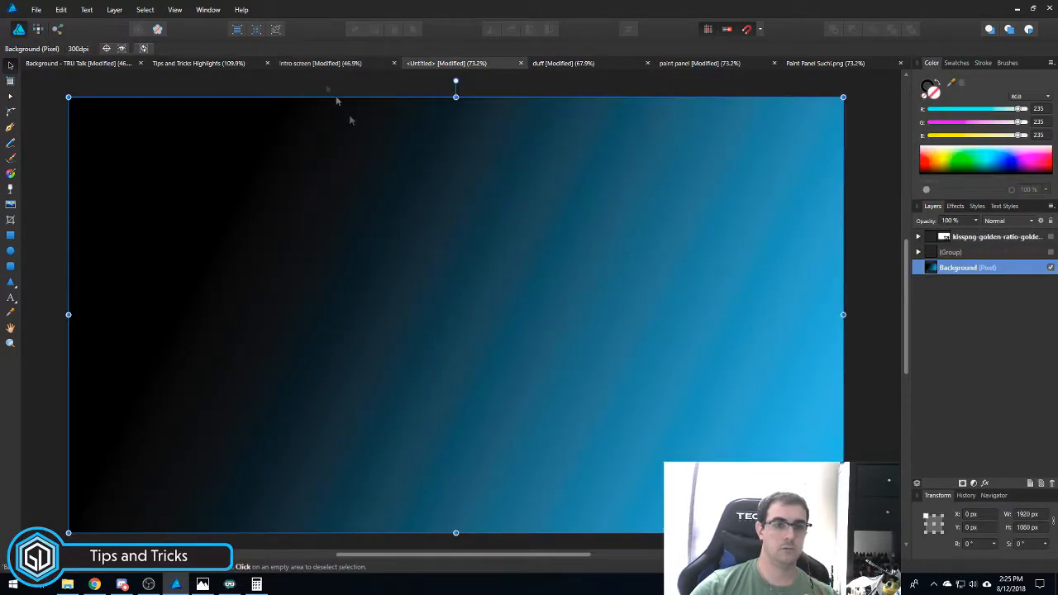
- Compare the finished intro screen with the untitled gradient document and bring up the View menu
click(321, 64)
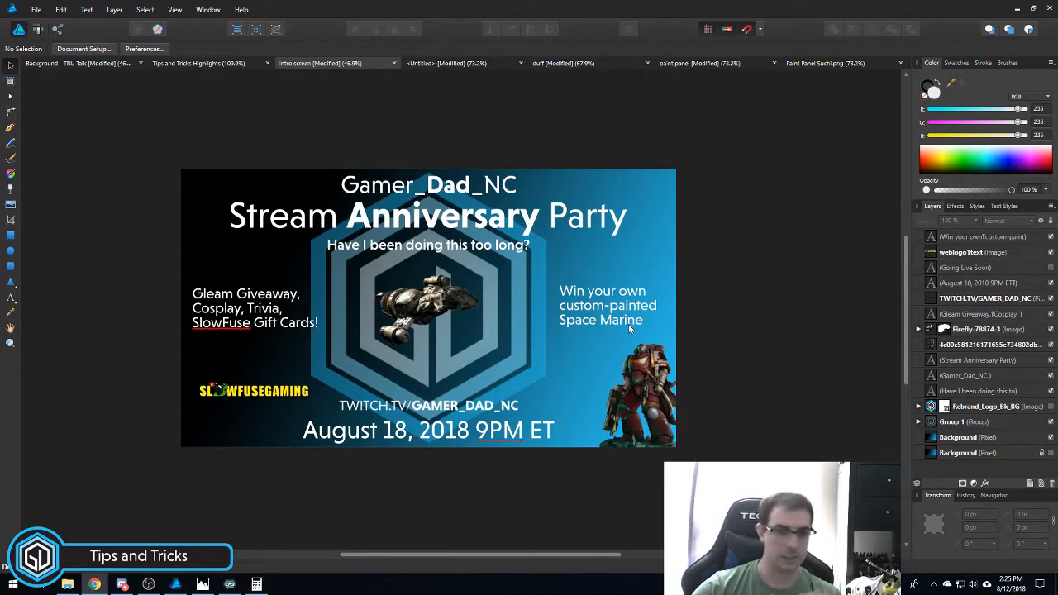
click(436, 64)
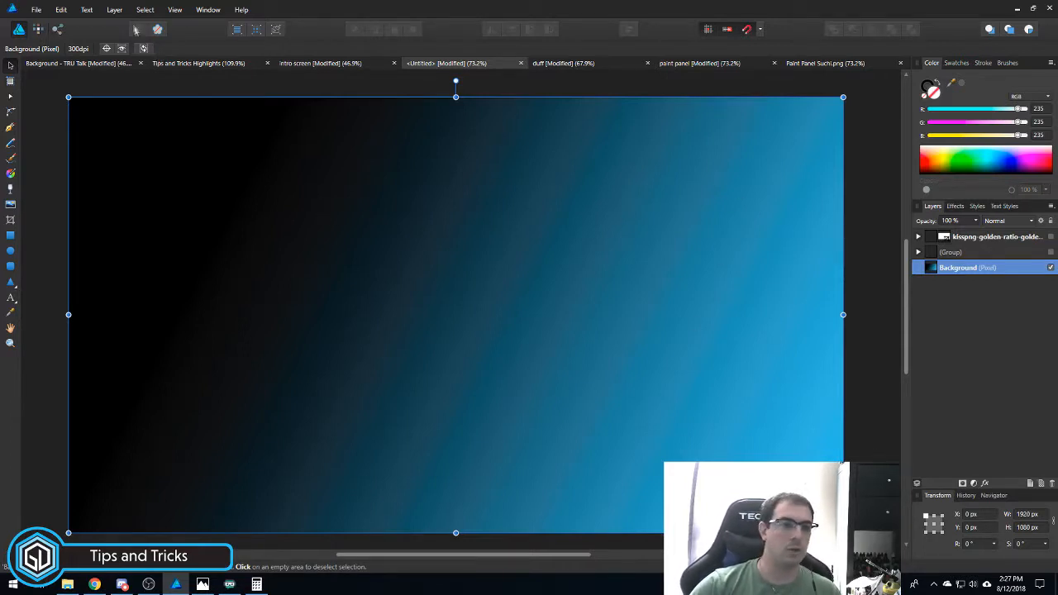
click(174, 10)
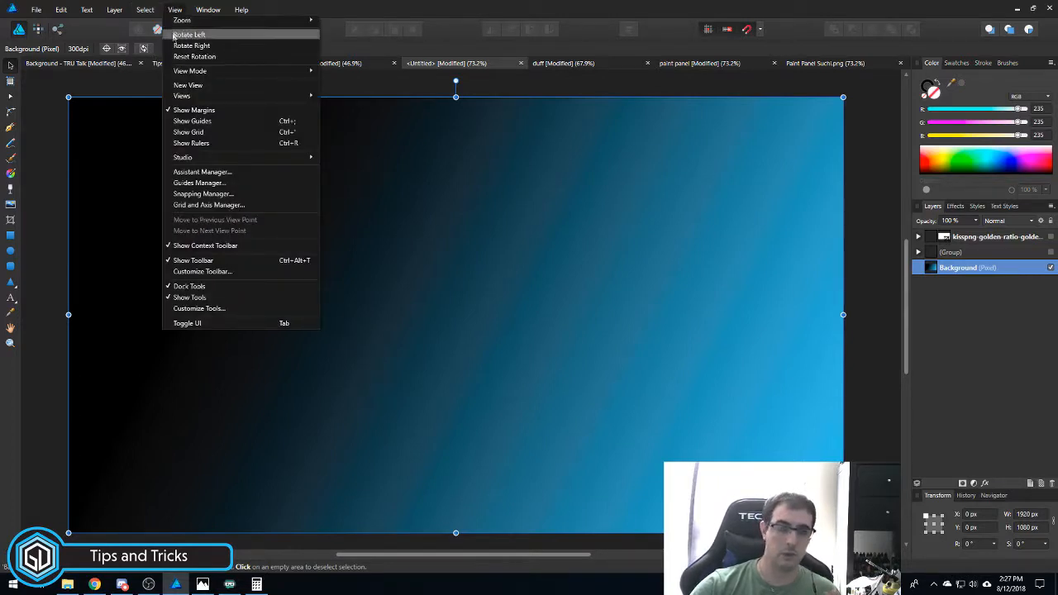
- Turn on guides and confirm in the Guides Manager they sit at 0, 33, 50 and 67 percent
click(209, 133)
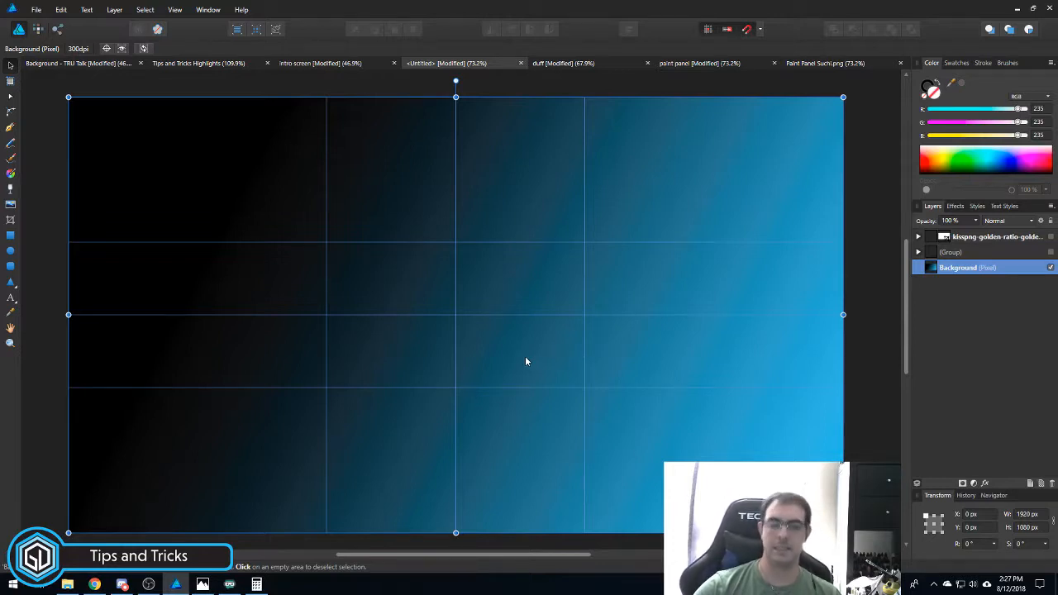
click(174, 10)
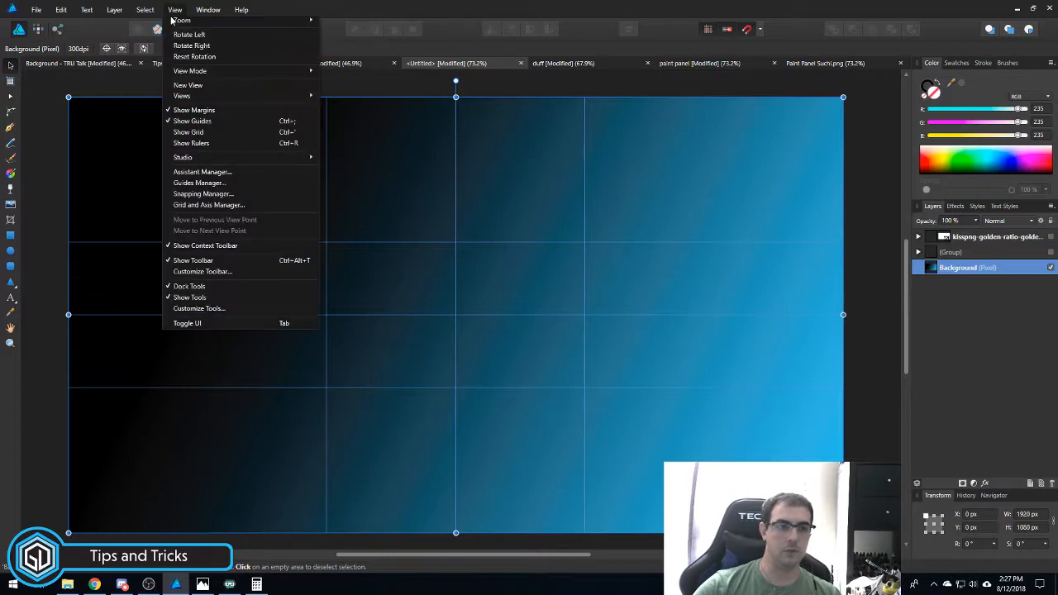
click(203, 182)
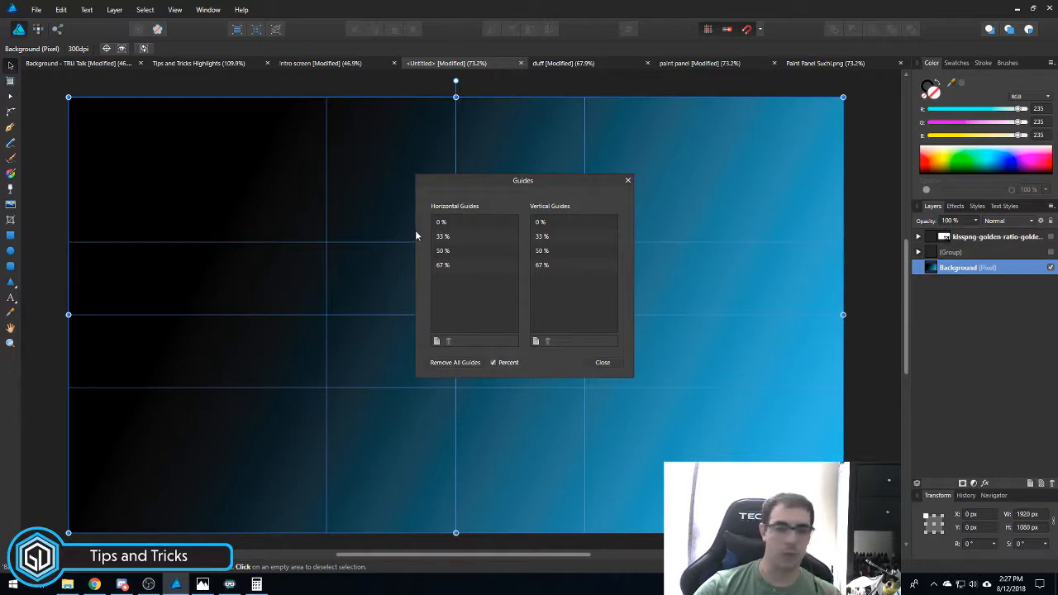
click(627, 181)
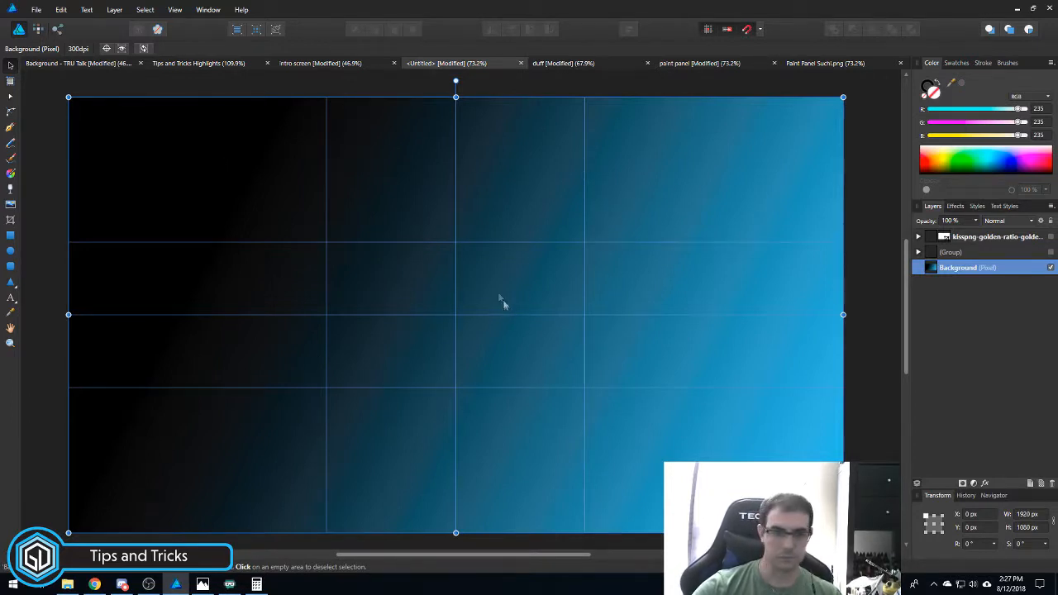
click(336, 66)
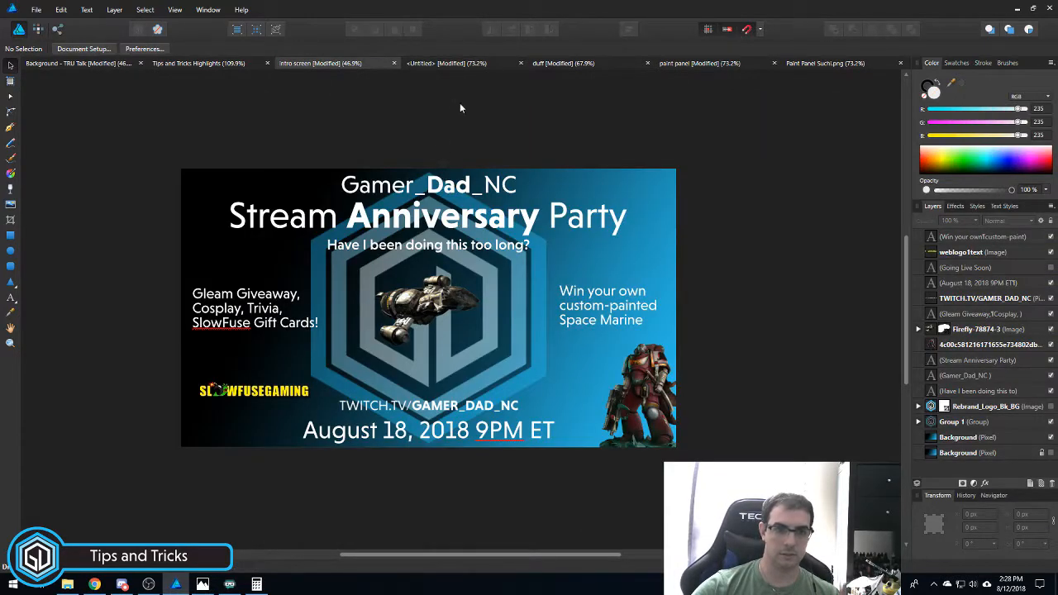
- Copy the Rebrand_Logo_Bk_BG hexagon logo from the intro screen and paste it, visible, into the untitled document
right_click(994, 406)
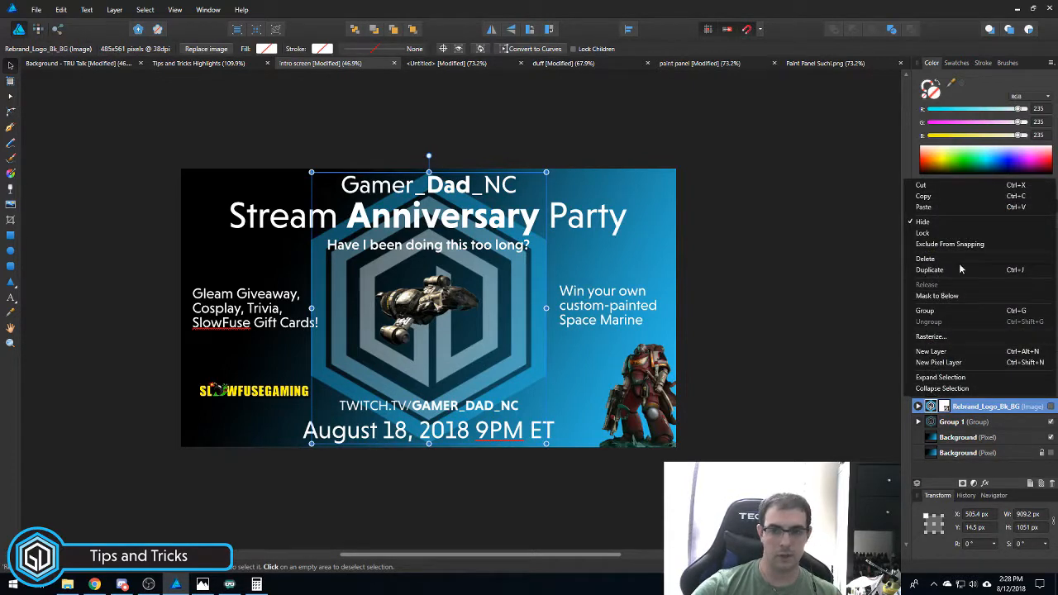
click(956, 196)
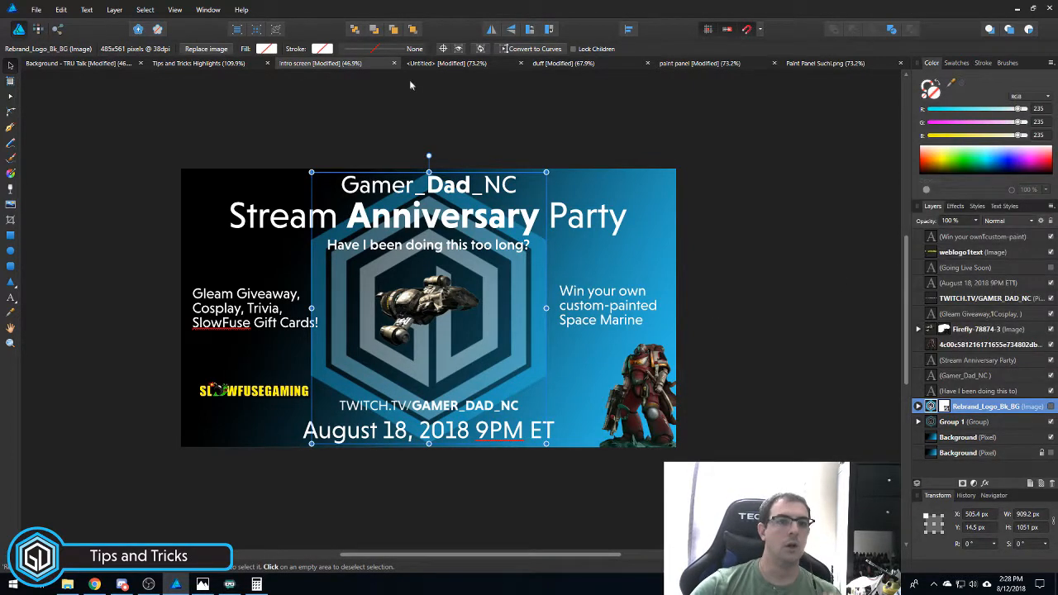
click(446, 62)
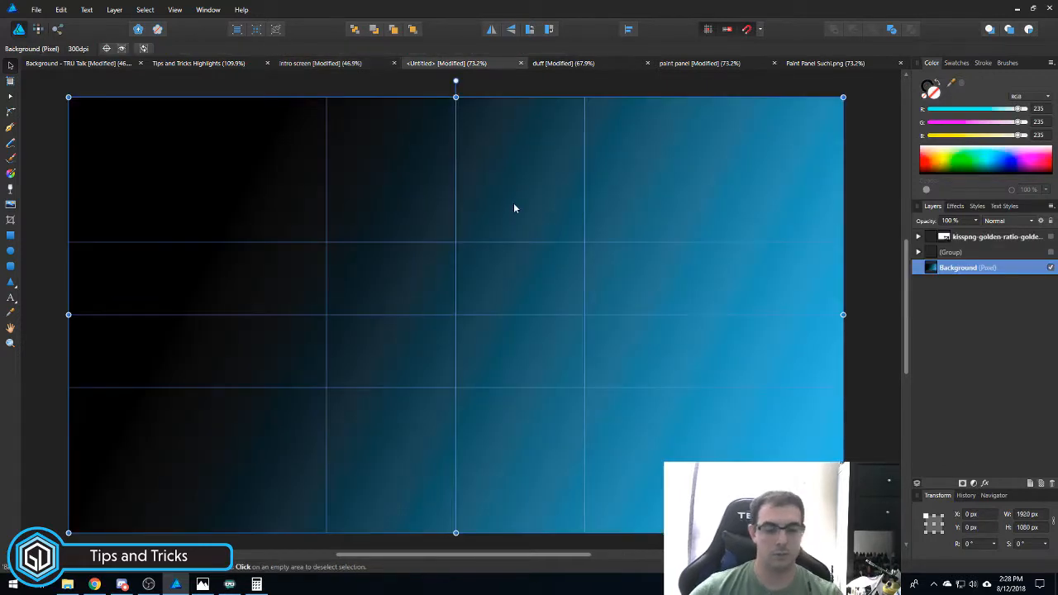
key(ctrl+v)
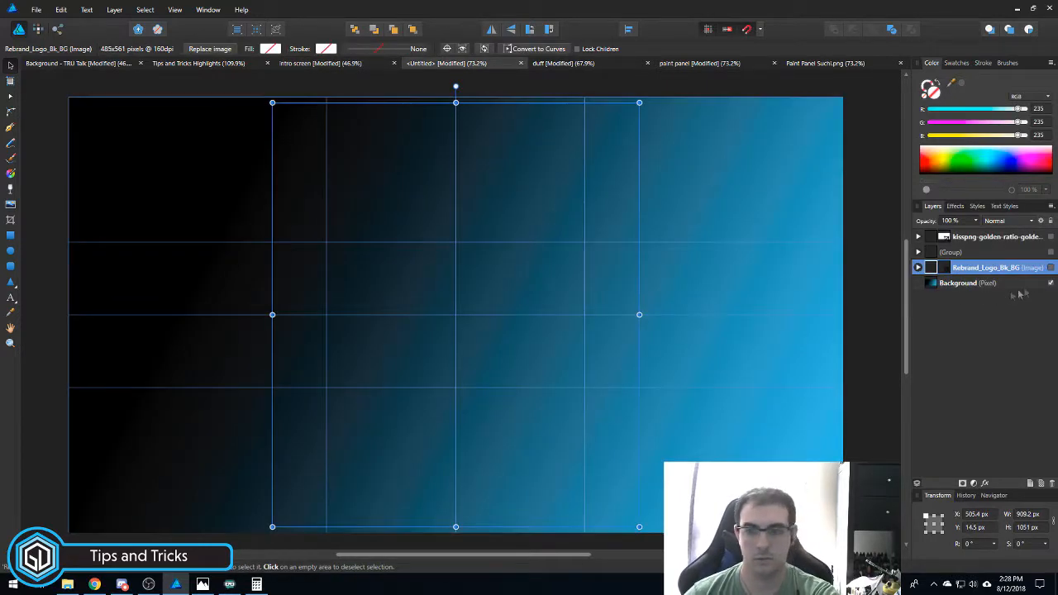
click(1050, 267)
- Delete the golden-ratio kisspng reference image and reselect the Rebrand_Logo_Bk_BG logo layer
right_click(1003, 239)
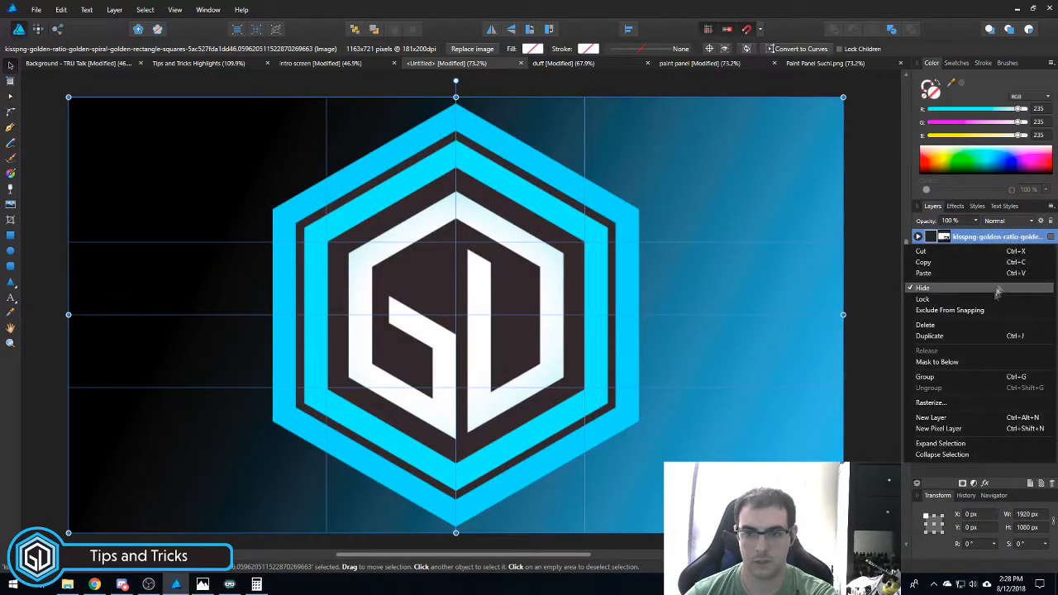
click(951, 326)
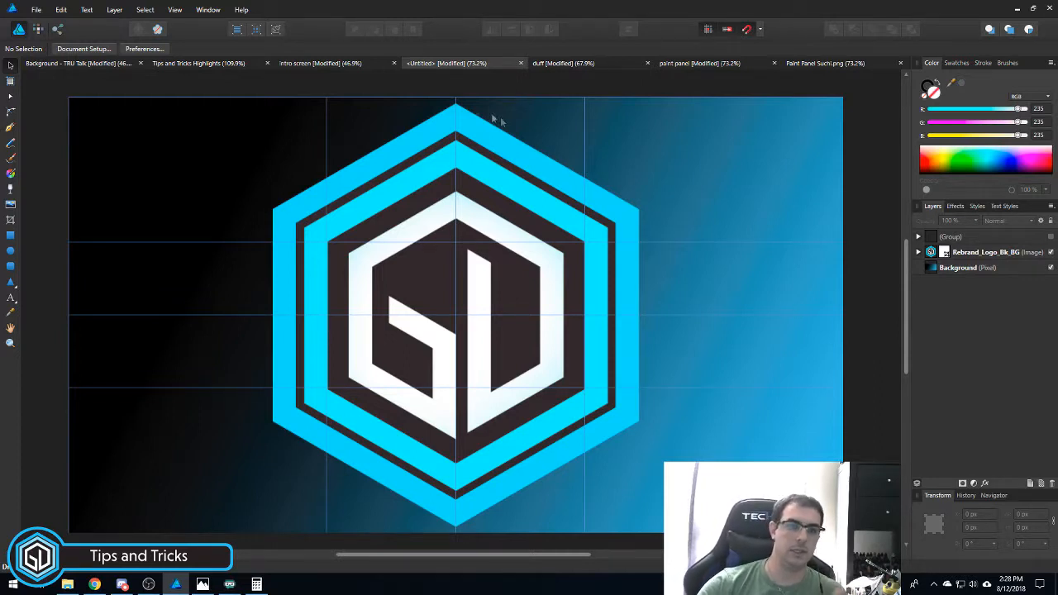
click(364, 65)
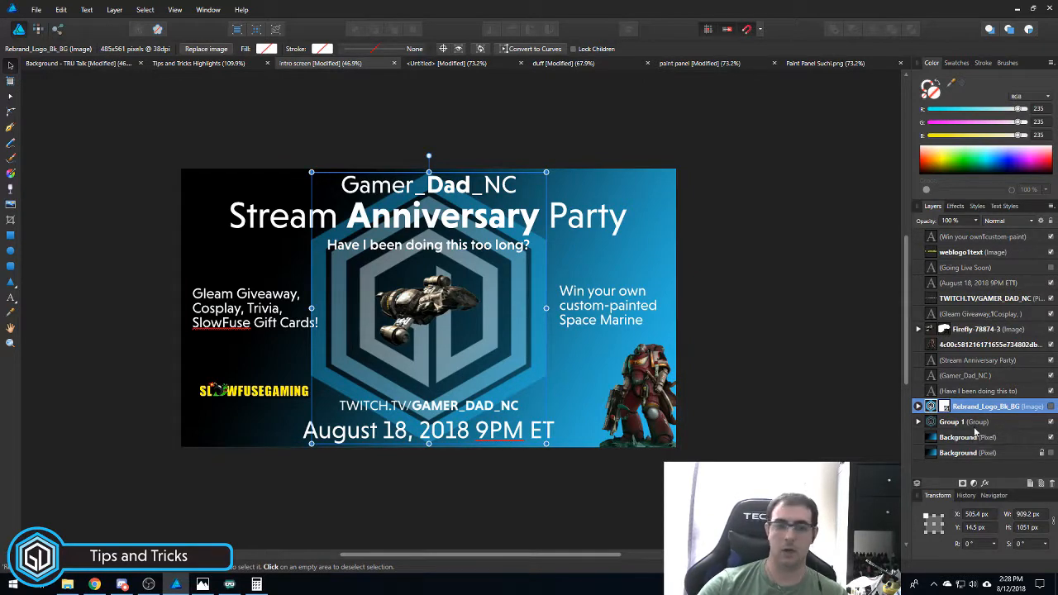
click(461, 65)
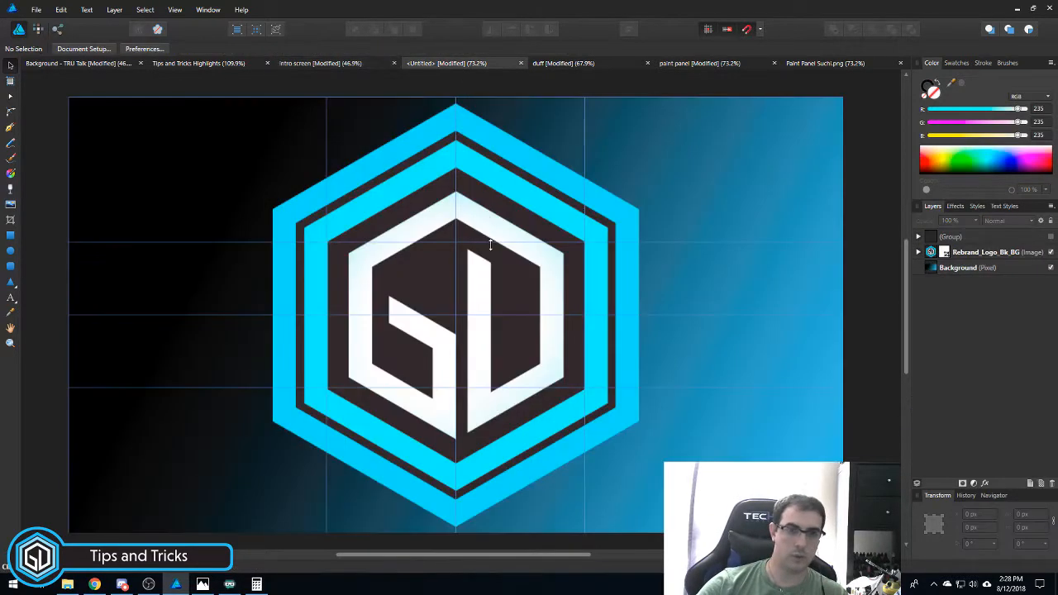
click(987, 254)
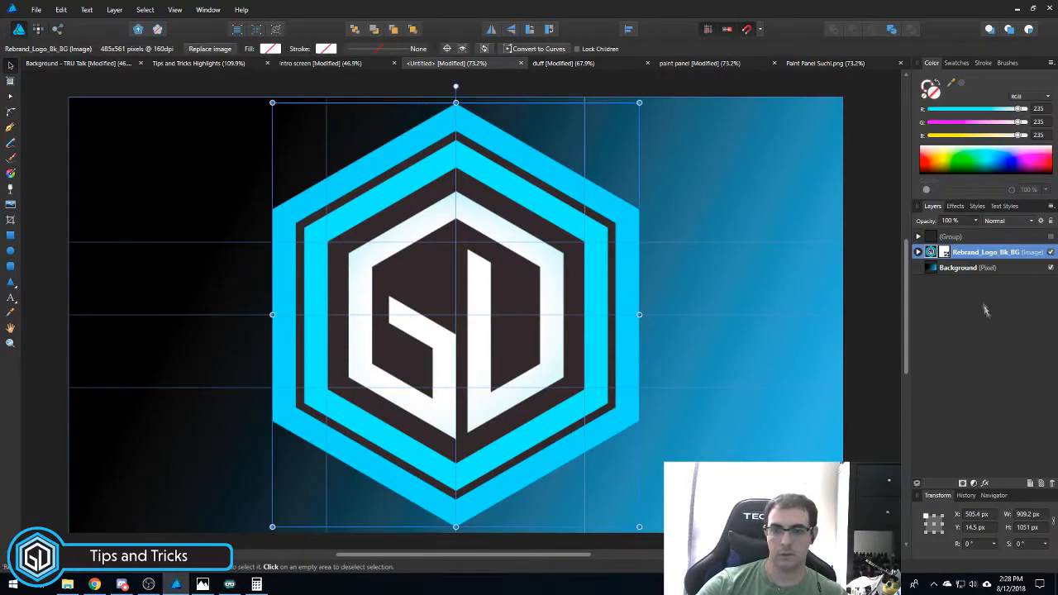
- Fade the Rebrand_Logo_Bk_BG logo layer to 40% opacity, referencing Group 1 on the intro screen
click(973, 229)
drag(977, 233, 934, 241)
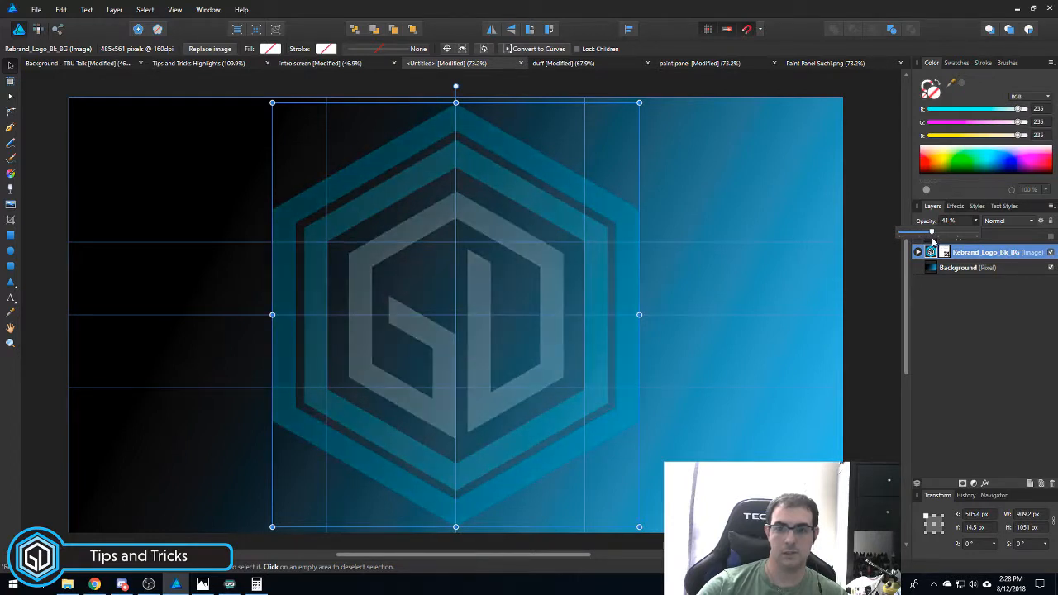
mouse_move(934, 240)
mouse_down()
mouse_move(951, 241)
mouse_move(939, 240)
mouse_up()
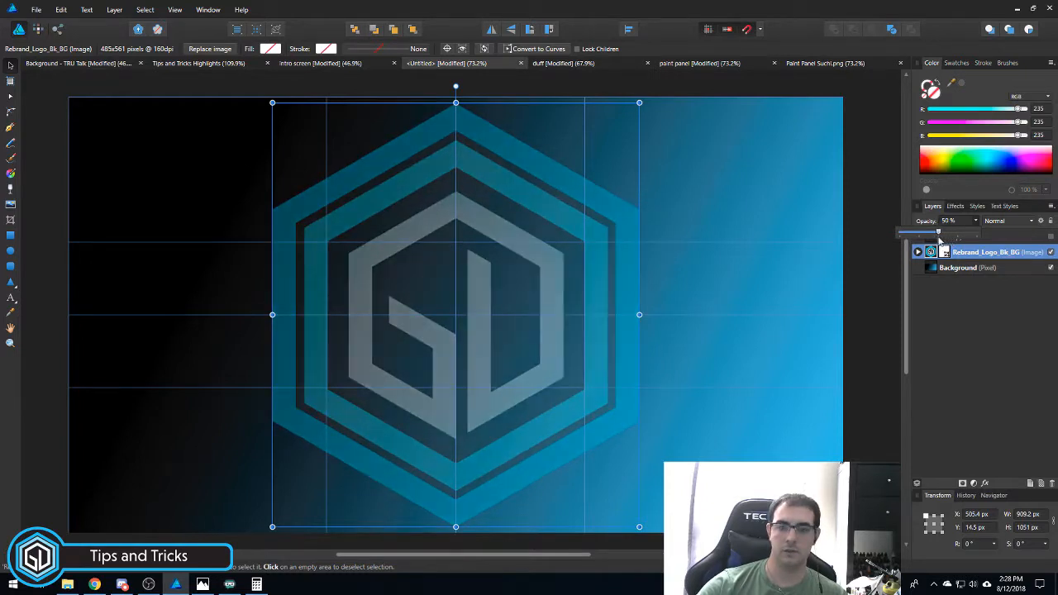
click(359, 62)
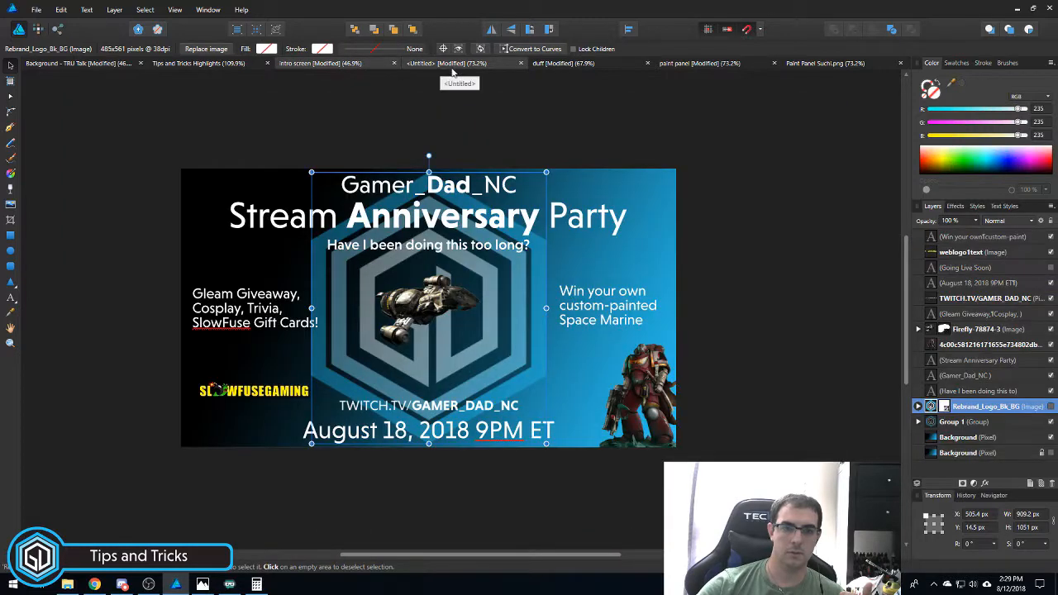
click(960, 423)
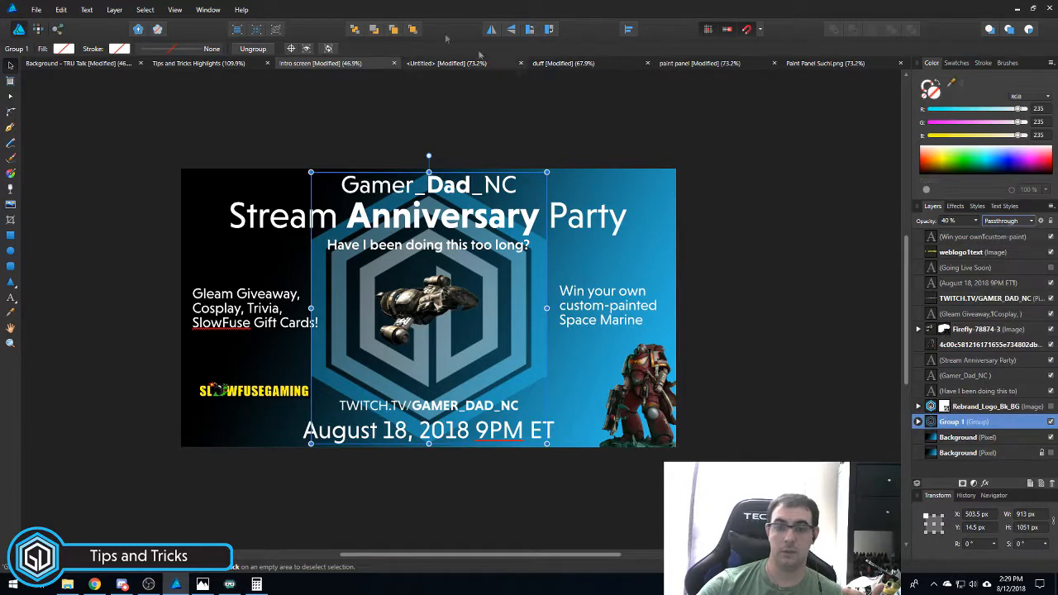
click(447, 63)
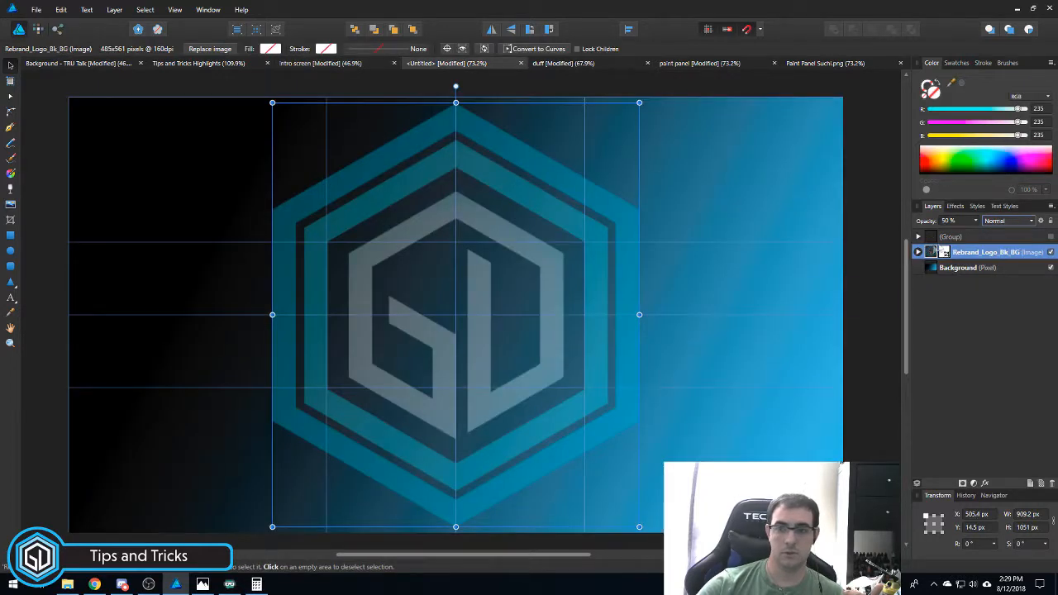
key(4)
text(40)
- Keep the logo layer's blend mode set to Normal
click(1022, 222)
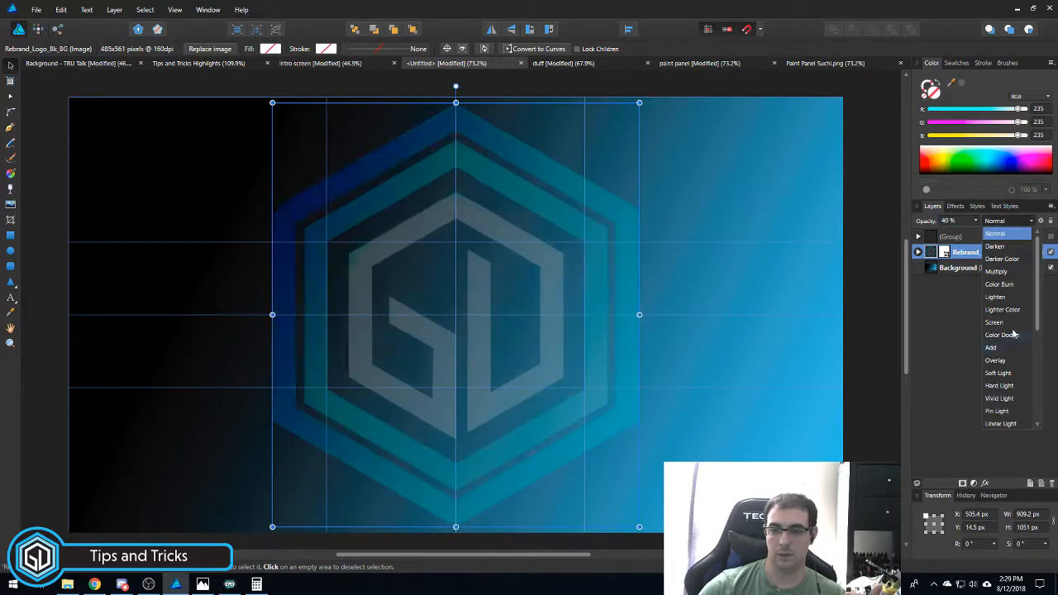
scroll(1005, 372, down, 2)
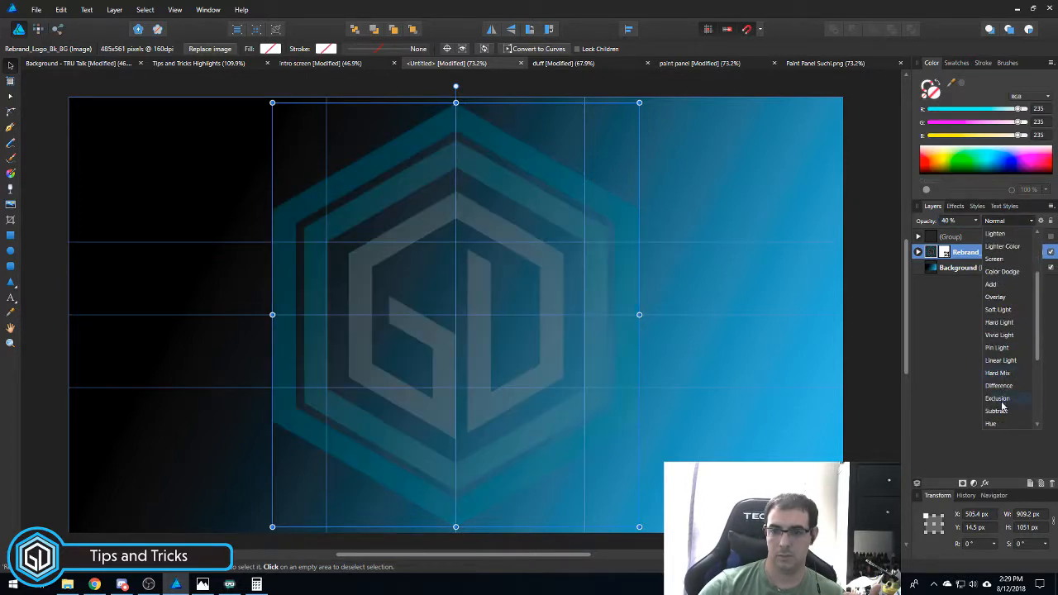
scroll(1002, 405, down, 3)
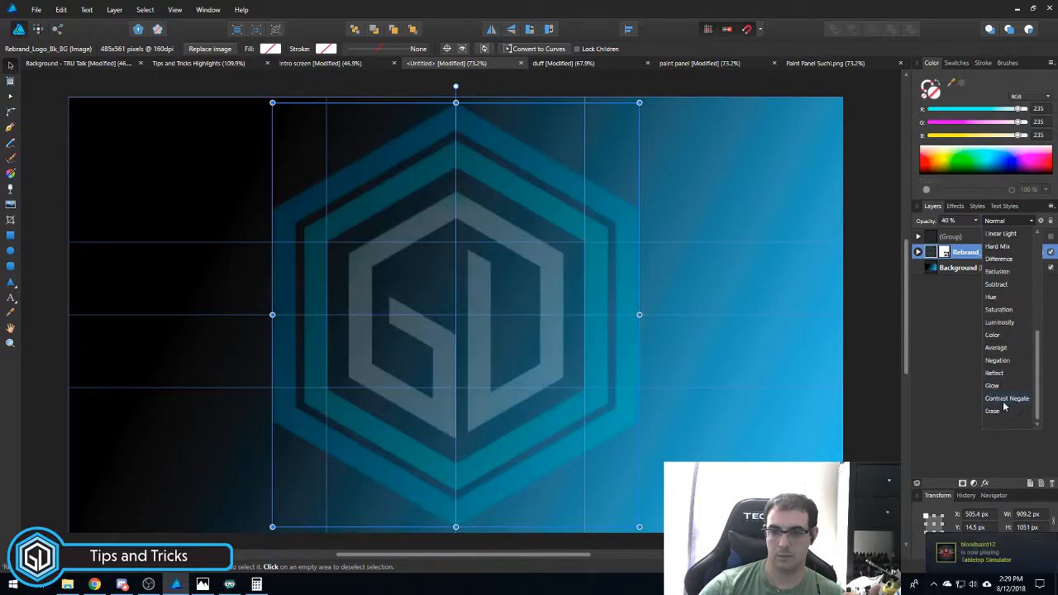
scroll(1002, 331, up, 2)
scroll(1002, 256, up, 3)
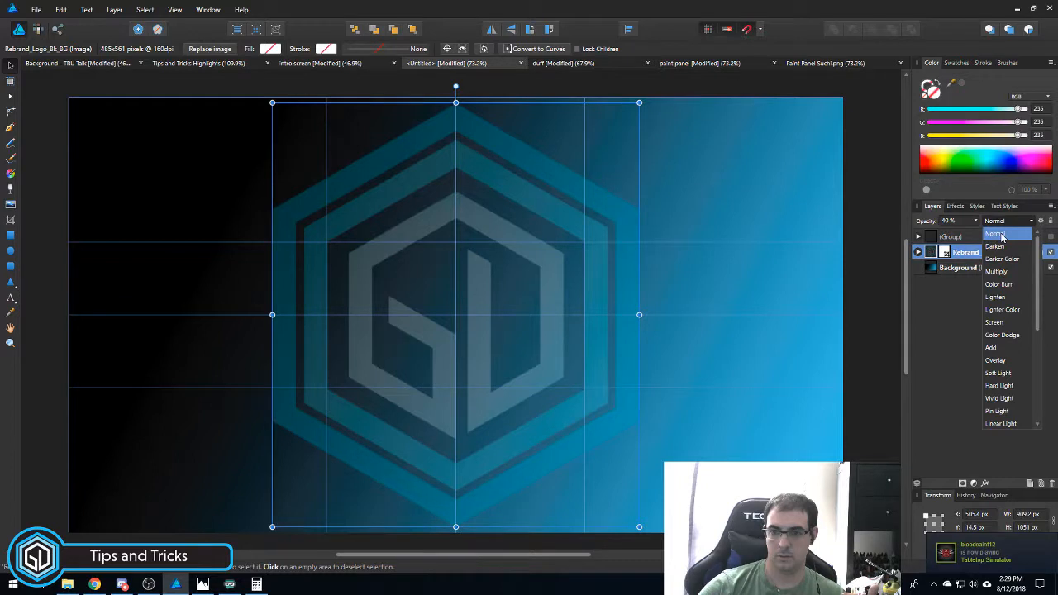
click(1003, 233)
click(1005, 222)
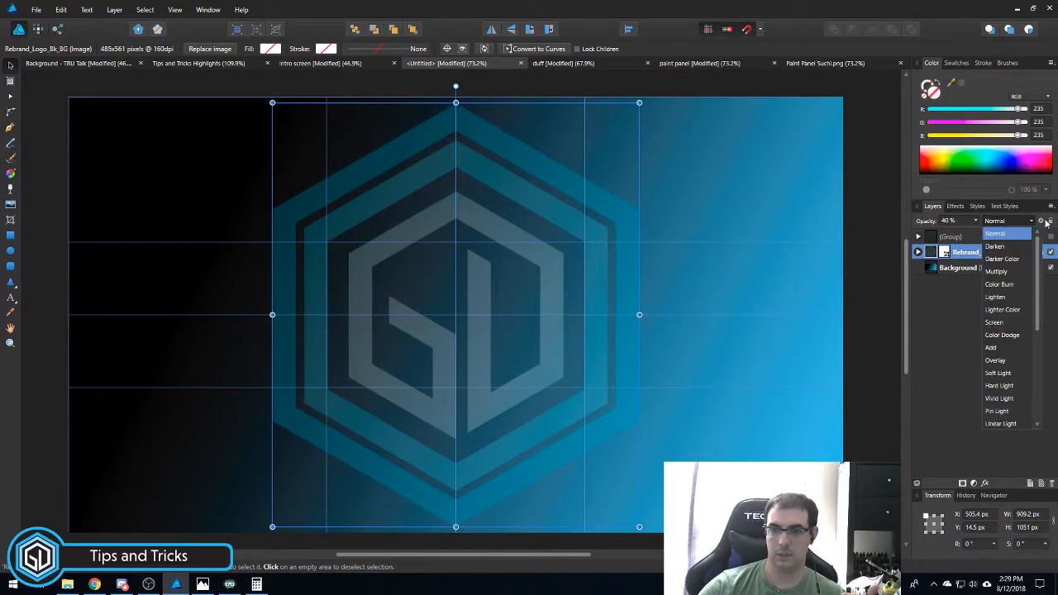
click(1040, 222)
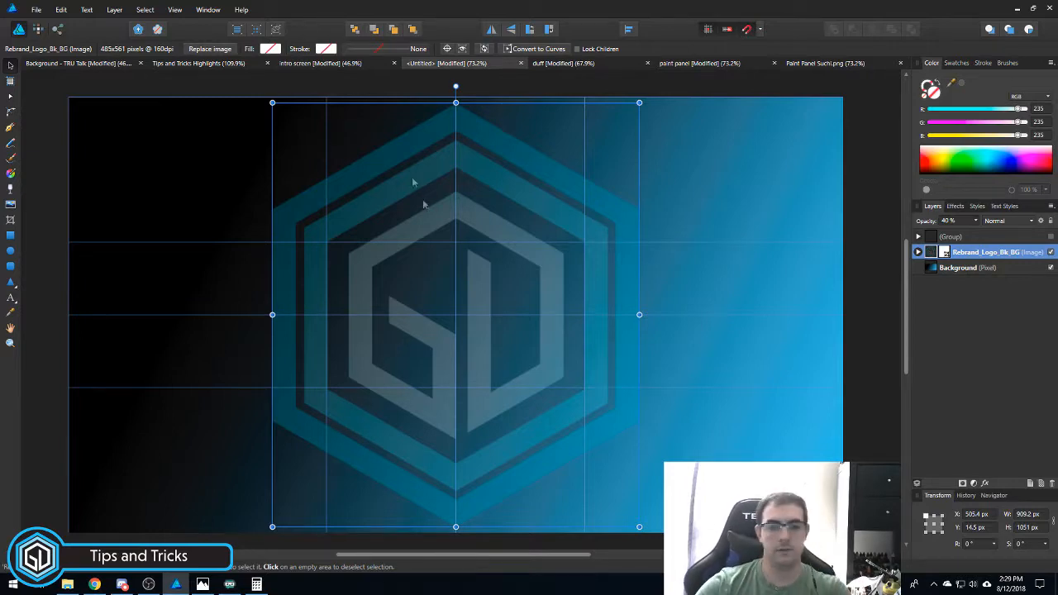
click(322, 63)
- Copy Group 1 from the intro screen and paste it into the untitled document
right_click(979, 424)
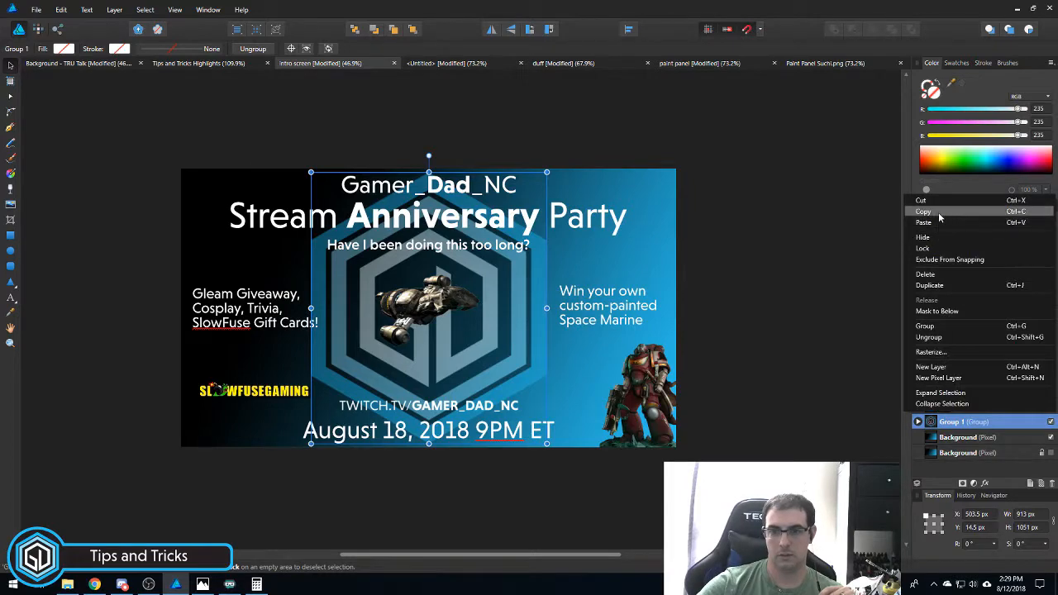
click(938, 212)
click(469, 62)
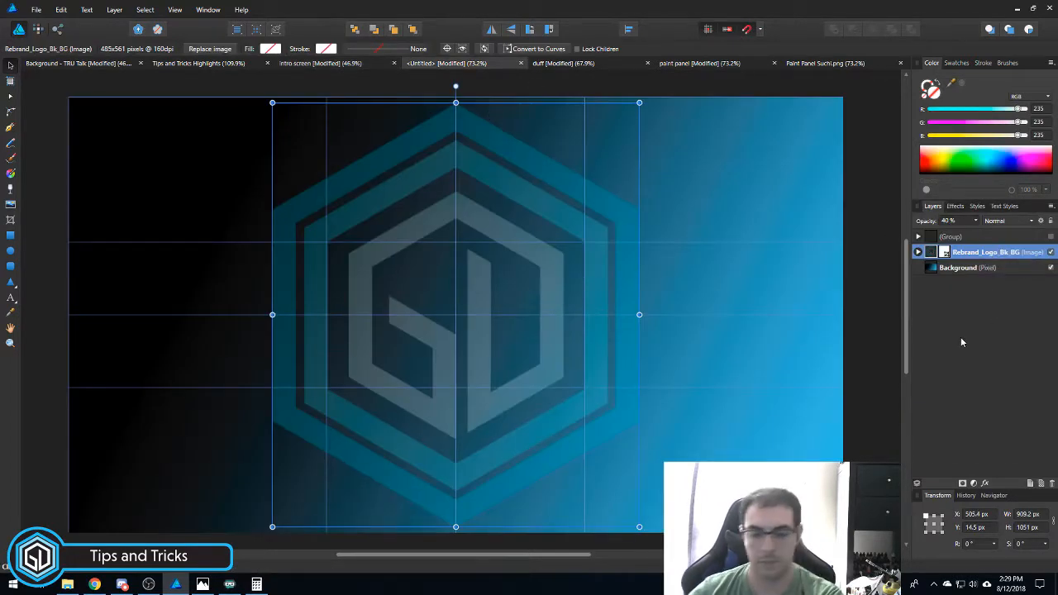
key(ctrl+v)
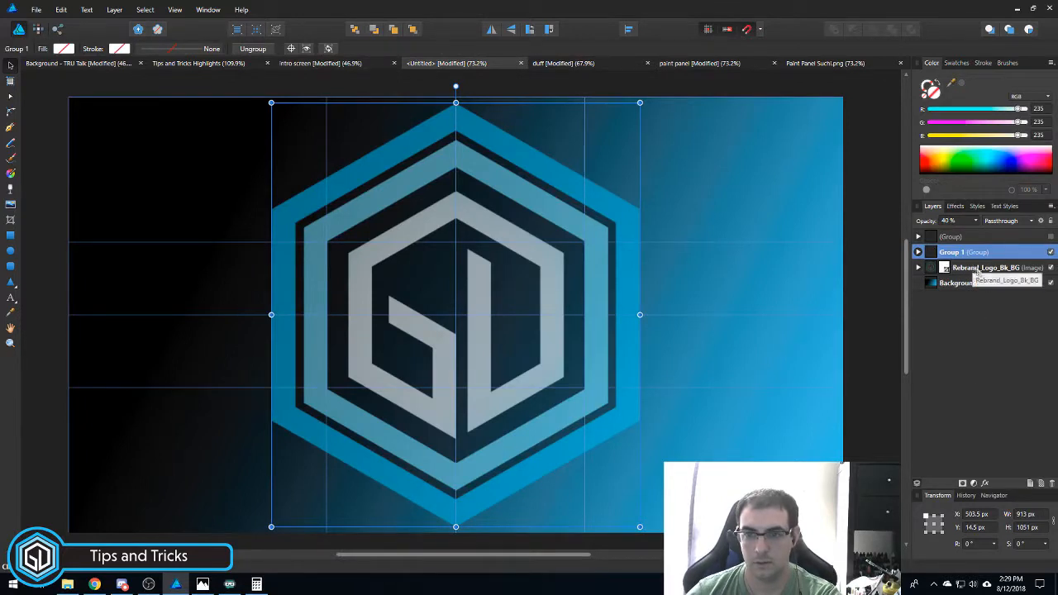
- Delete the faded Rebrand_Logo_Bk_BG image layer from inside Group 1
click(917, 252)
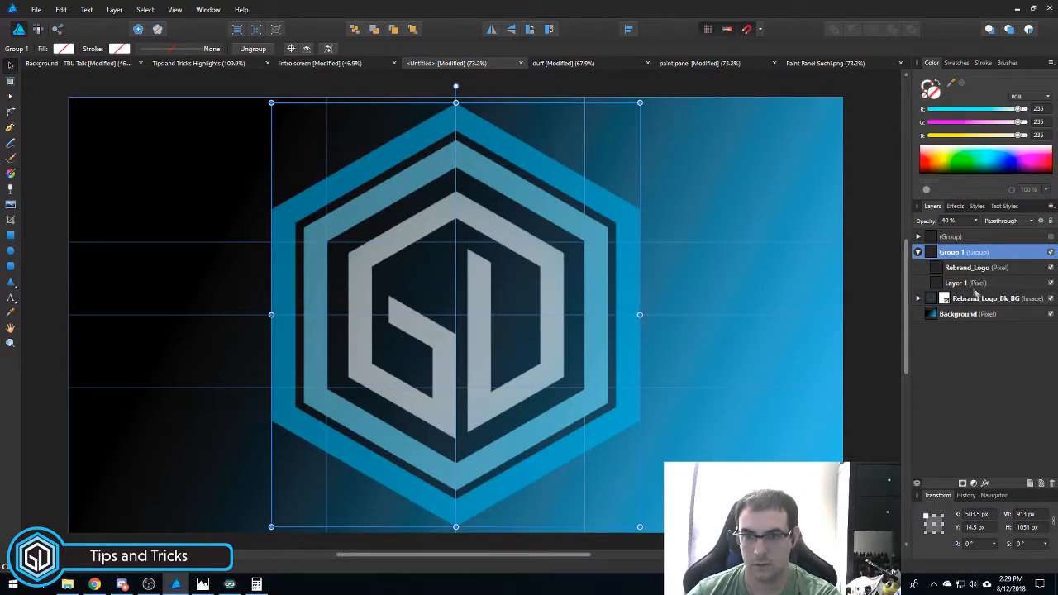
click(975, 298)
right_click(975, 298)
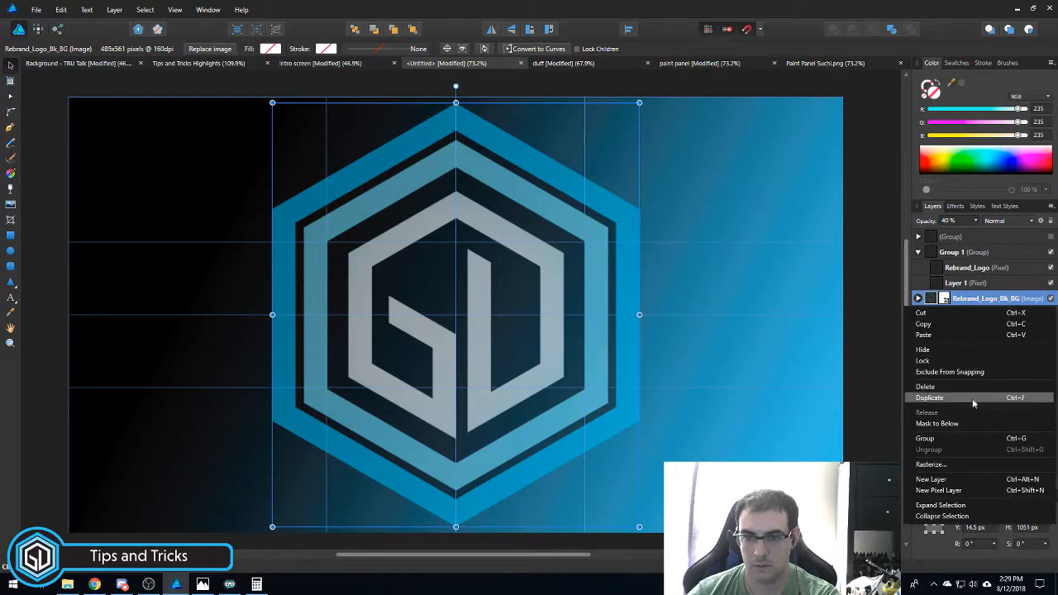
click(968, 389)
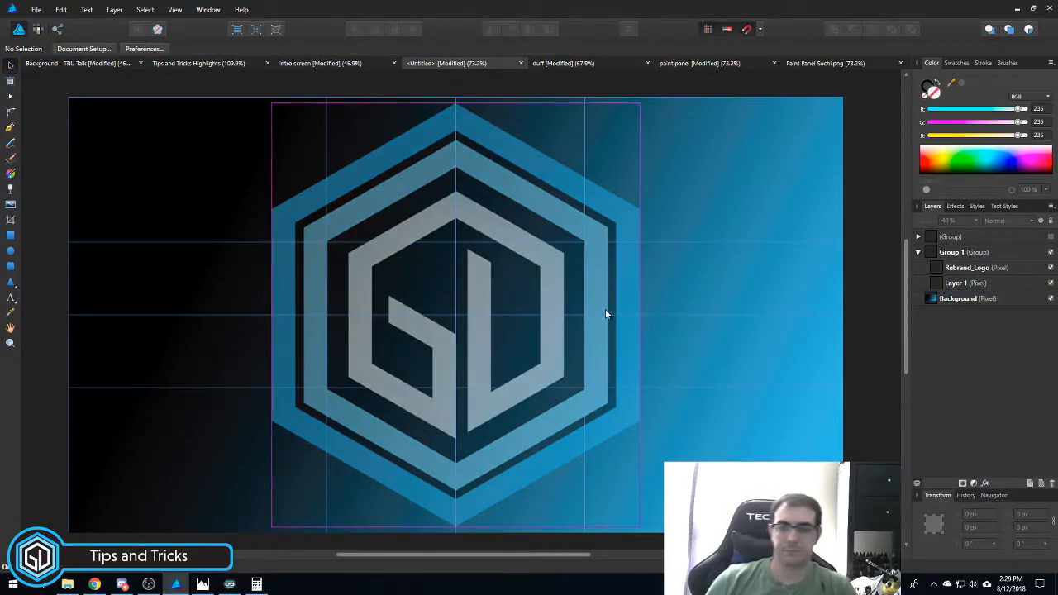
click(919, 253)
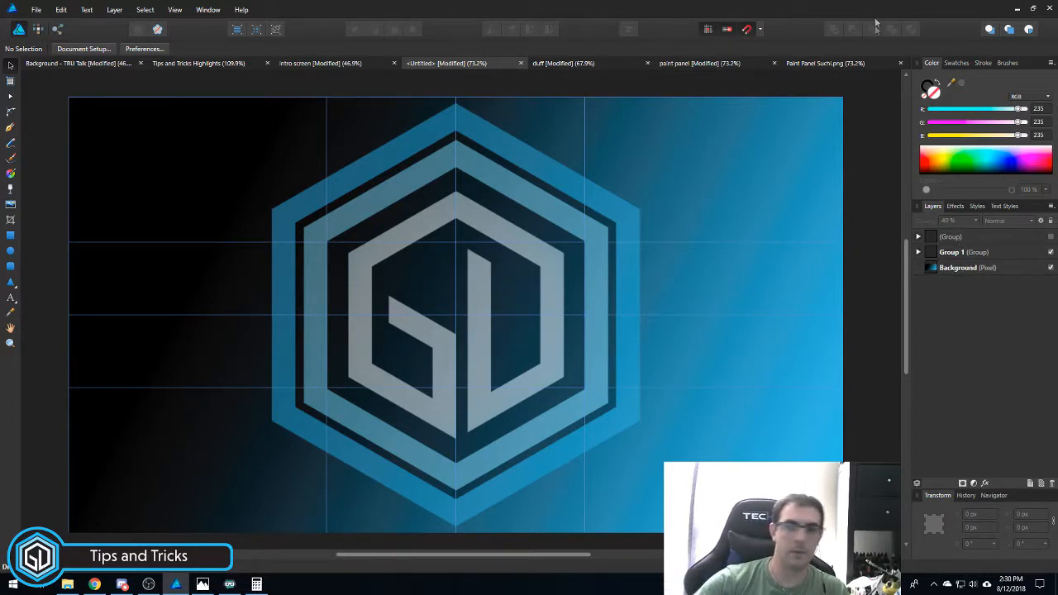
click(919, 237)
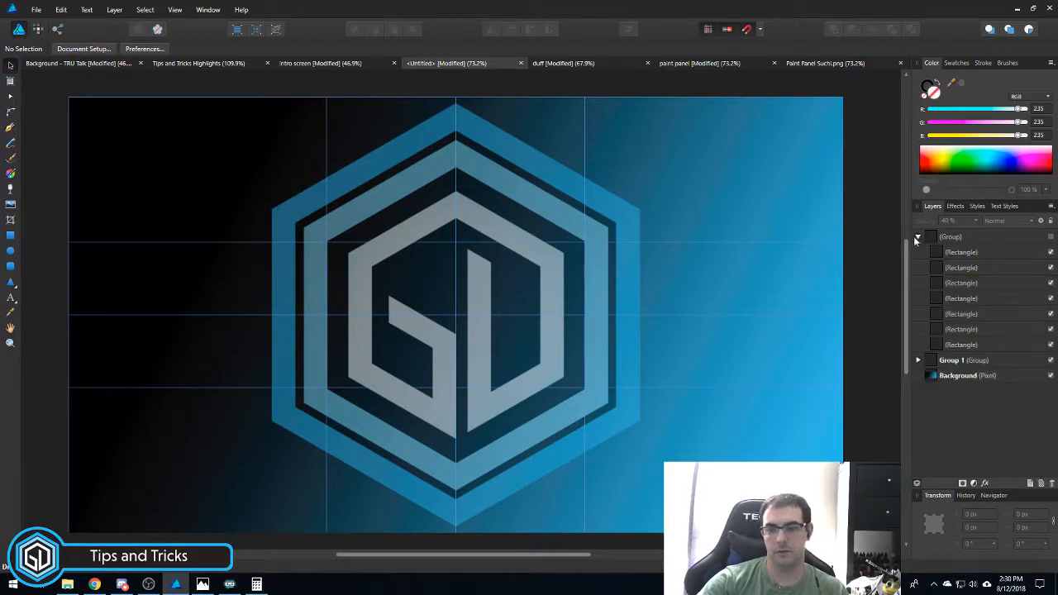
right_click(971, 238)
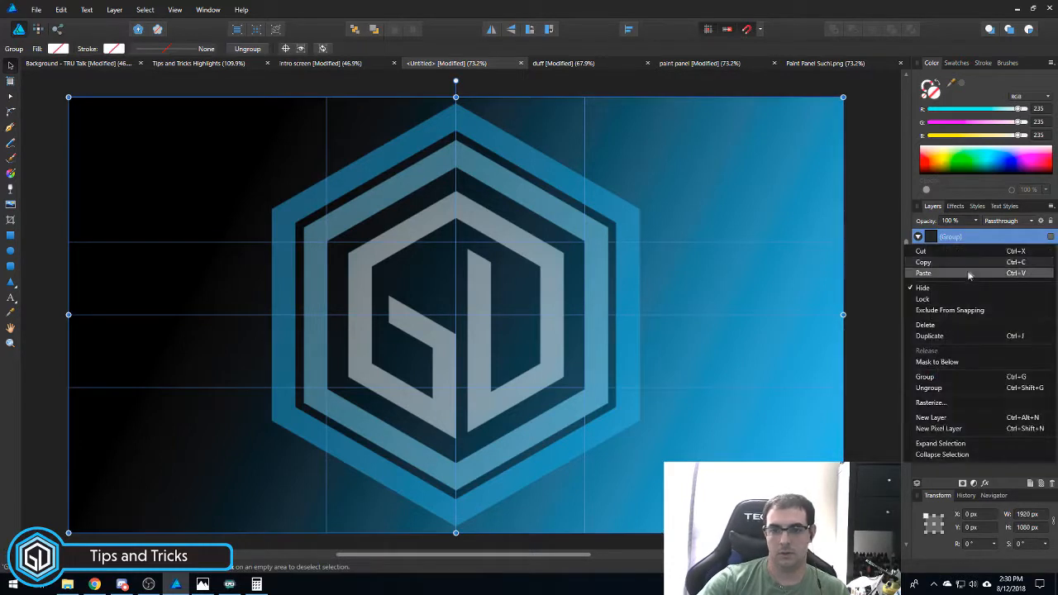
- Delete the group of seven rectangles, leaving only Group 1 and the Background layer
click(956, 327)
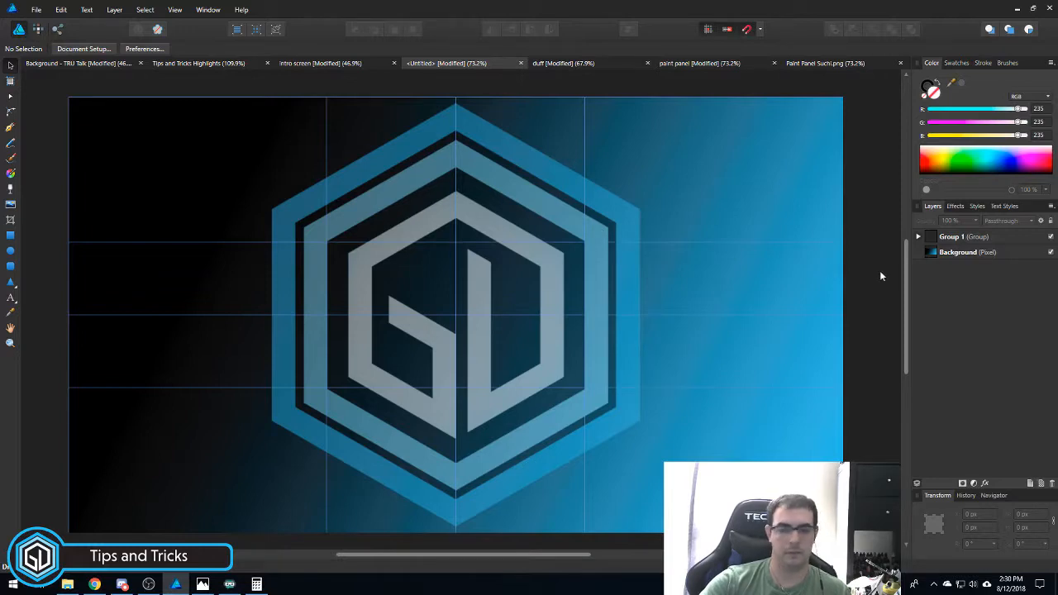
click(347, 66)
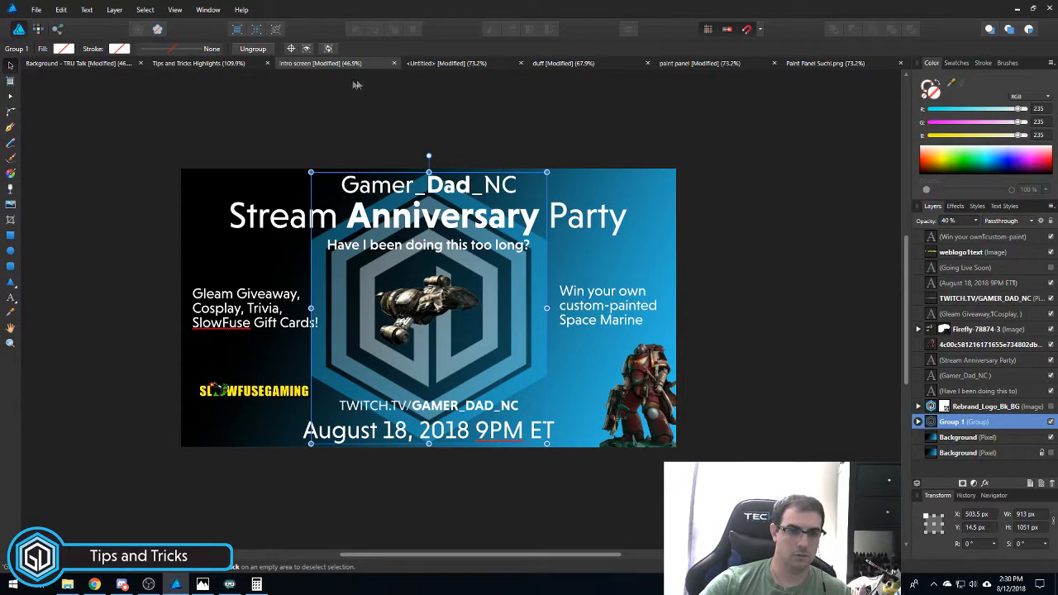
click(422, 63)
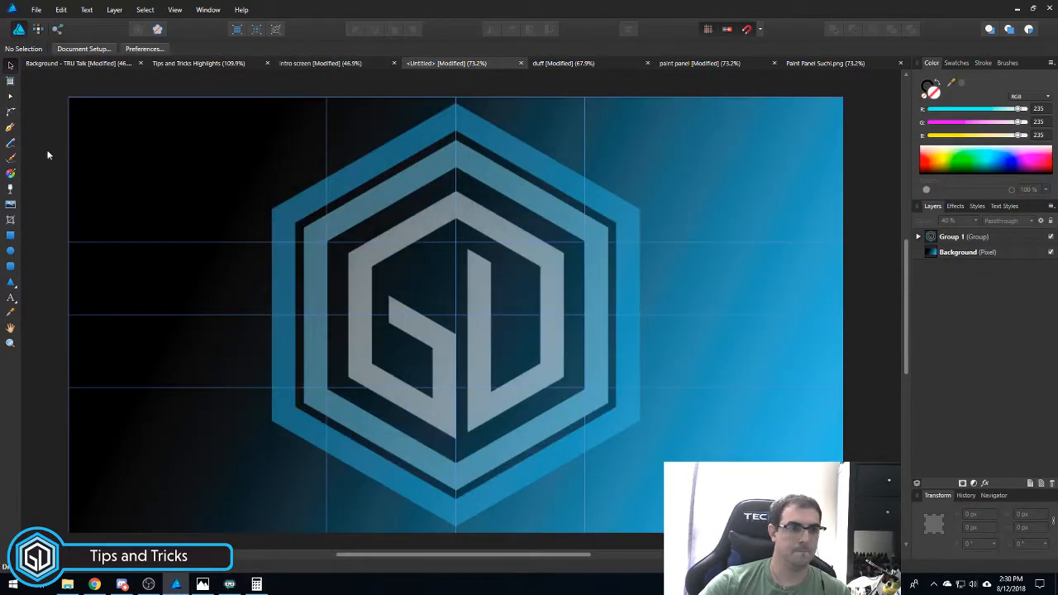
click(10, 299)
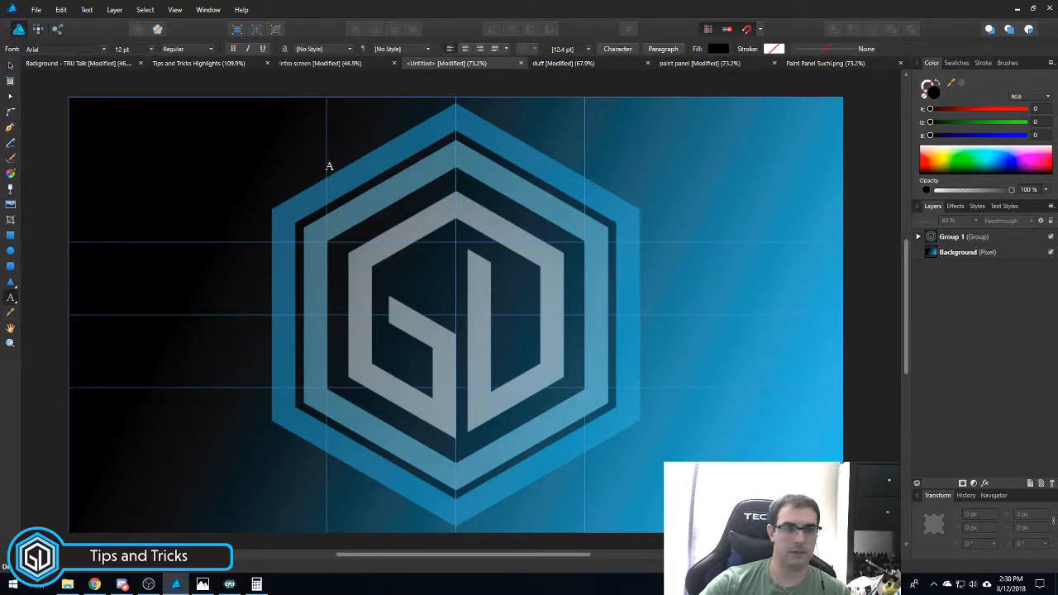
- Add centre-aligned white text 'Stream Anniversary Party' at the top of the logo
click(466, 49)
click(456, 176)
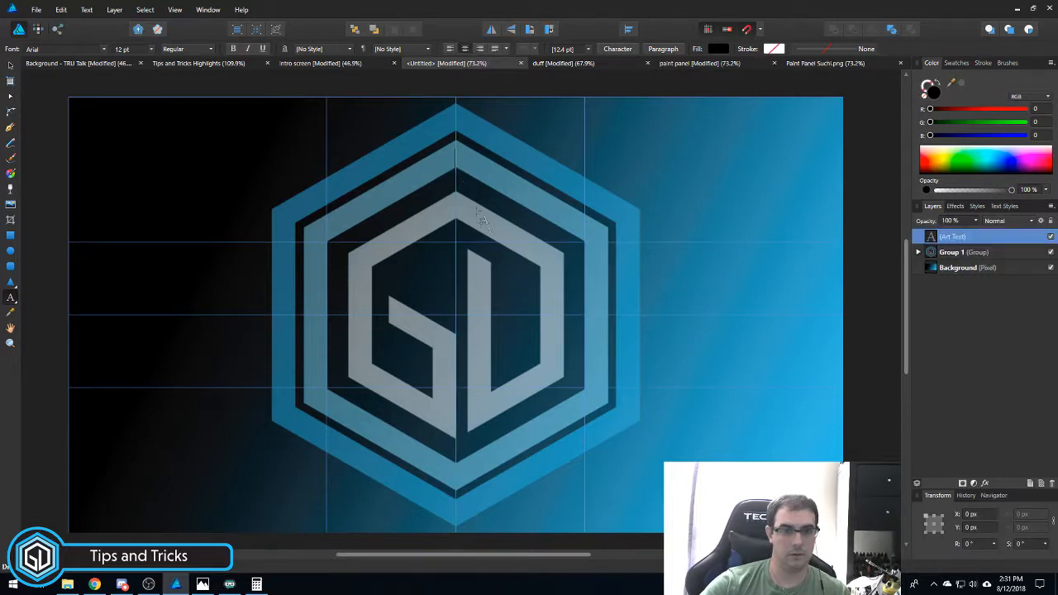
text(Stream Anniversary Party)
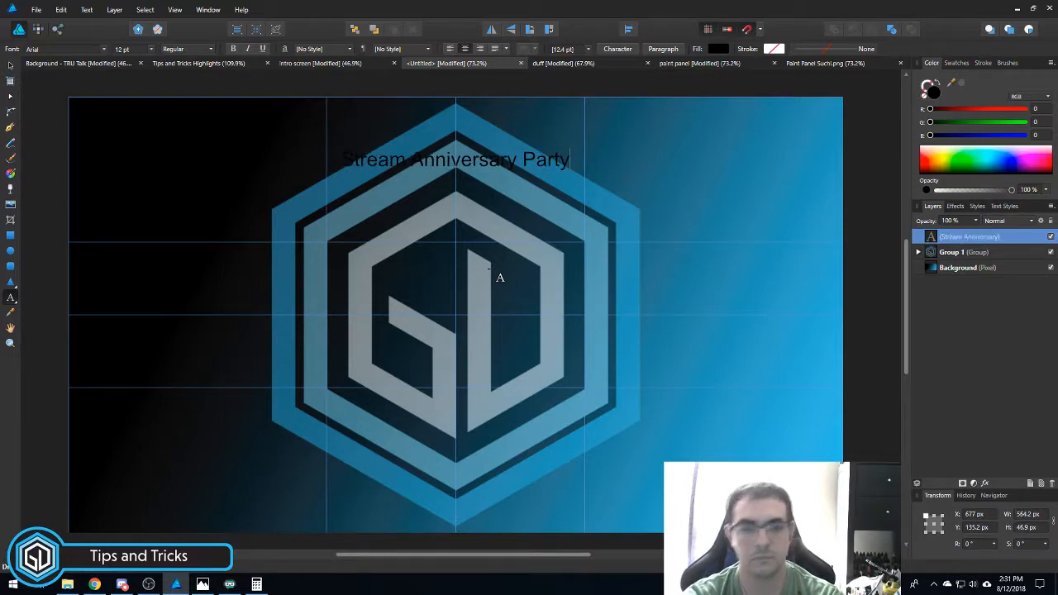
key(ctrl+a)
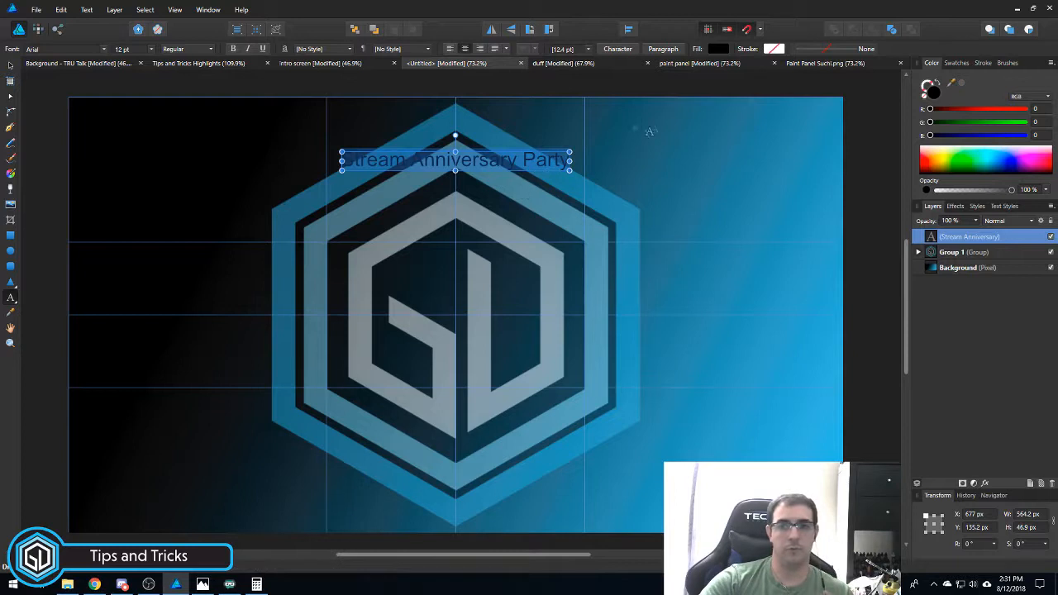
click(717, 50)
drag(688, 166, 703, 78)
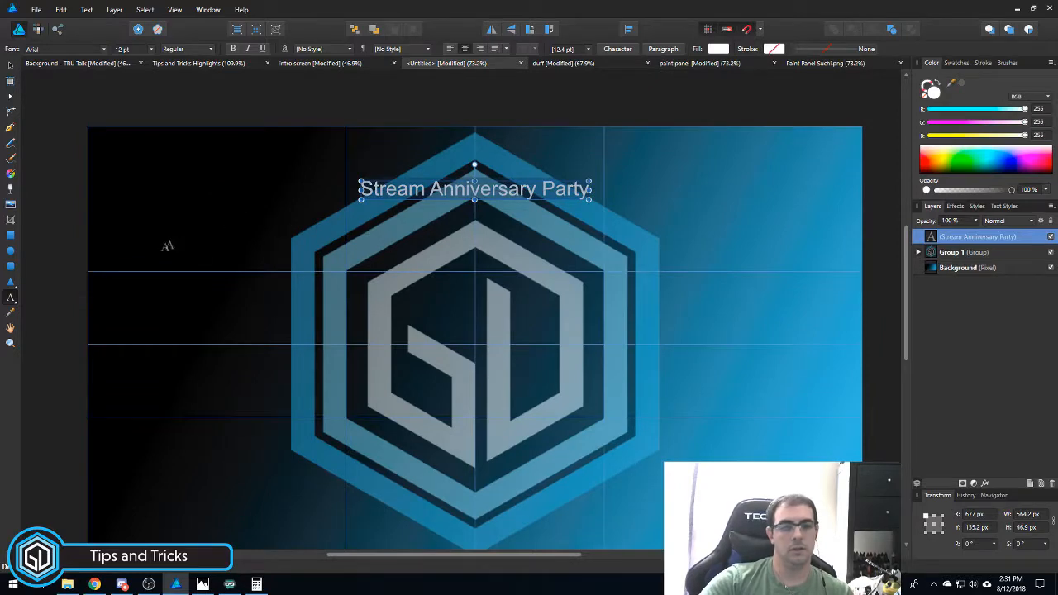
- Set the title font to Niveau Grotesk and move it down, centred over the logo
click(105, 50)
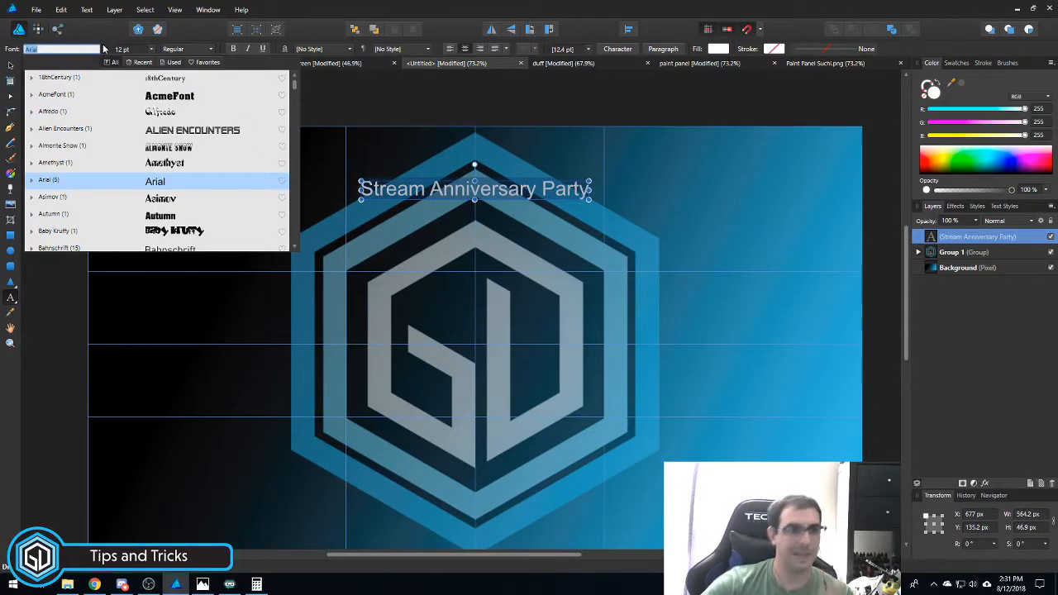
text(niv)
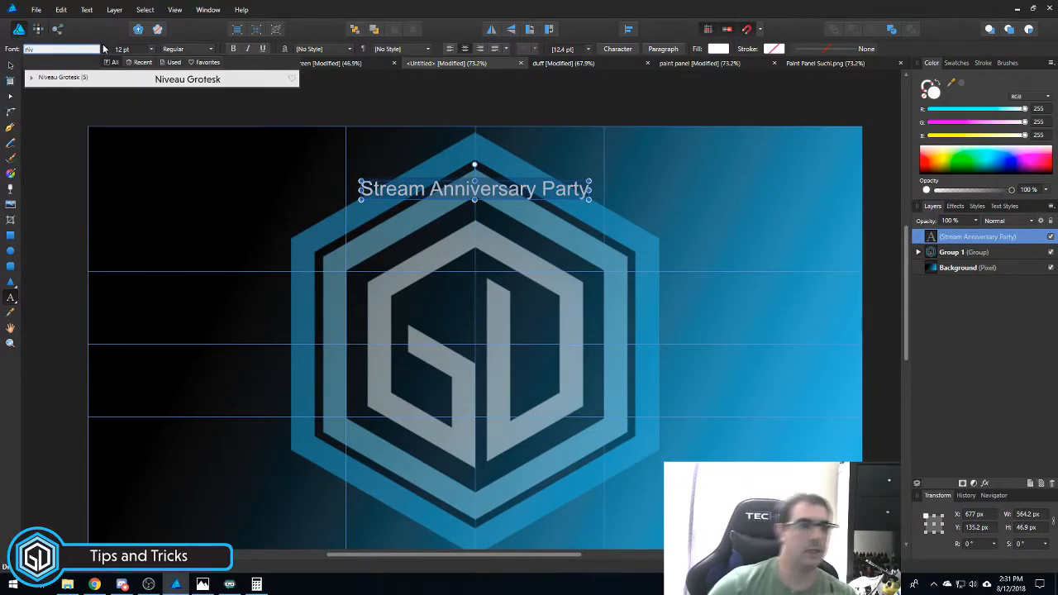
click(97, 75)
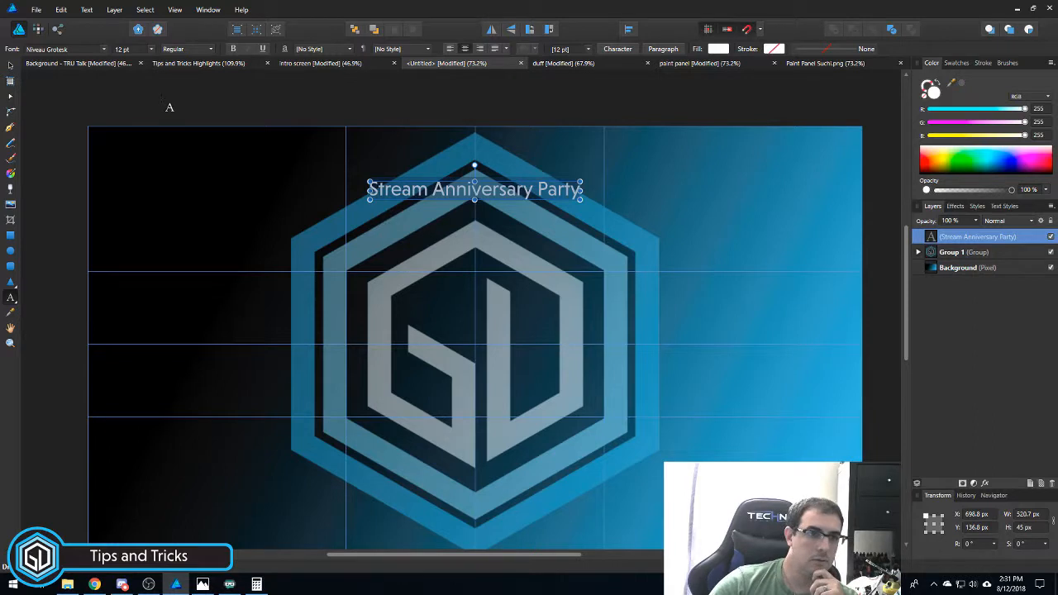
click(11, 65)
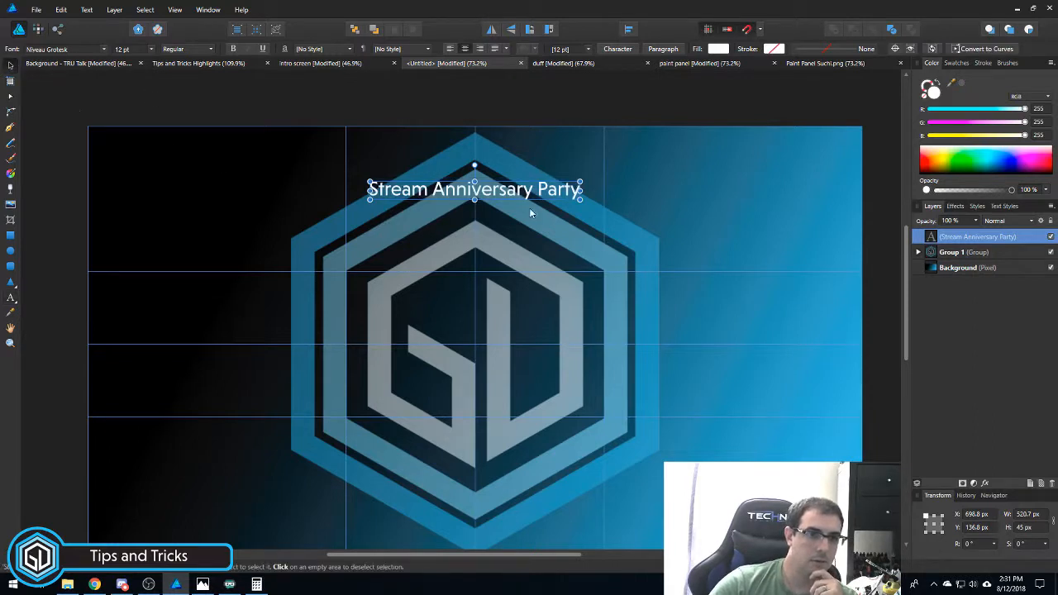
mouse_move(521, 191)
mouse_down()
mouse_move(511, 200)
mouse_move(524, 195)
mouse_up()
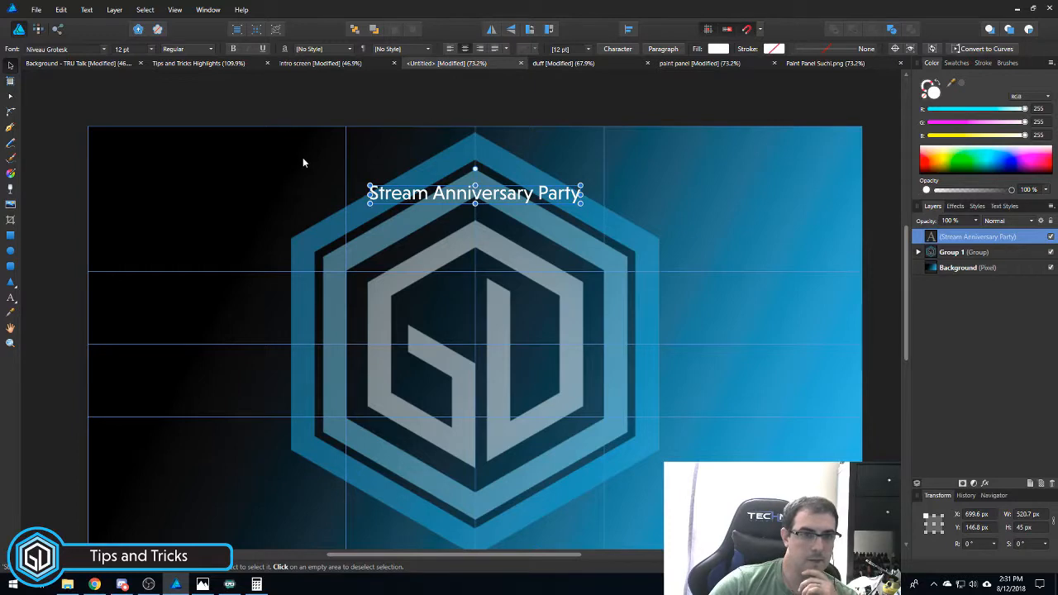
- Enlarge the title to 30 pt and re-centre it slightly lower on the canvas
click(151, 50)
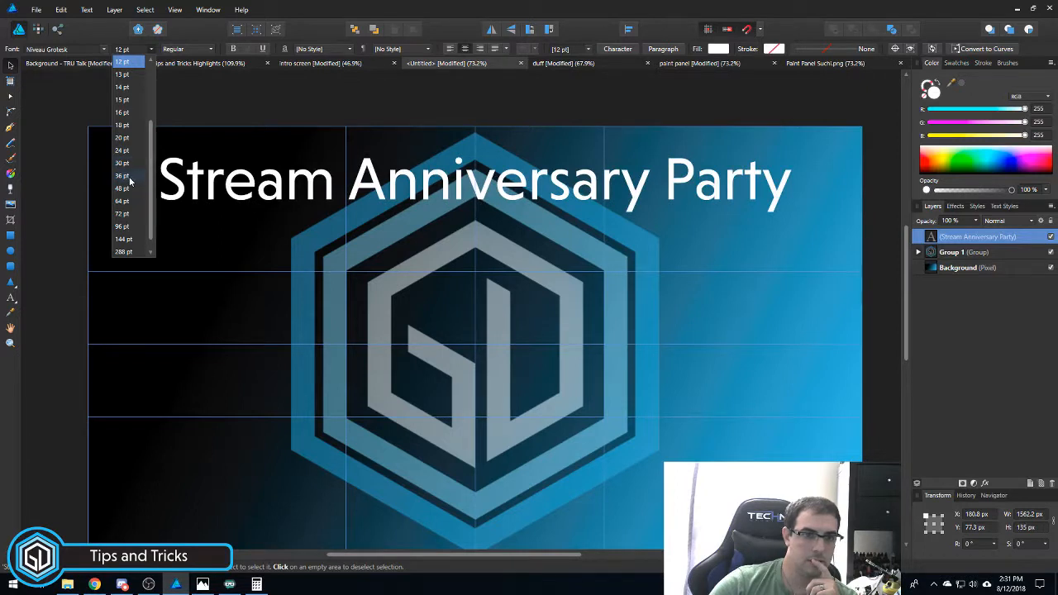
click(124, 163)
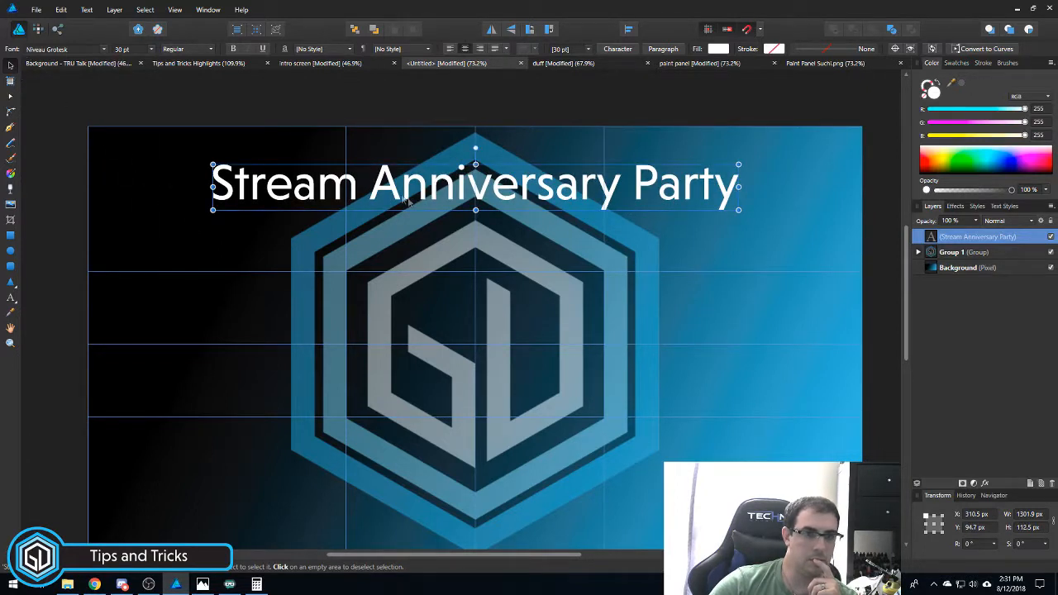
drag(445, 189, 445, 196)
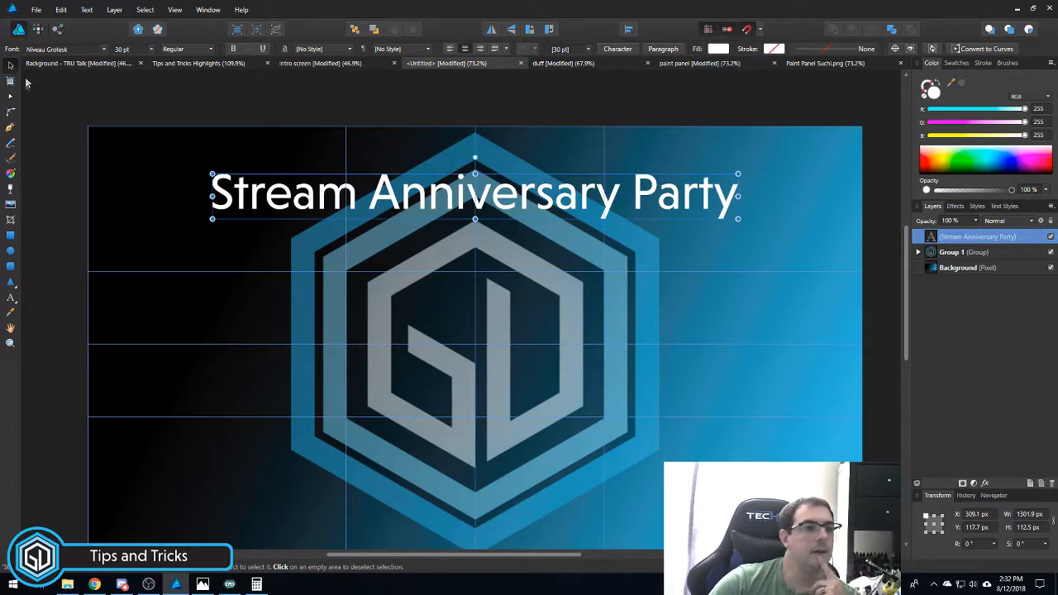
double_click(456, 198)
double_click(400, 204)
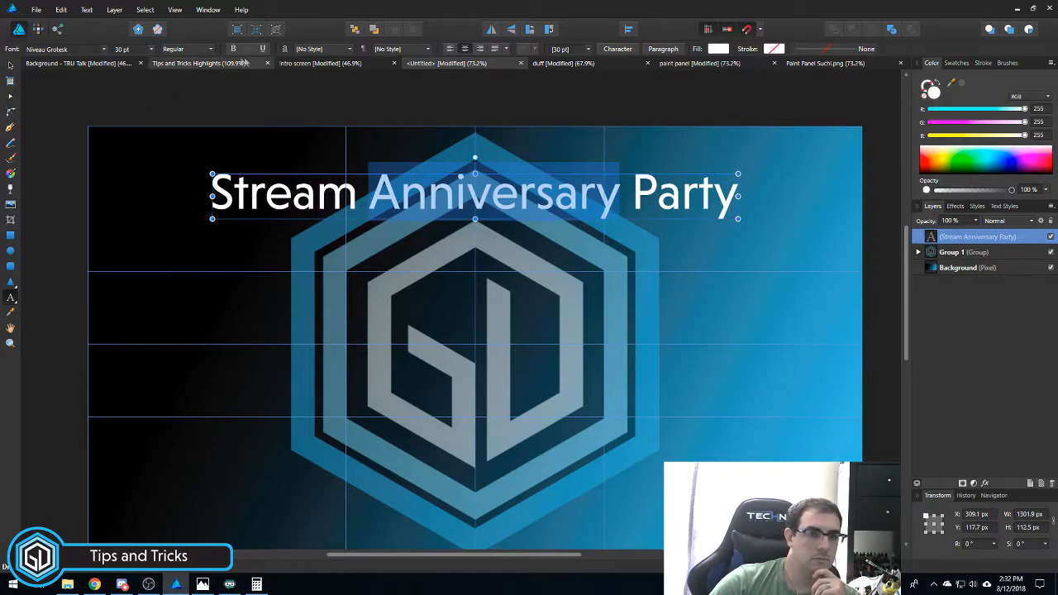
- Try a Light weight for the title with the word Anniversary in Bold
click(207, 52)
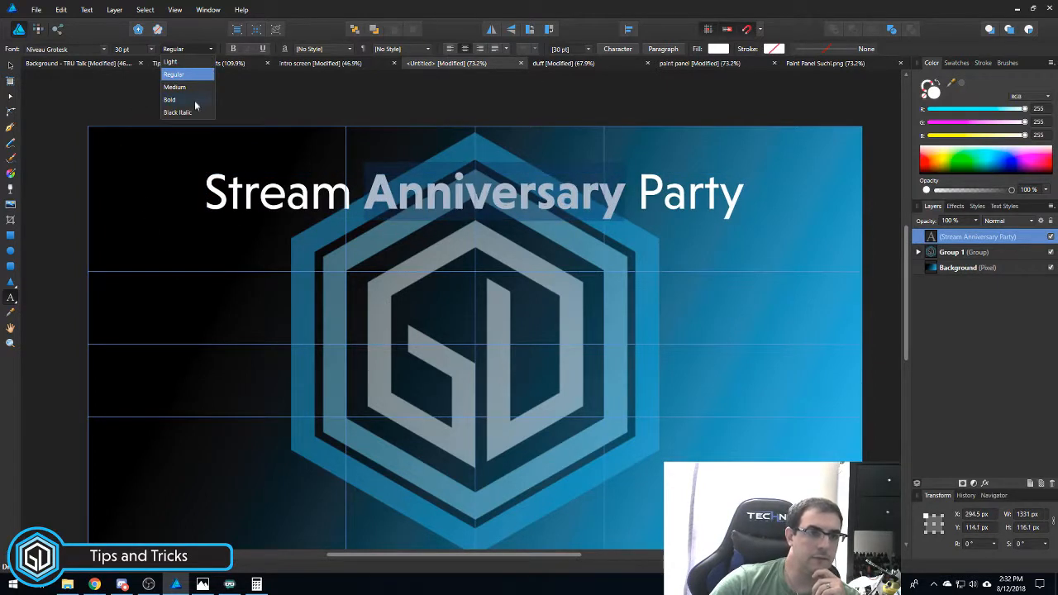
click(169, 99)
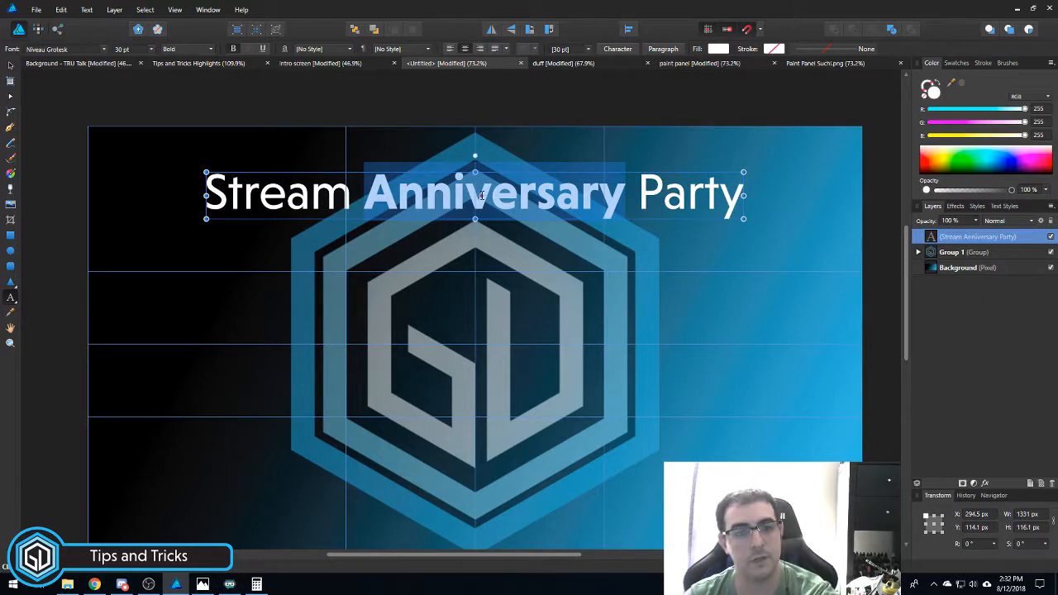
key(ctrl+a)
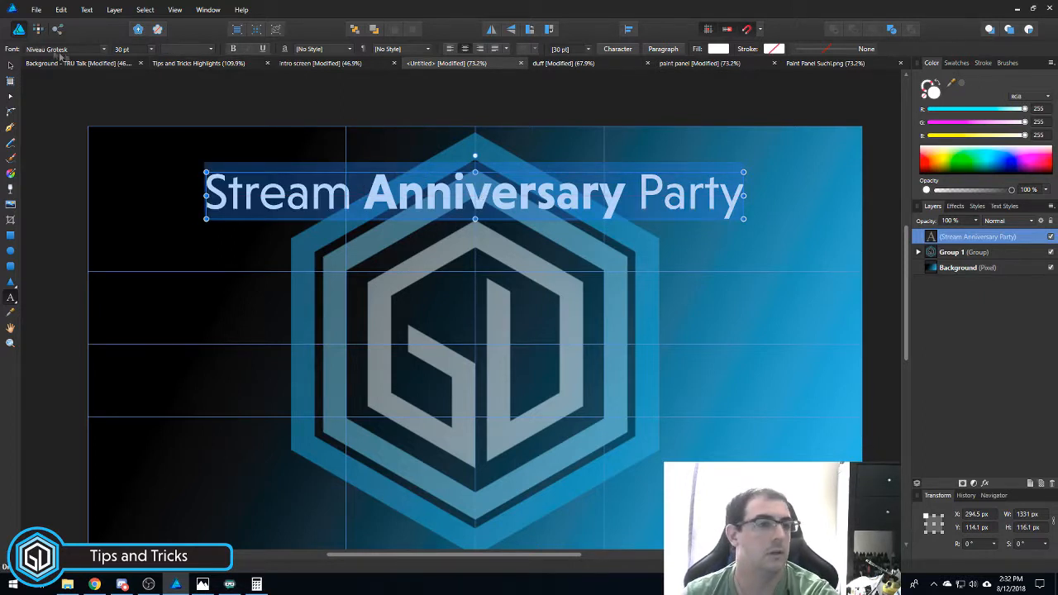
click(163, 50)
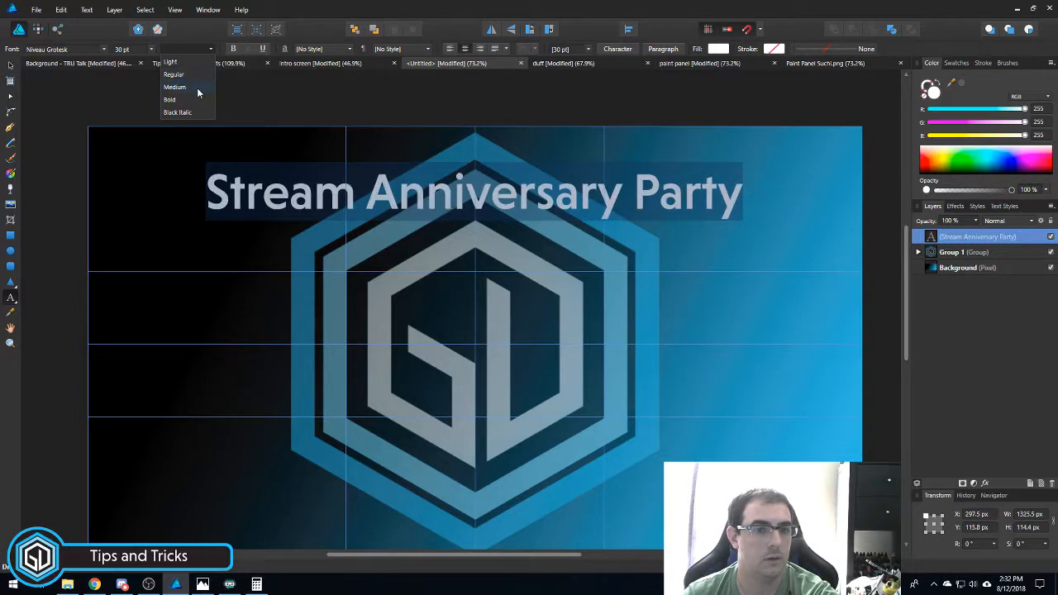
click(194, 67)
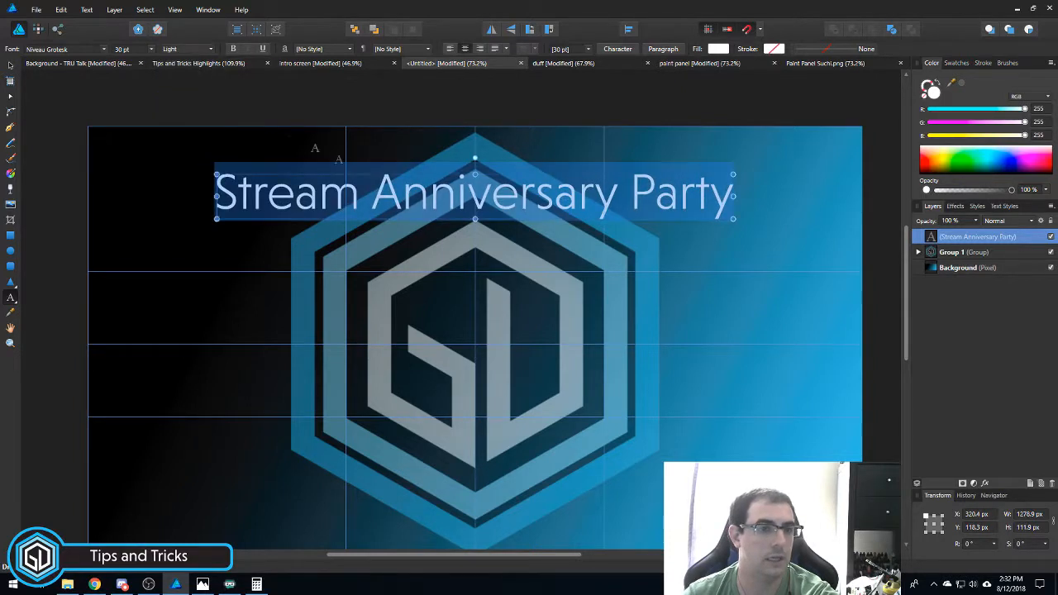
click(194, 49)
click(178, 99)
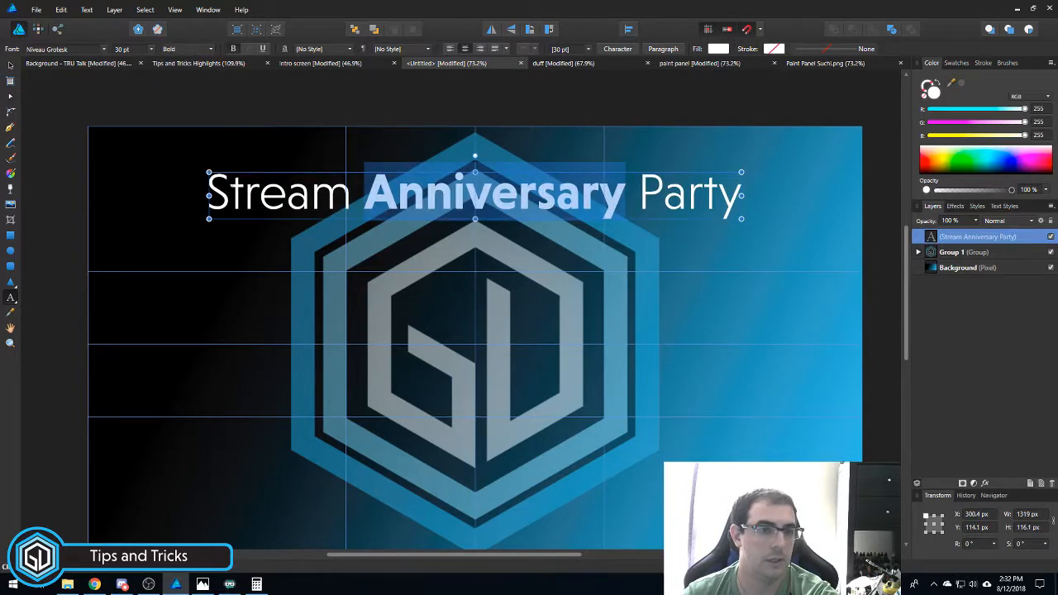
drag(237, 187, 212, 195)
drag(360, 94, 359, 101)
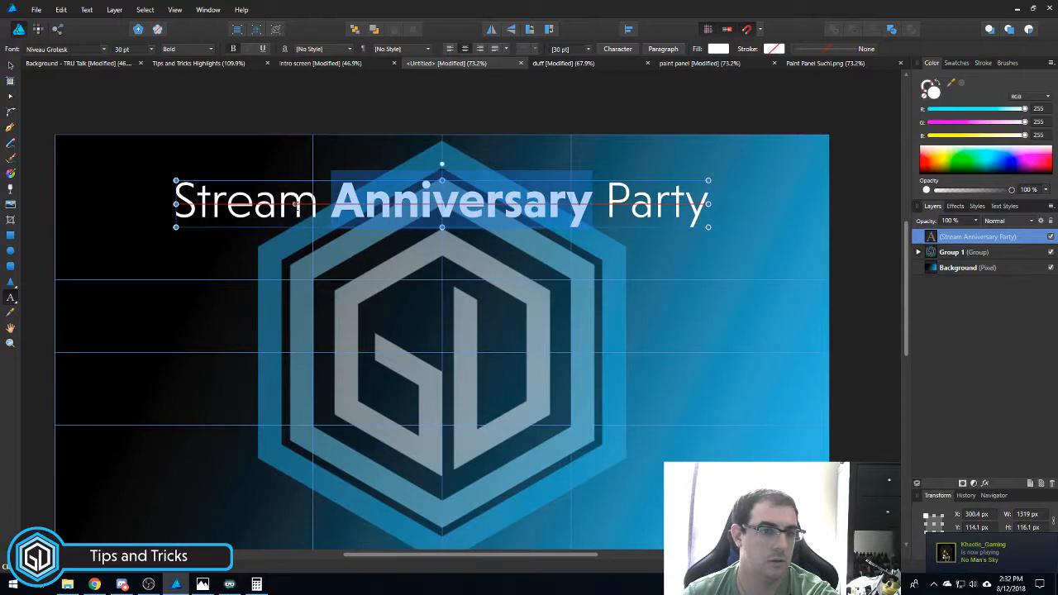
- Make the title Regular with Anniversary Bold, then snap it to the horizontal centre
triple_click(296, 204)
click(184, 49)
click(188, 74)
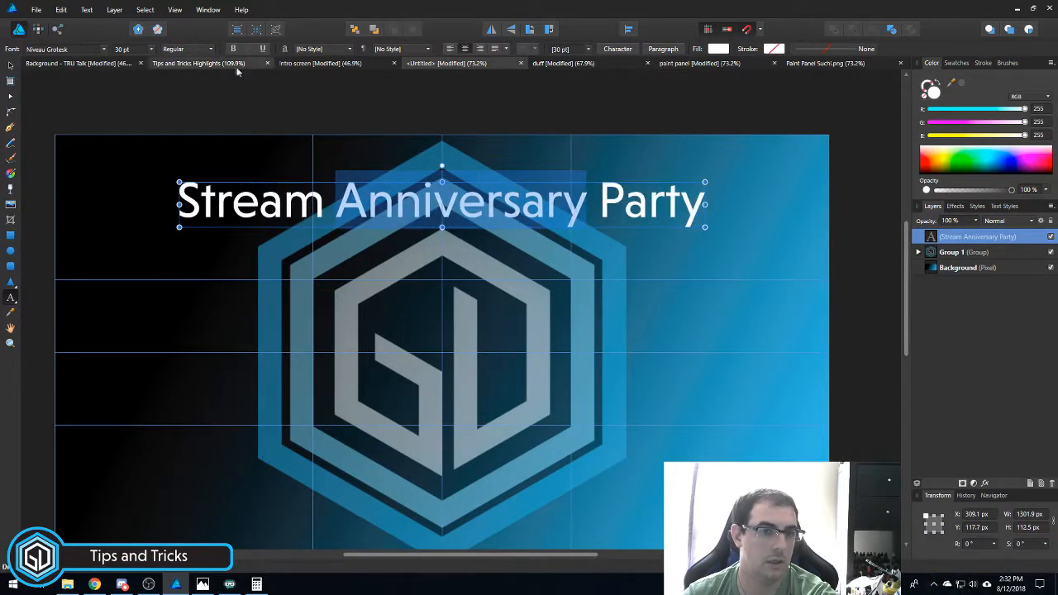
click(183, 49)
click(196, 97)
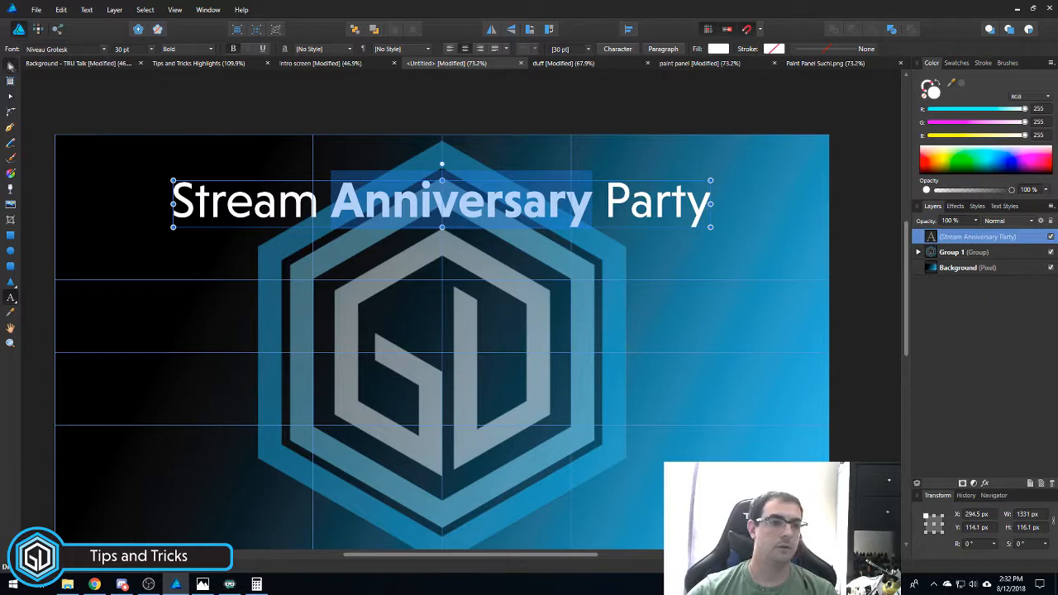
click(10, 64)
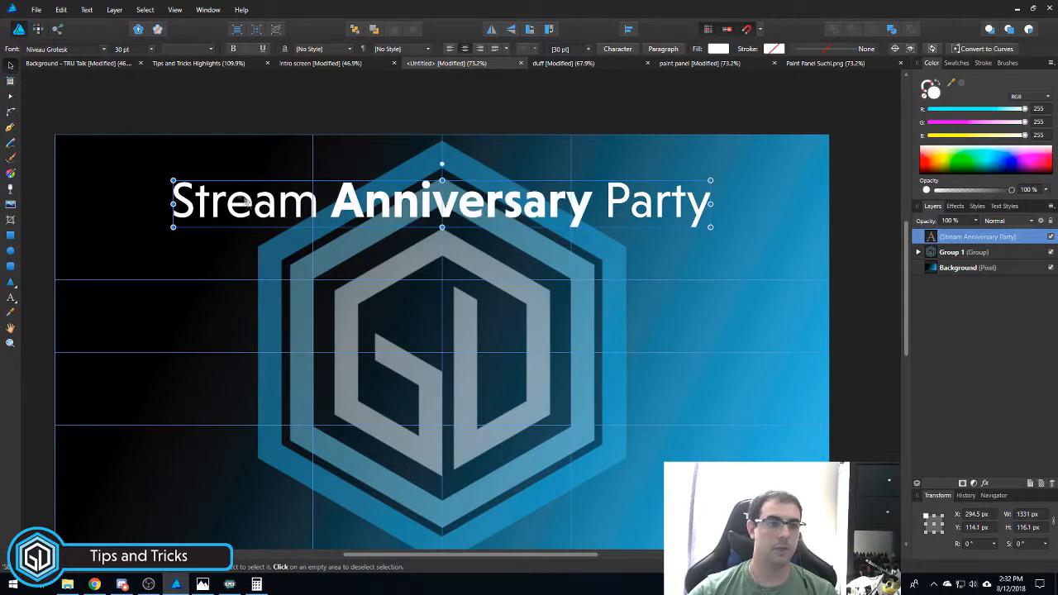
drag(365, 213, 362, 217)
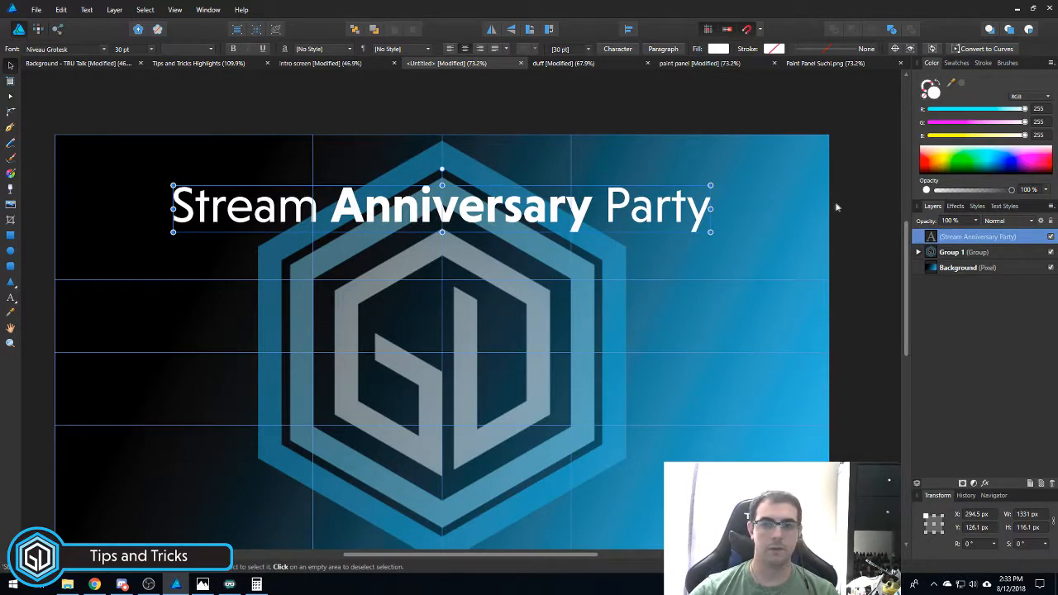
- Add a 17% horizontal guide in the Guides Manager and snap the title onto it at Y 121.9 px
click(114, 9)
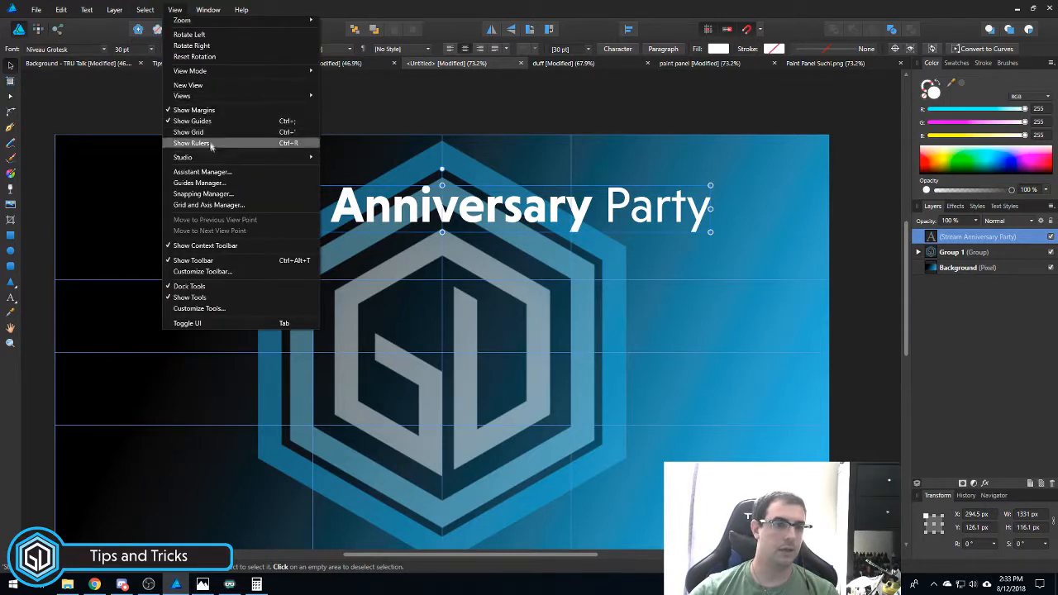
click(214, 182)
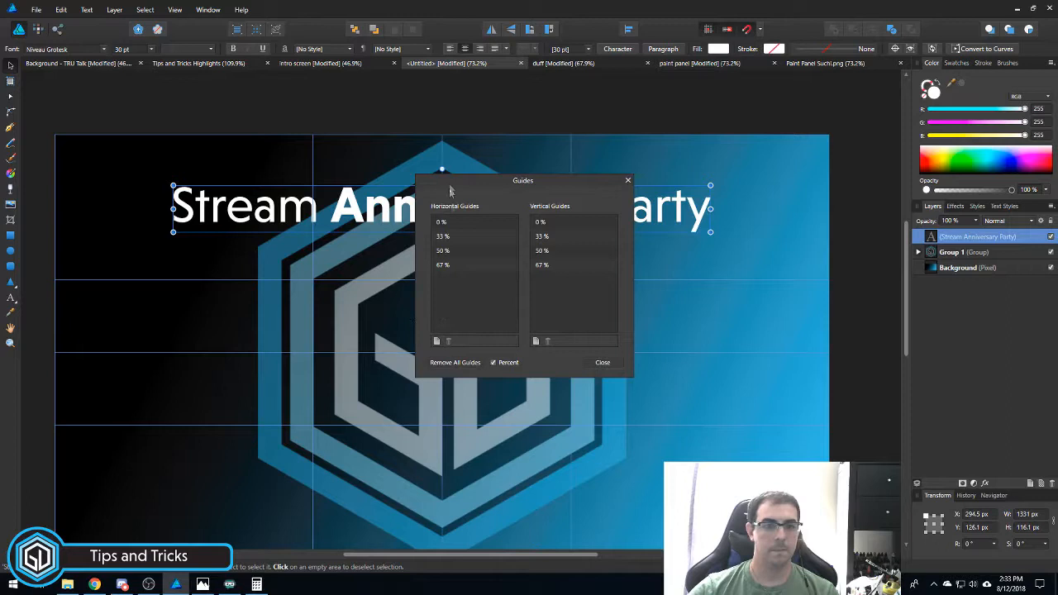
click(436, 341)
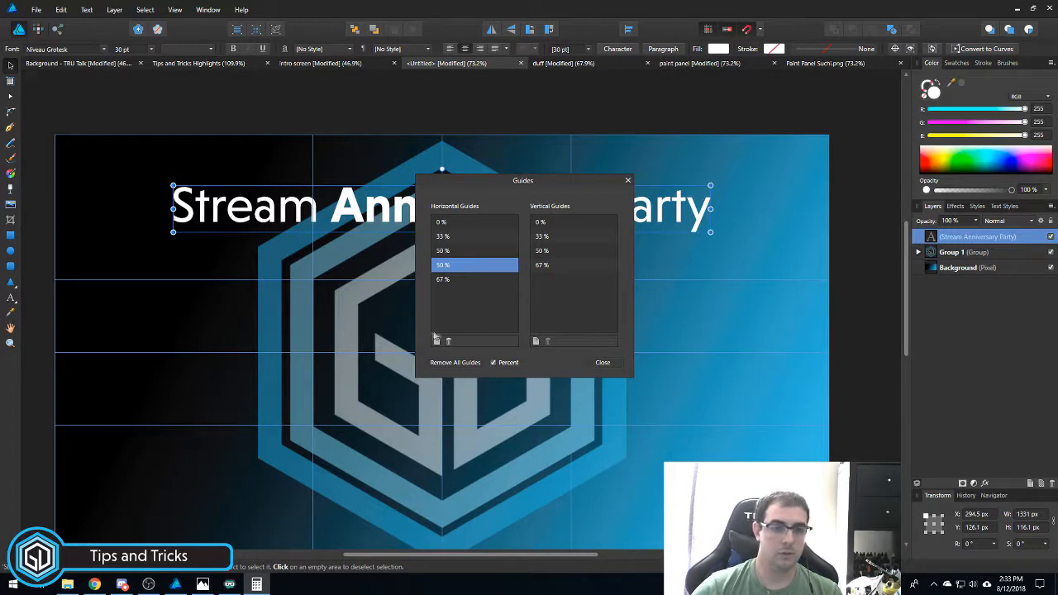
double_click(443, 266)
text(17)
key(Return)
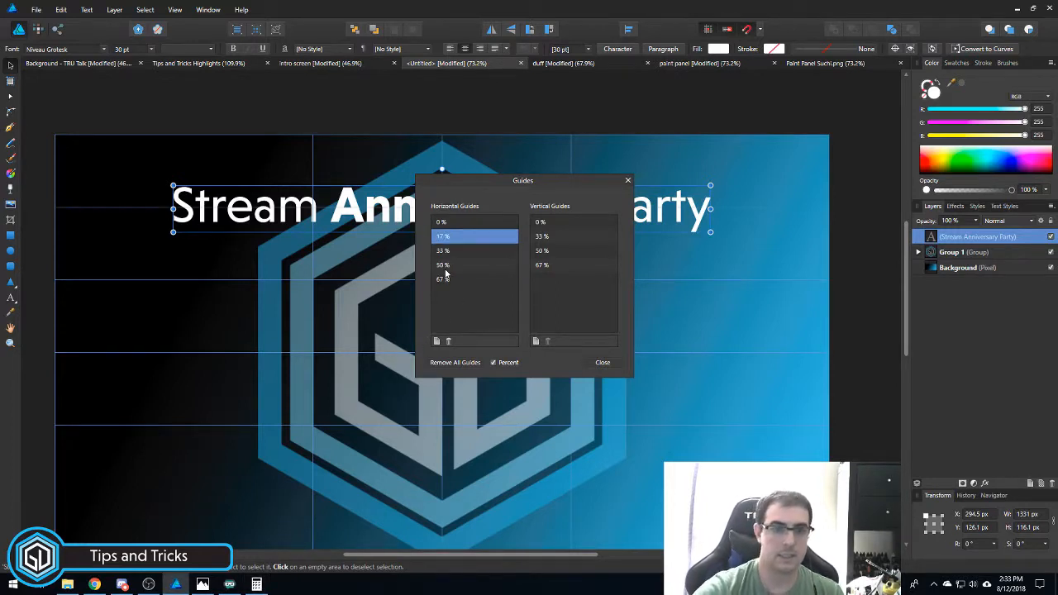
click(604, 364)
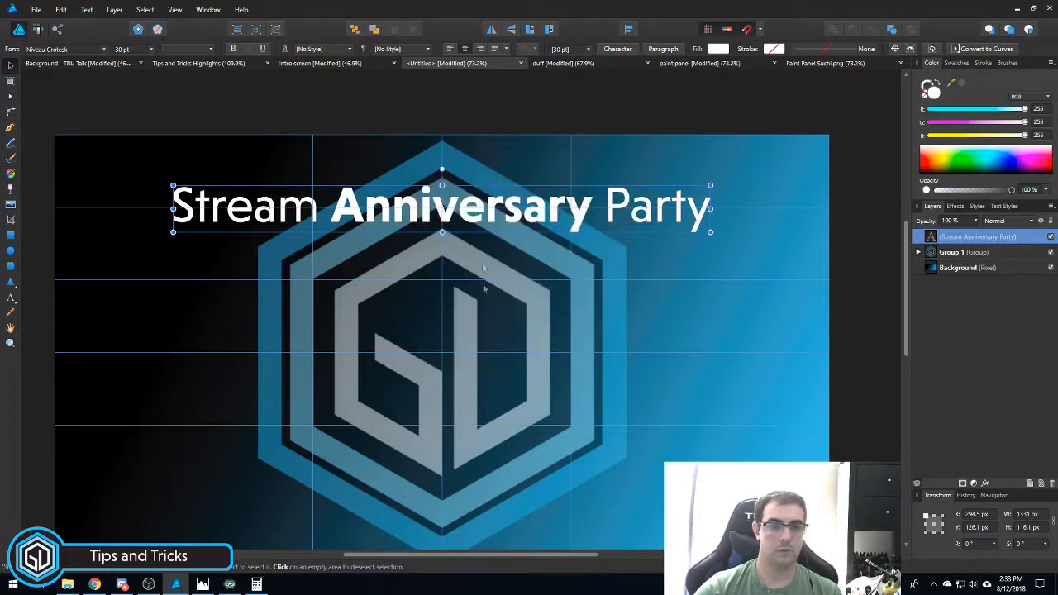
mouse_move(456, 200)
mouse_down()
mouse_move(444, 193)
mouse_move(459, 200)
mouse_up()
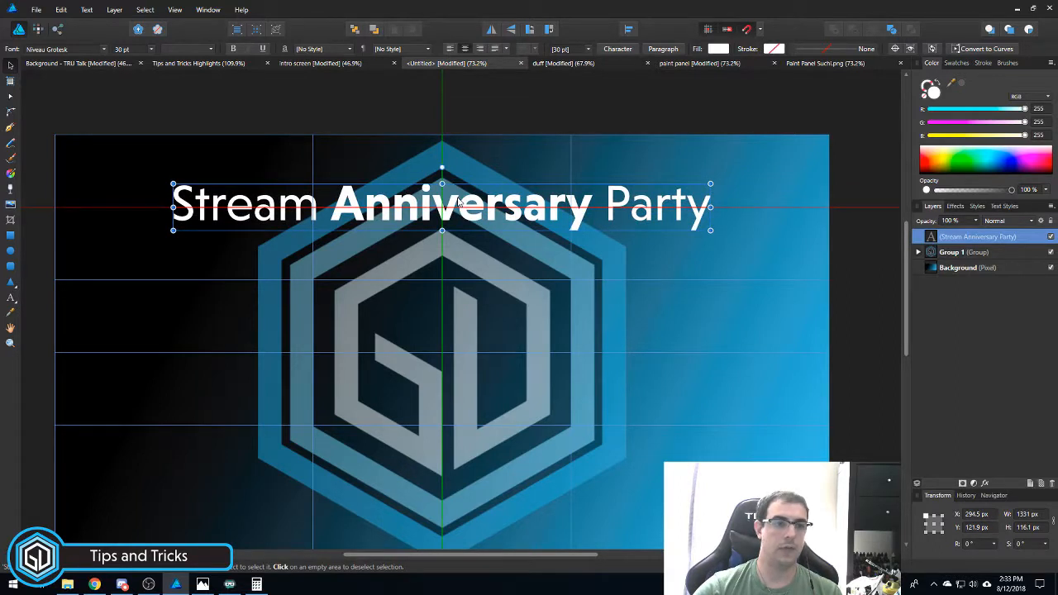
drag(458, 200, 459, 200)
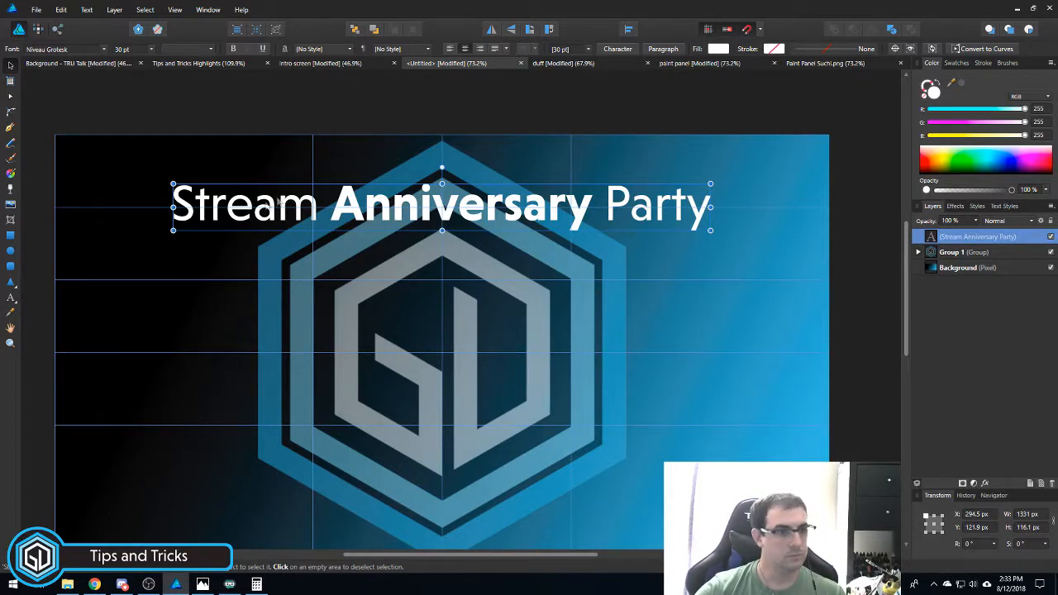
- Nudge the Stream Anniversary Party title slightly upward with the Move tool
click(11, 298)
click(374, 147)
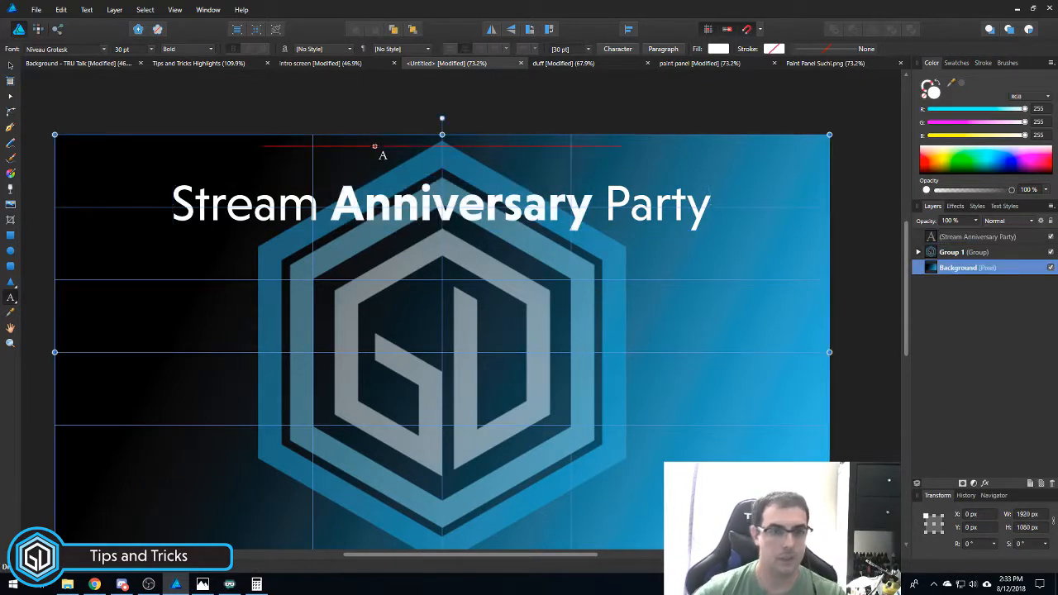
key(m)
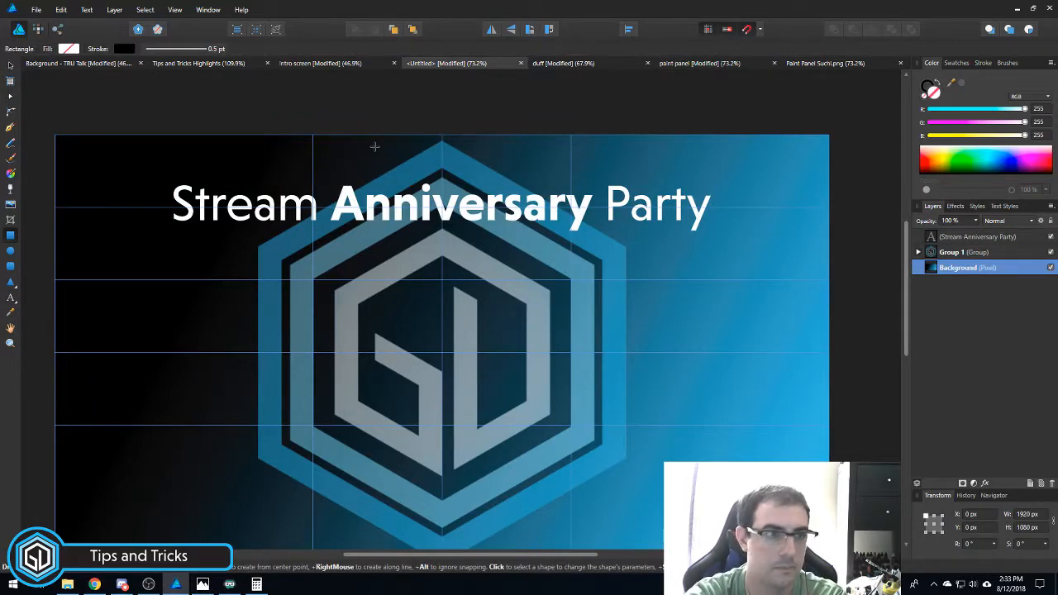
key(a)
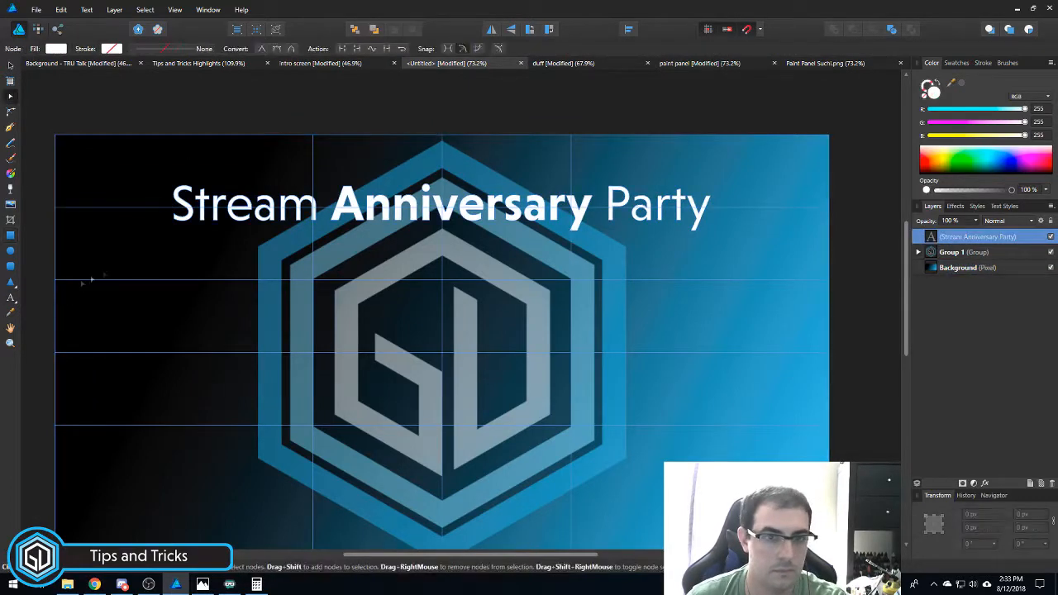
scroll(260, 312, down, 1)
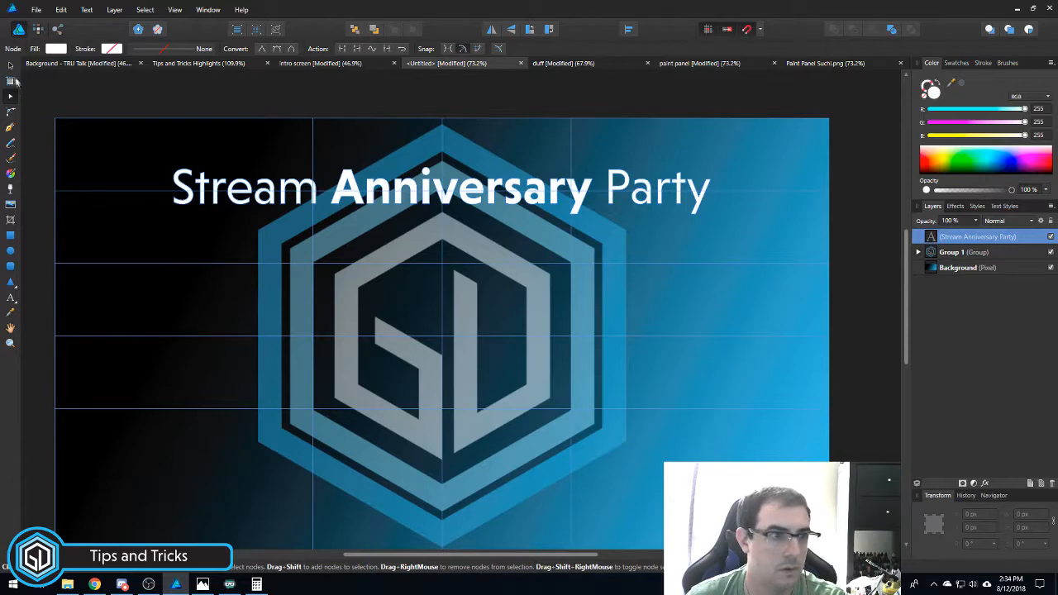
click(11, 66)
mouse_move(397, 189)
mouse_down()
mouse_move(390, 183)
mouse_move(397, 191)
mouse_up()
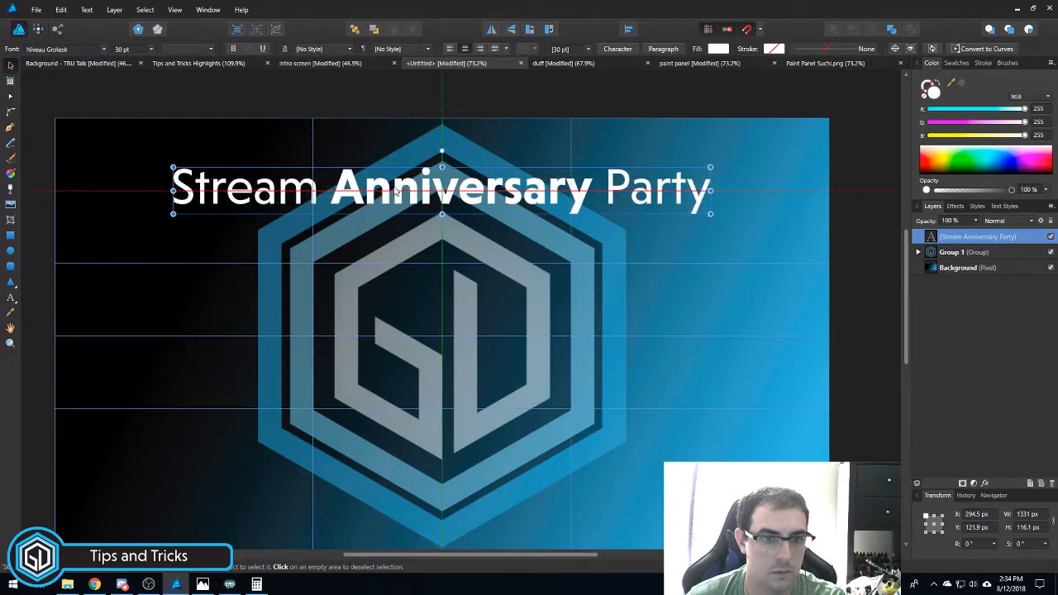
- Type 'Gamer_Dad_NC' above the title in Regular weight, making the middle word bold
click(11, 299)
click(348, 146)
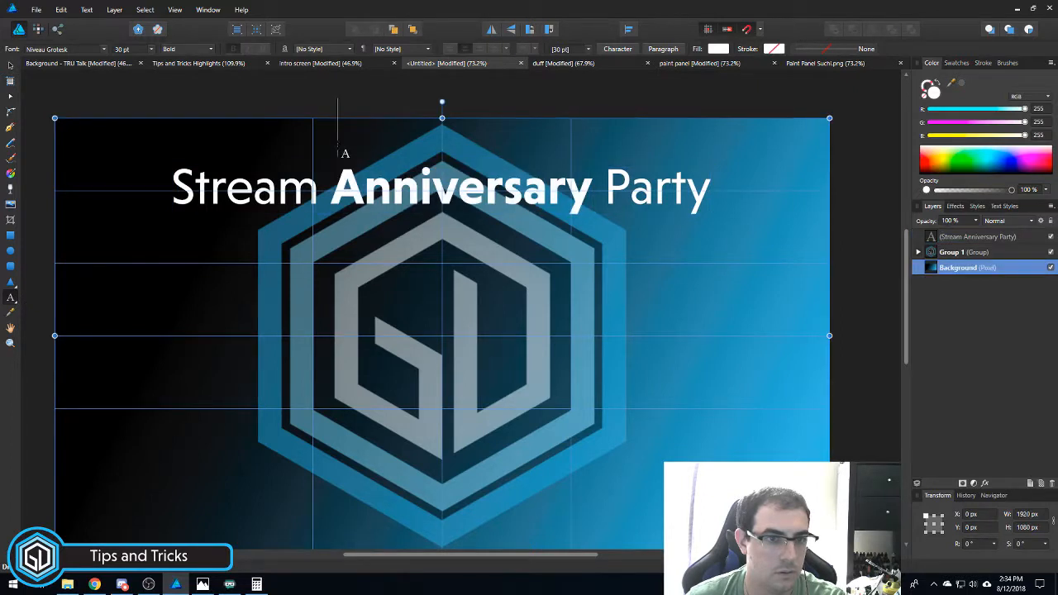
click(369, 167)
text(Gamer_Dad_NC)
key(ctrl+a)
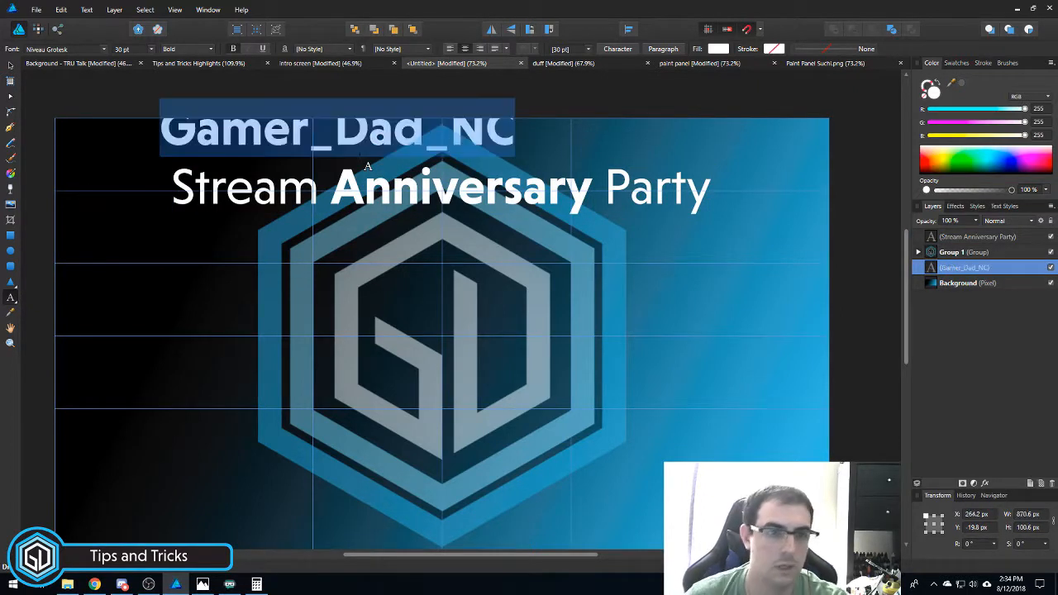
click(199, 50)
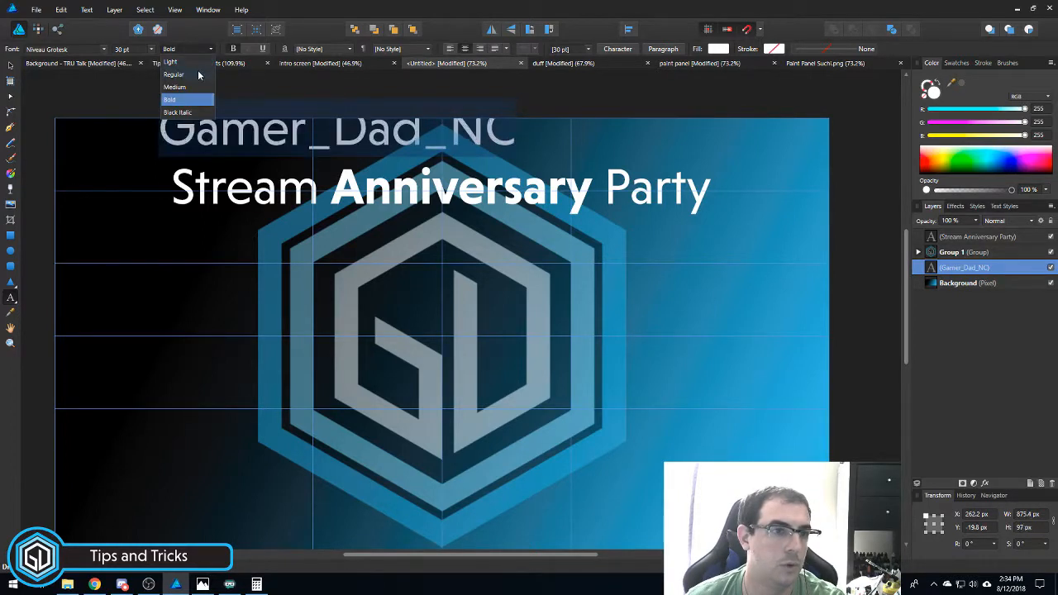
click(198, 75)
drag(422, 133, 324, 117)
click(184, 49)
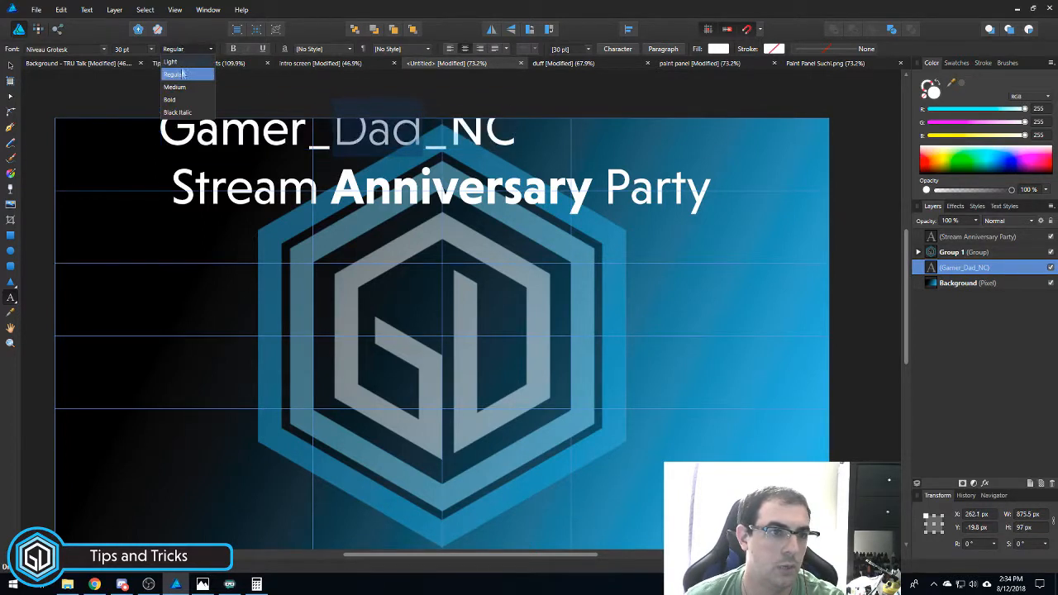
click(170, 100)
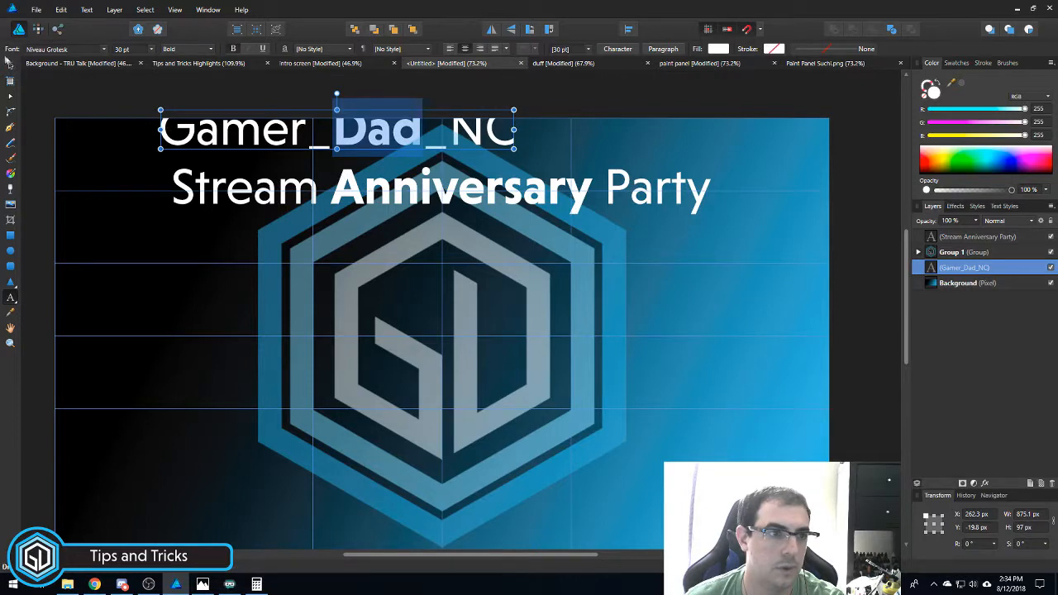
- Resize the channel name to 20 pt and centre it above the title
click(151, 50)
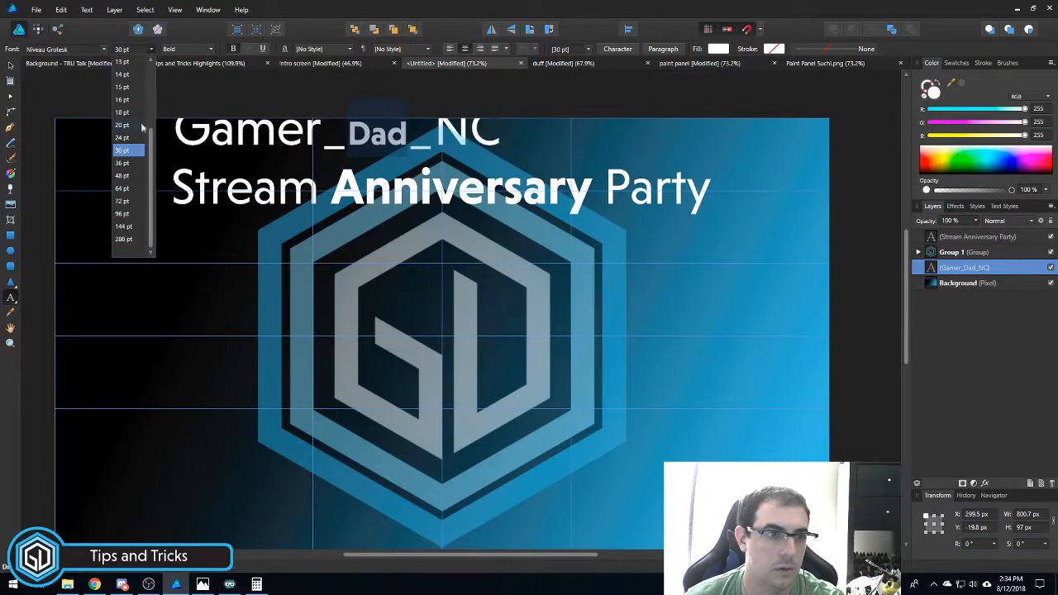
click(428, 118)
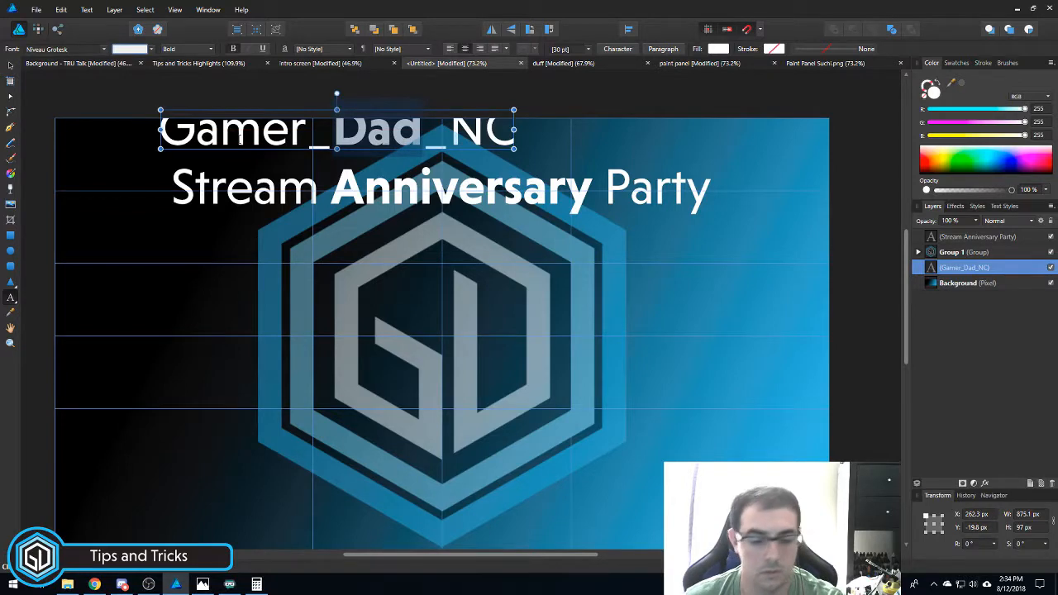
drag(288, 114, 260, 121)
double_click(253, 134)
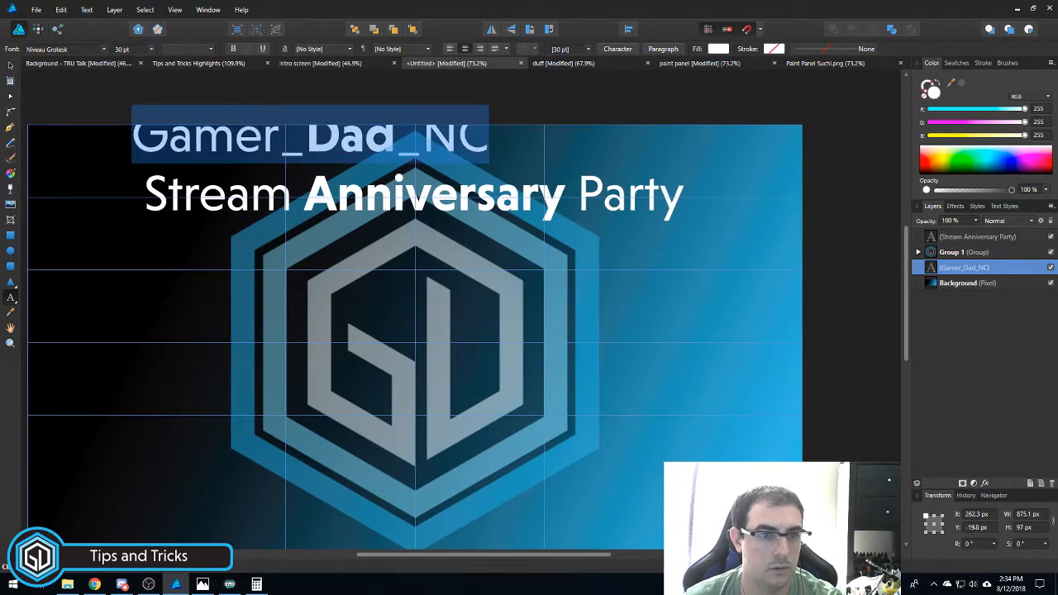
click(151, 49)
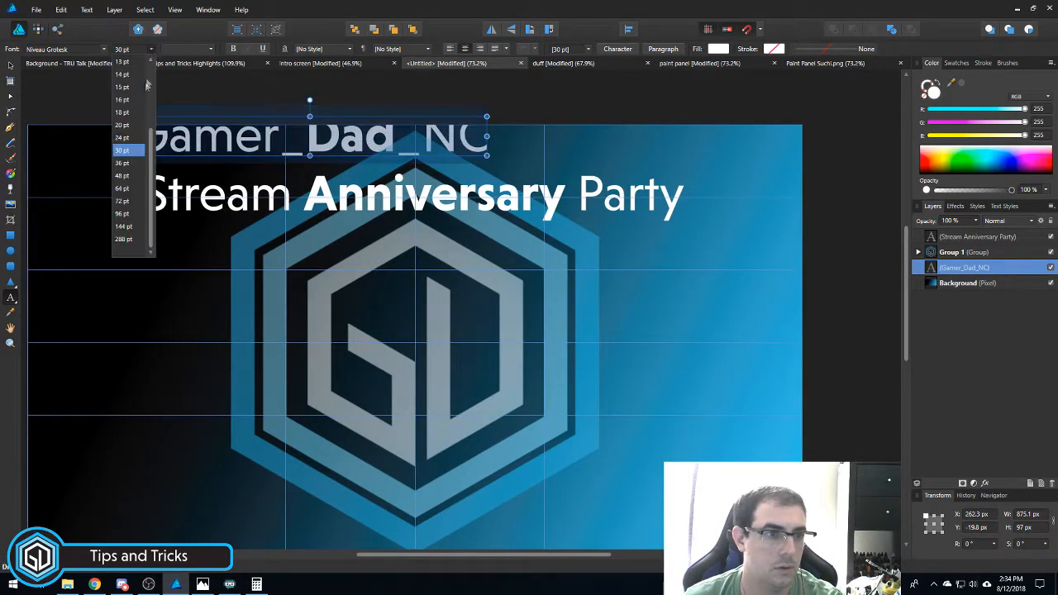
click(132, 126)
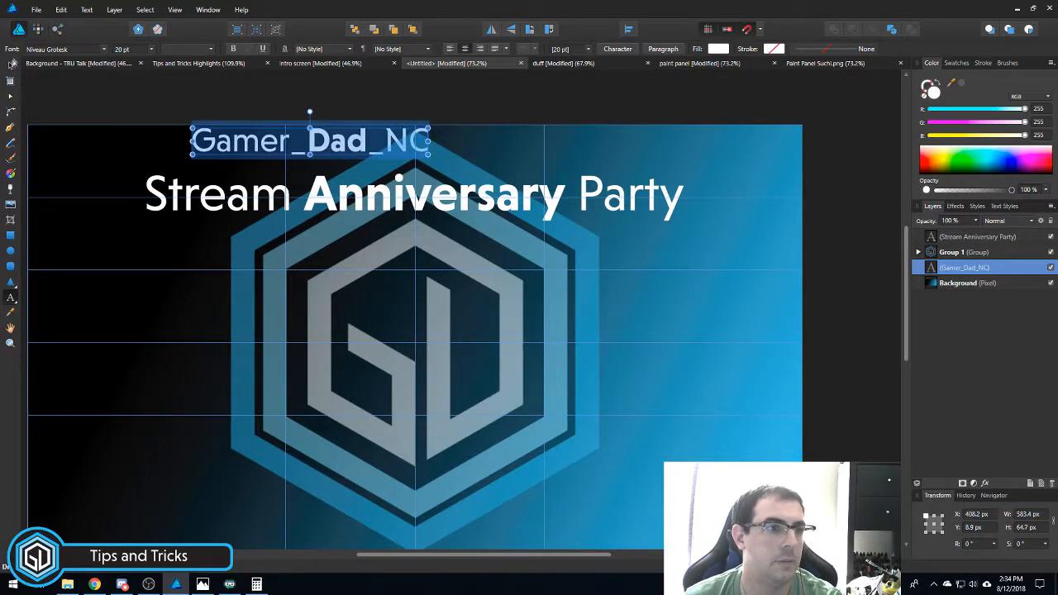
click(10, 65)
drag(309, 145, 415, 157)
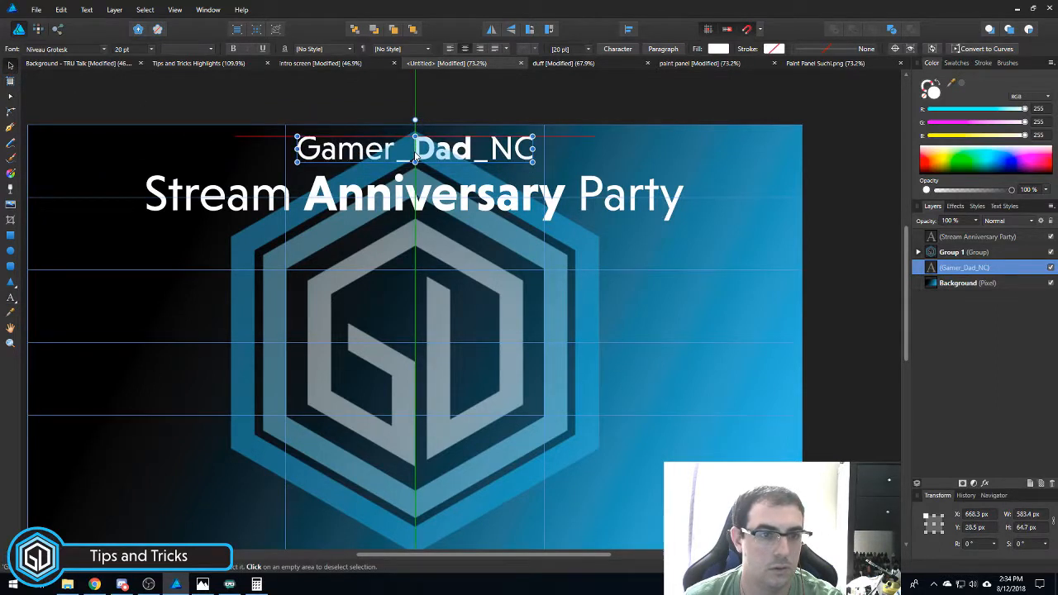
click(329, 90)
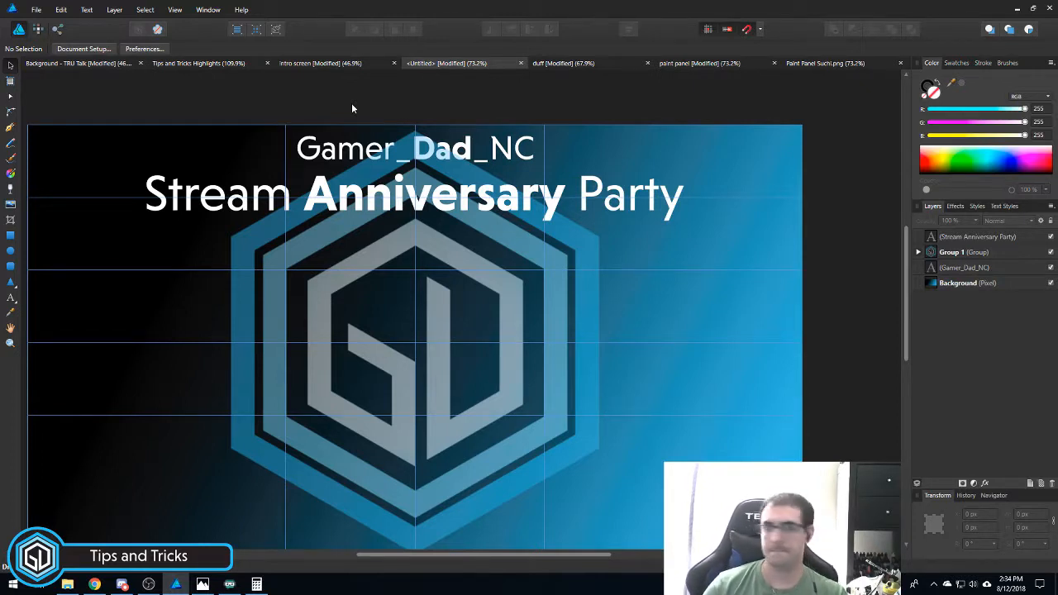
click(304, 64)
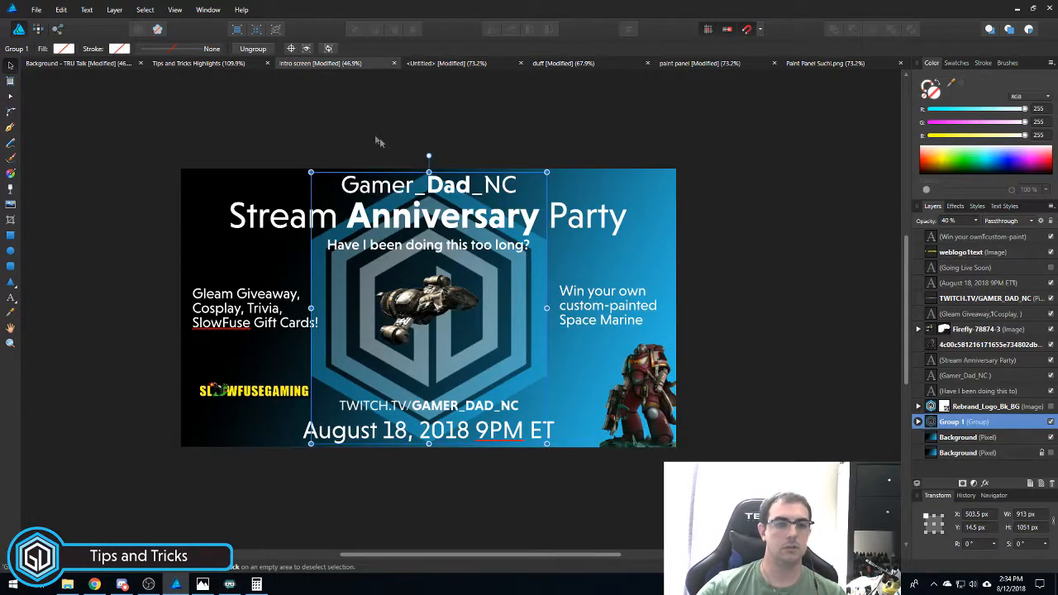
click(447, 63)
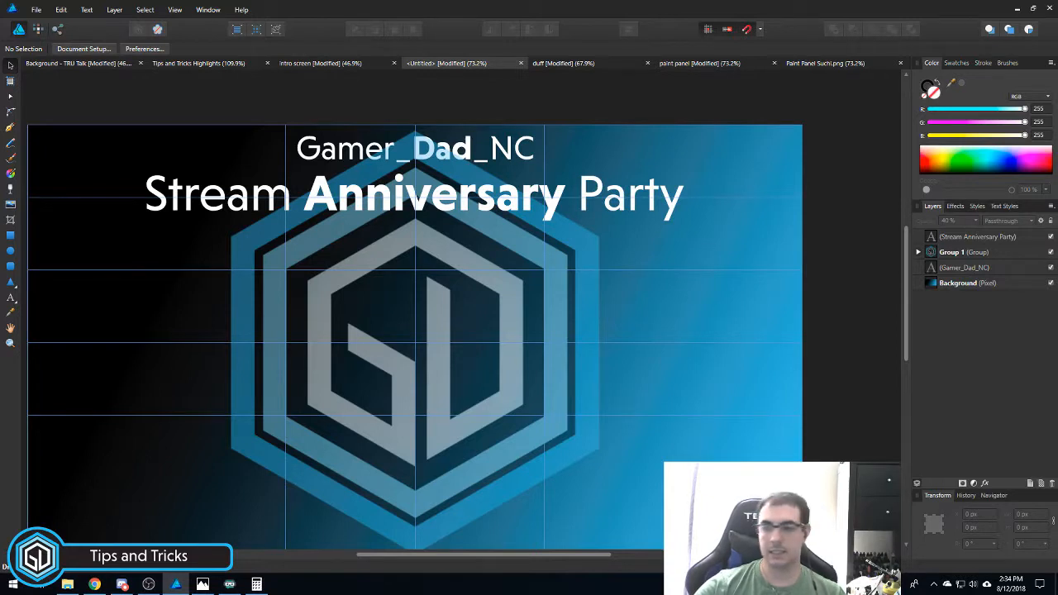
key(alt+Tab)
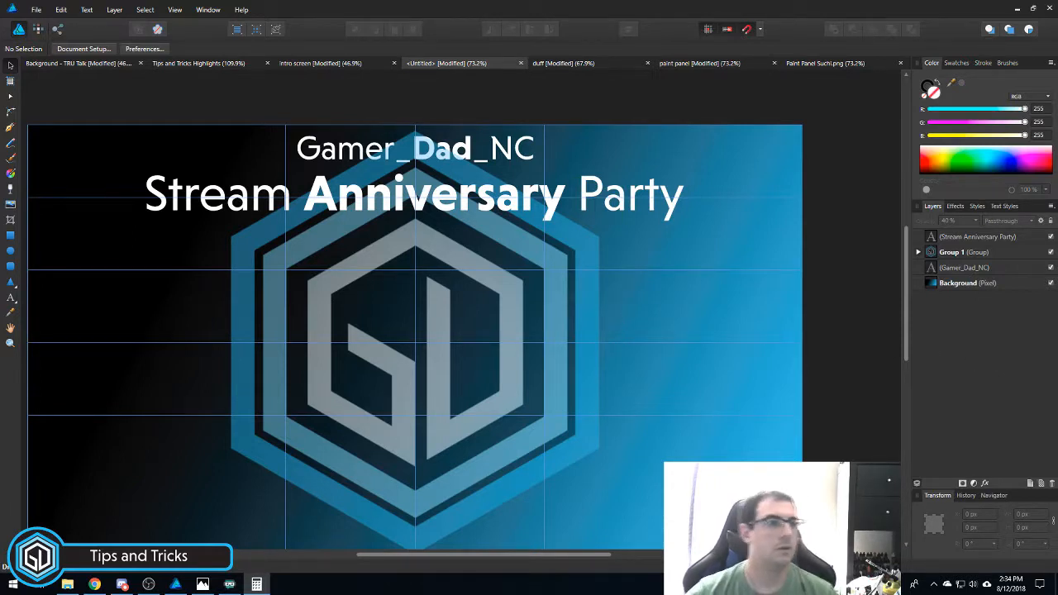
- Add horizontal guides at 25% and 8% through the Guides Manager
click(86, 9)
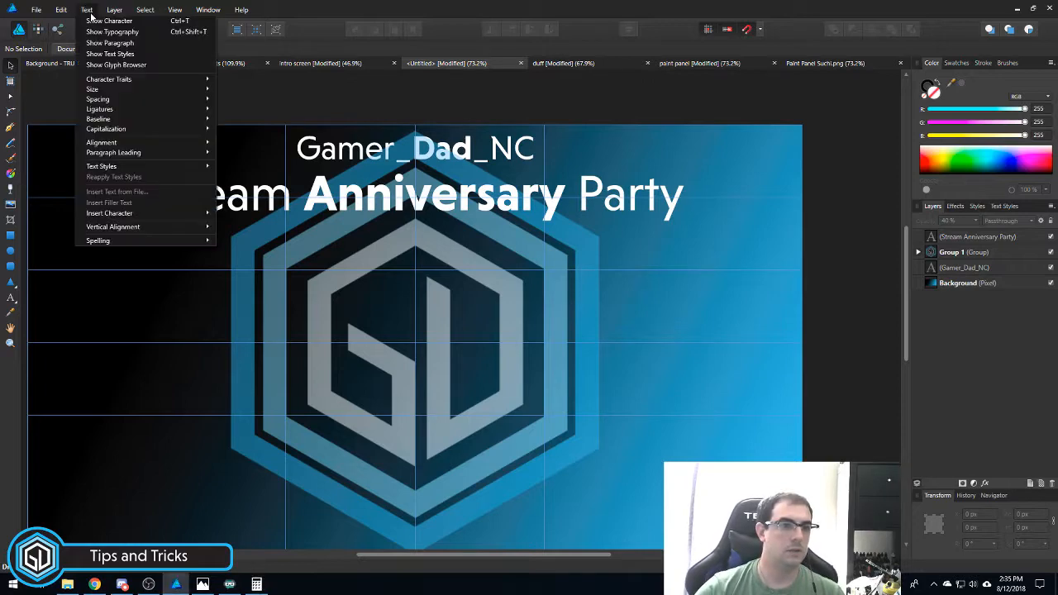
mouse_move(116, 9)
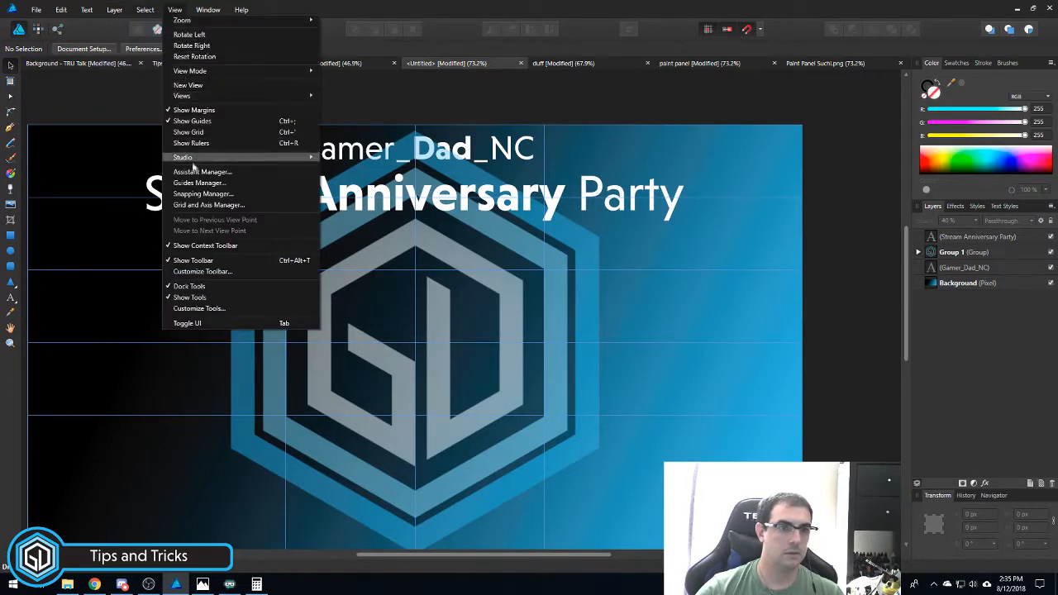
click(198, 183)
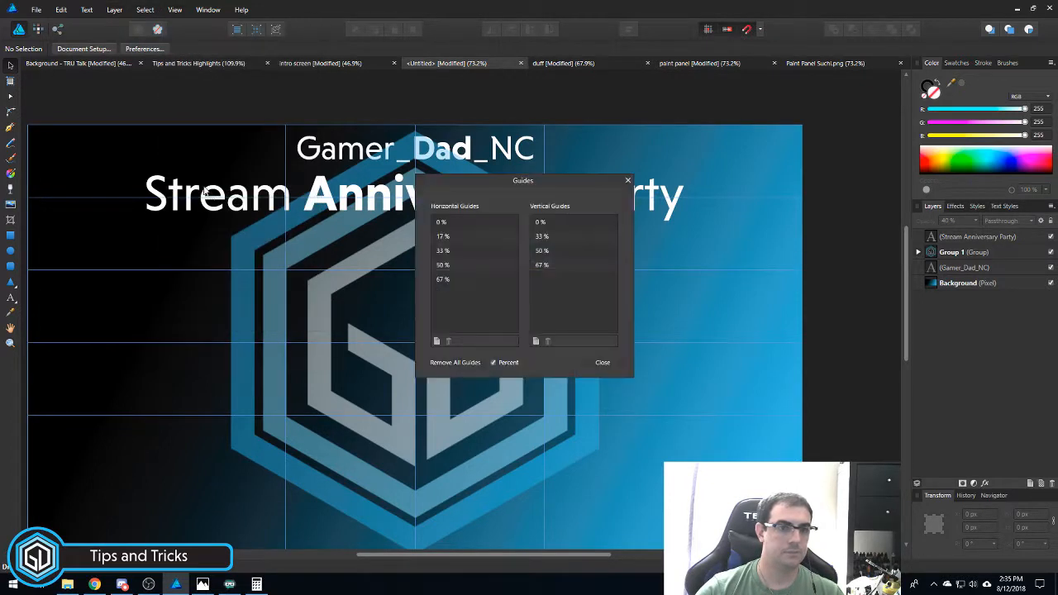
click(437, 341)
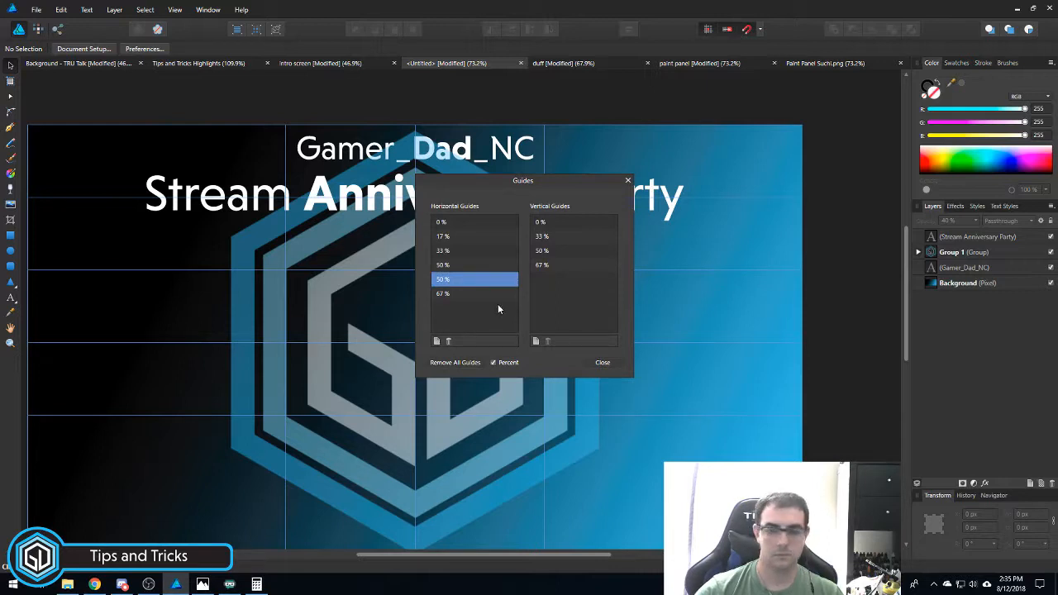
double_click(442, 281)
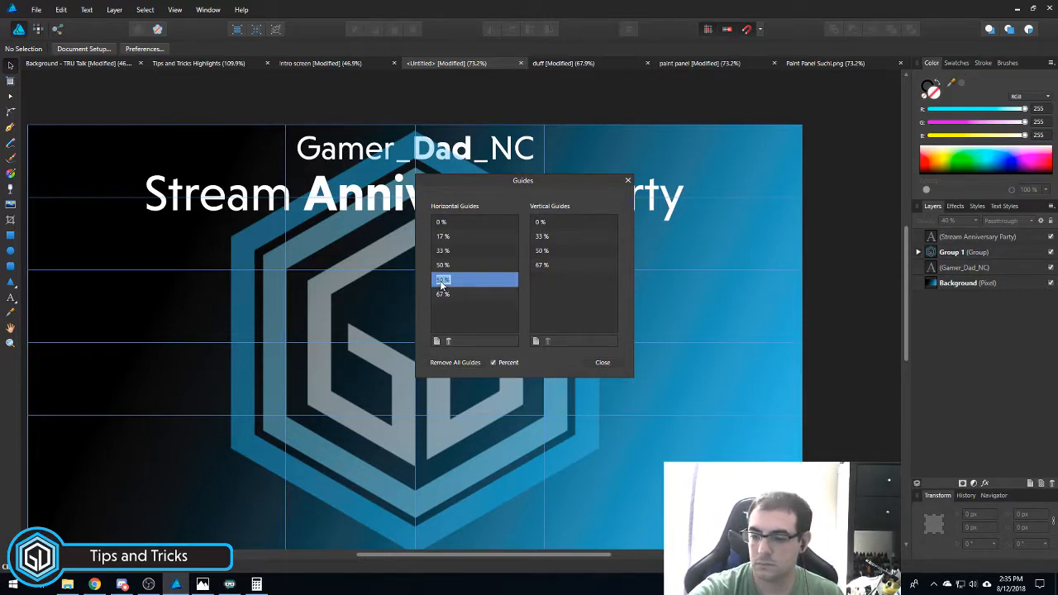
text(8)
key(Return)
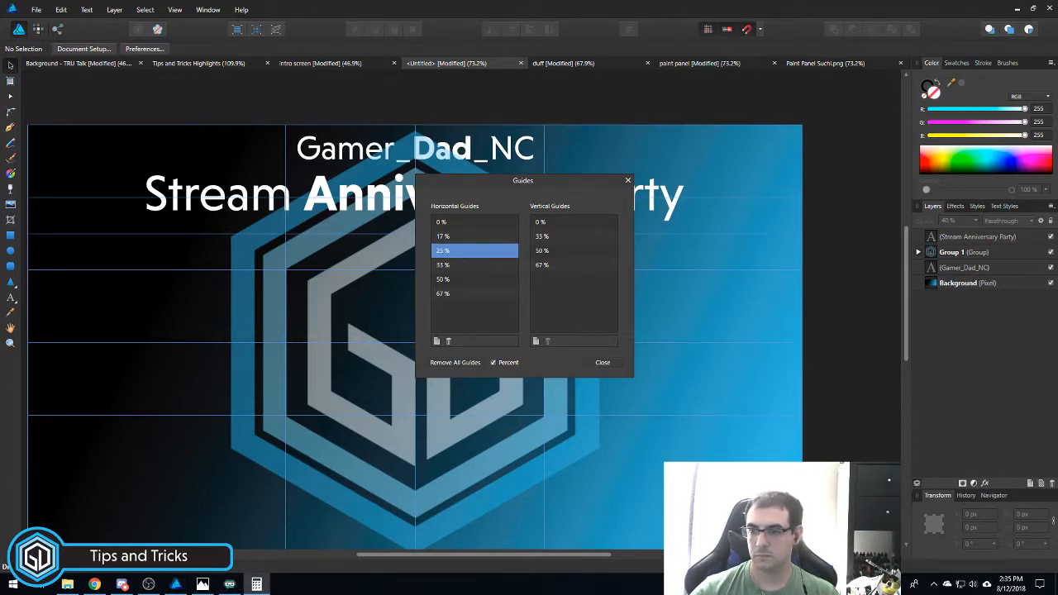
click(436, 340)
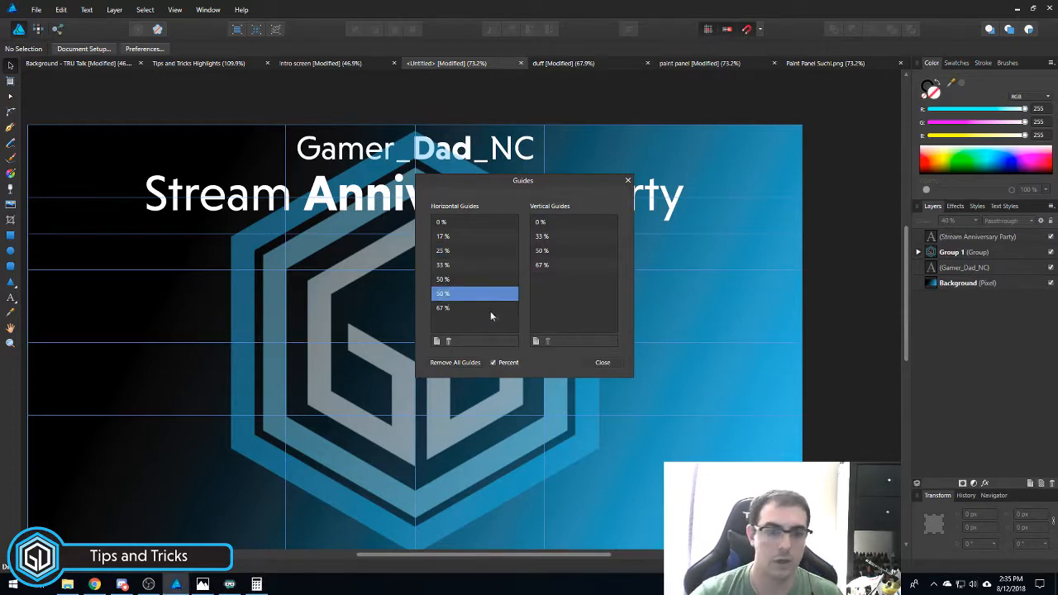
text(4)
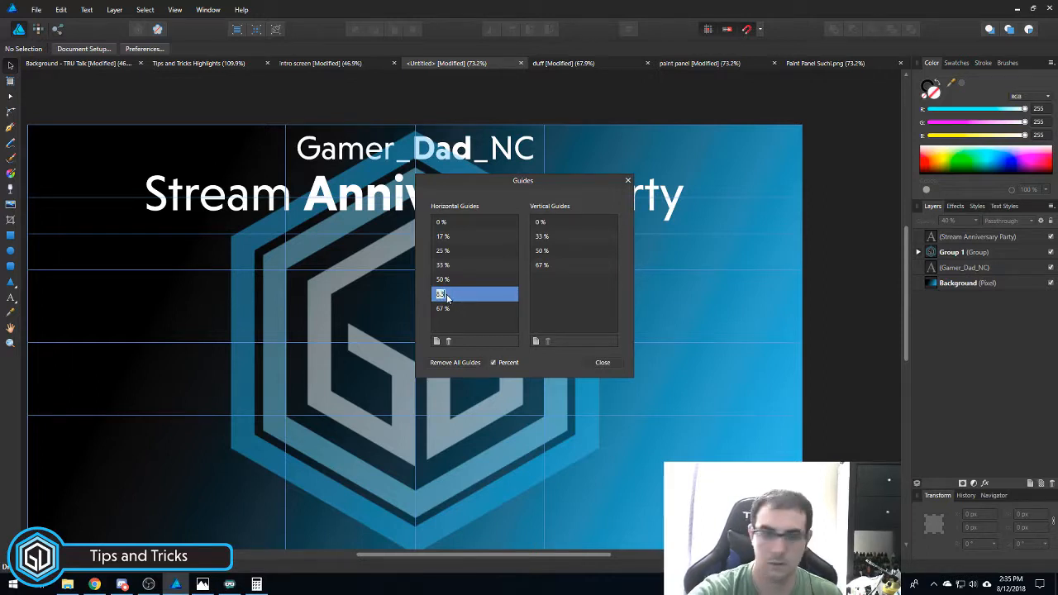
key(Return)
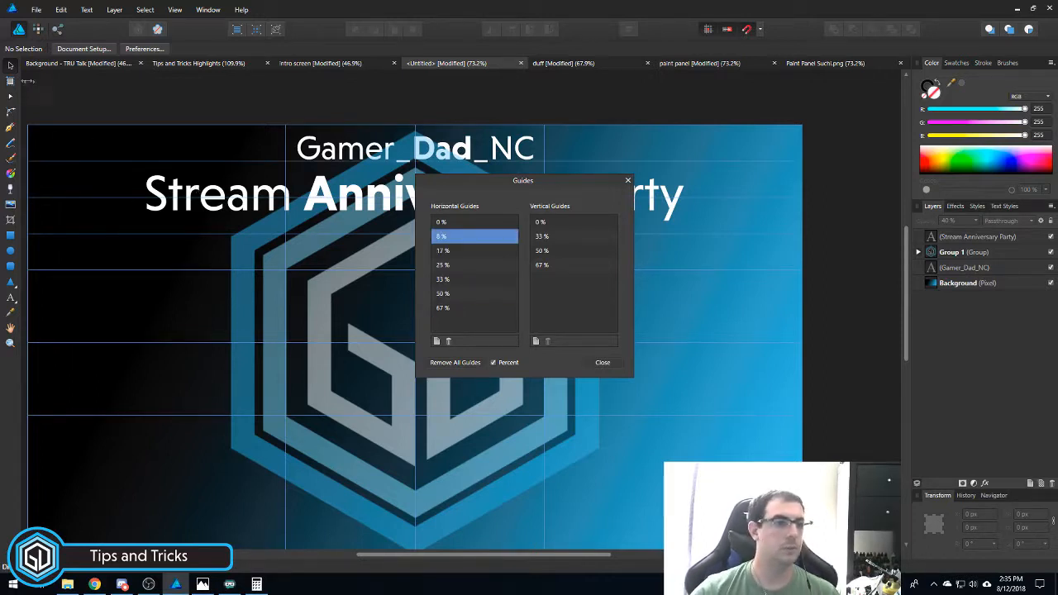
click(602, 363)
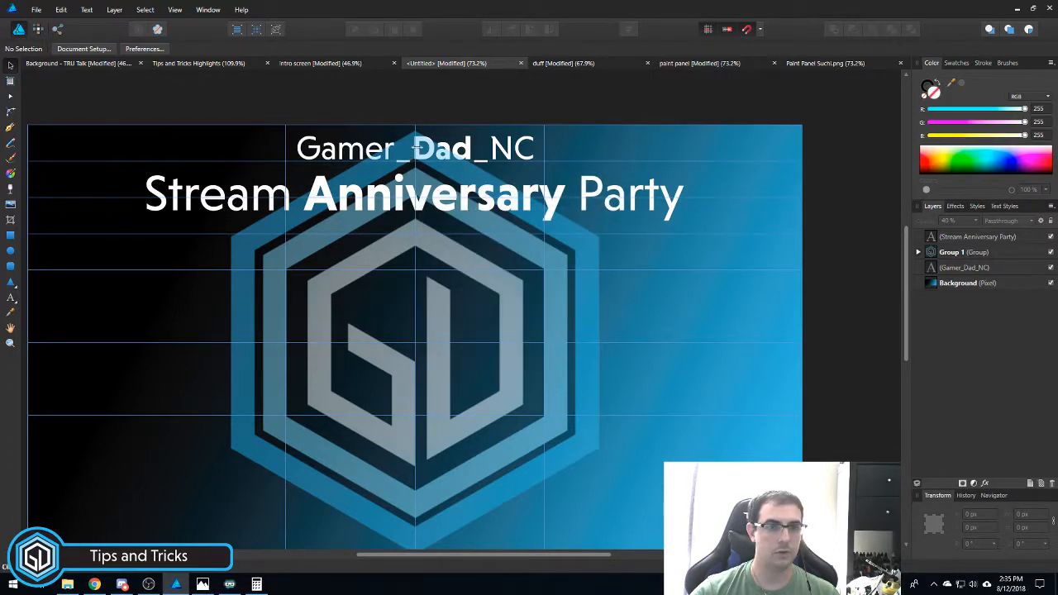
click(434, 152)
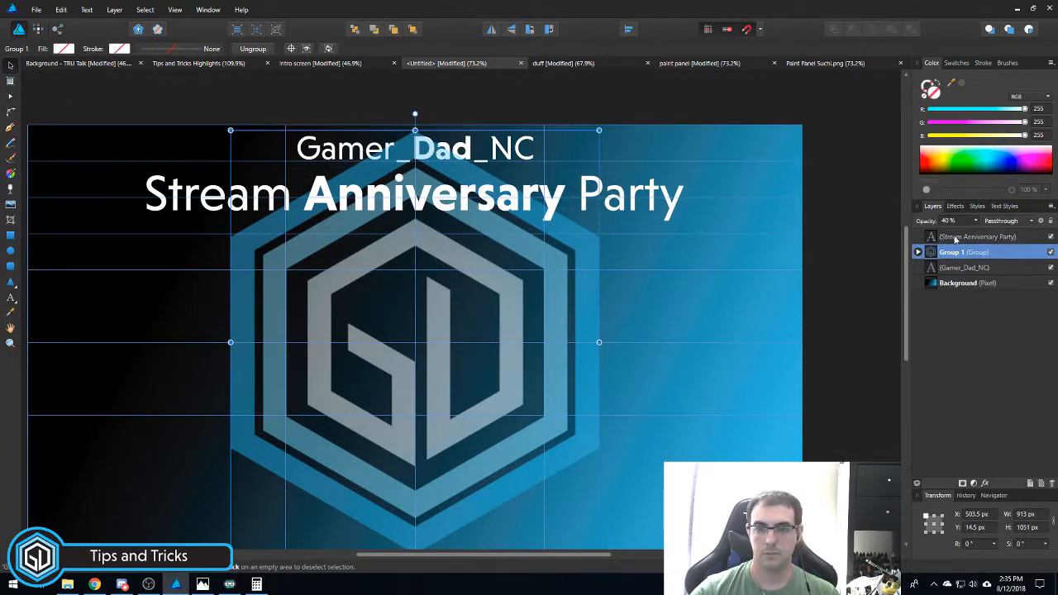
- Drag the Gamer_Dad_NC text slightly lower to Y 32.5 px, keeping it centred above the title
click(964, 267)
drag(426, 152, 427, 164)
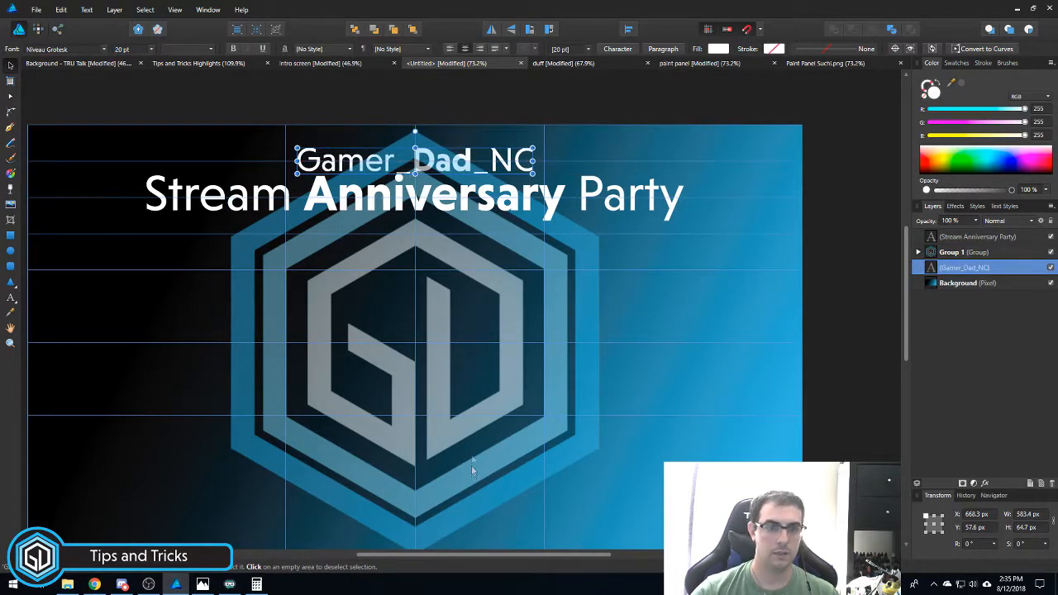
click(434, 95)
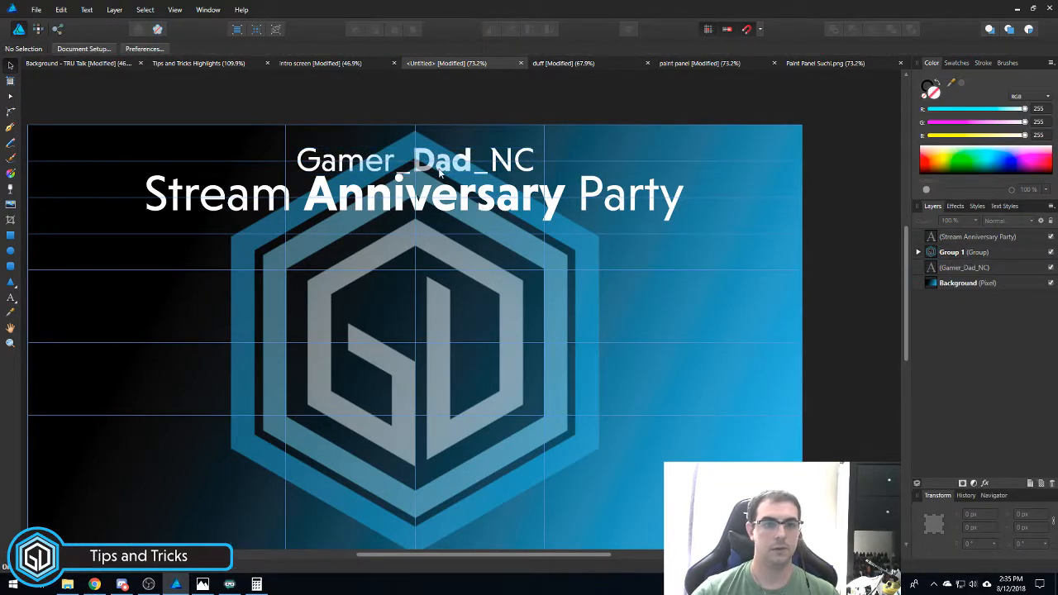
click(943, 253)
click(963, 267)
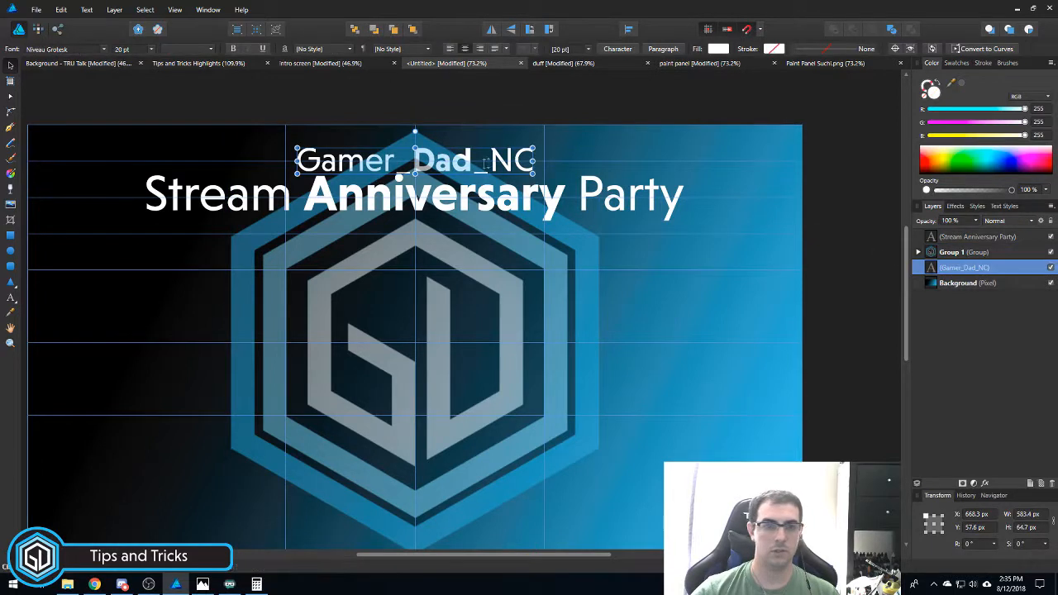
drag(439, 172, 434, 160)
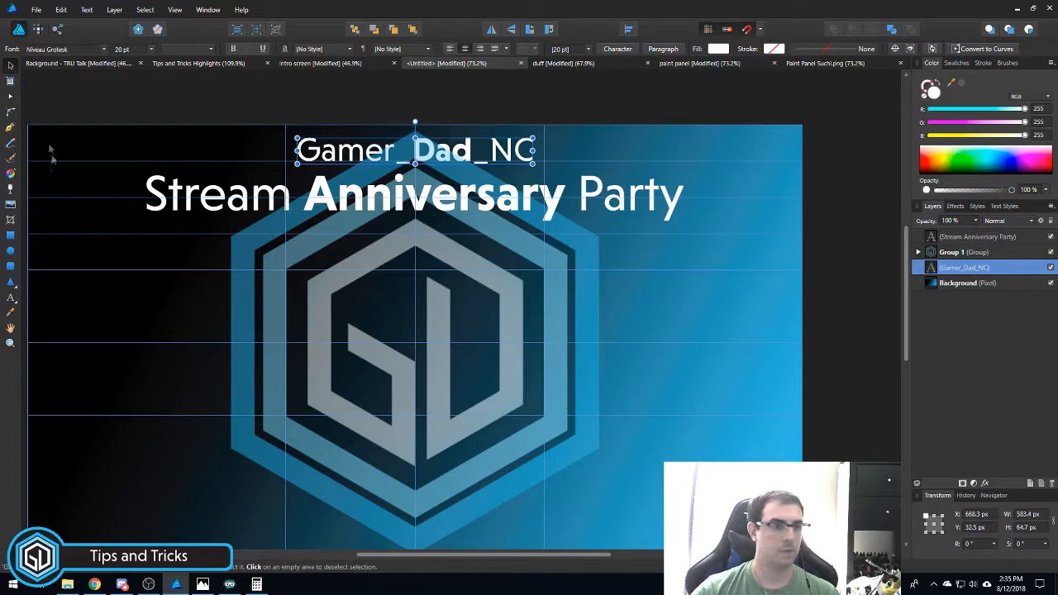
click(11, 297)
- Type the subtitle 'Have I been doing this too long?' below the title in Regular weight
click(331, 263)
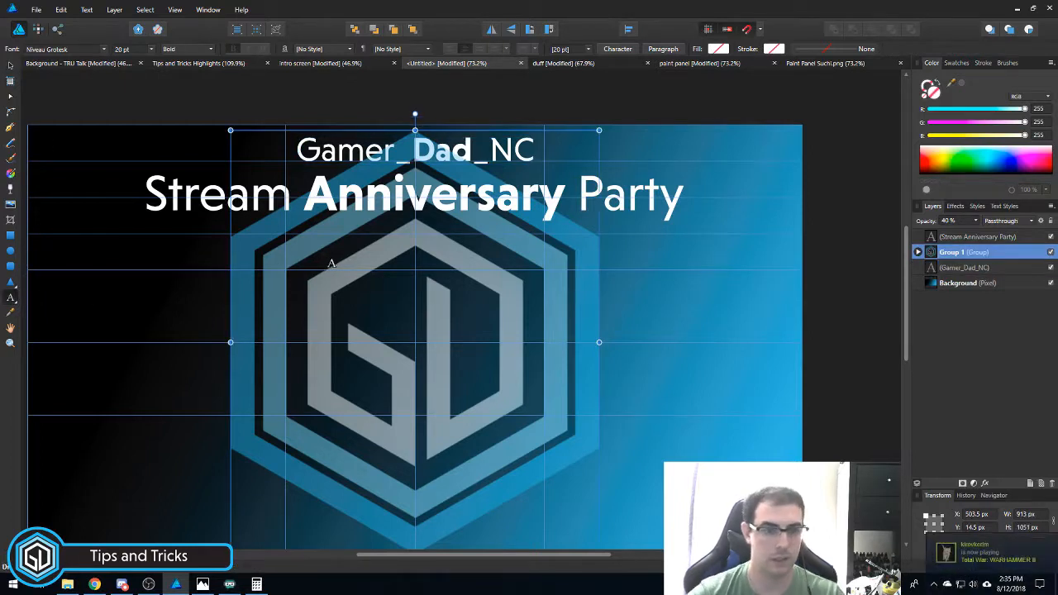
click(193, 249)
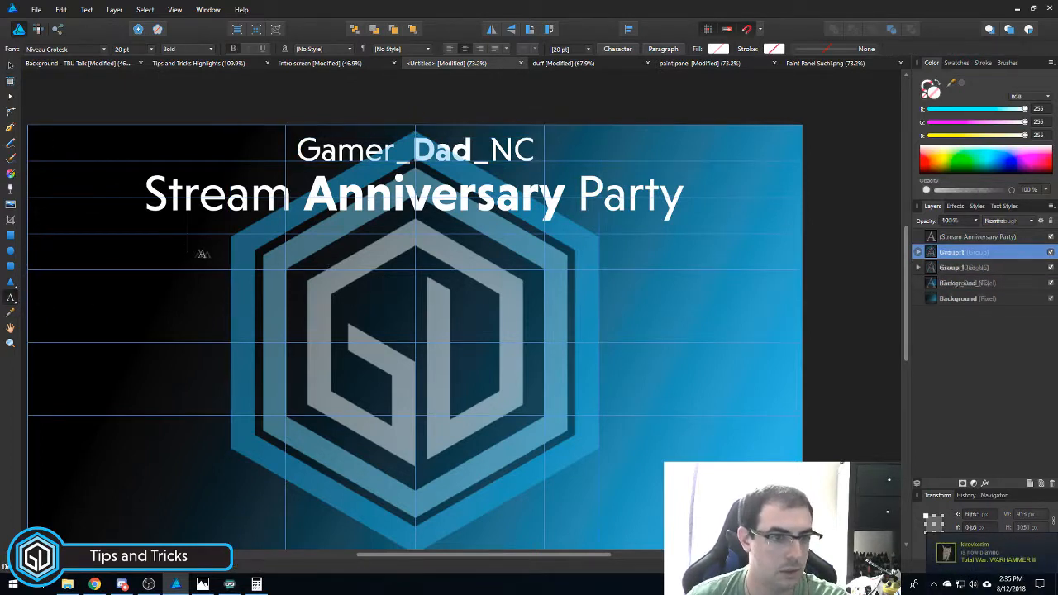
text(Hav)
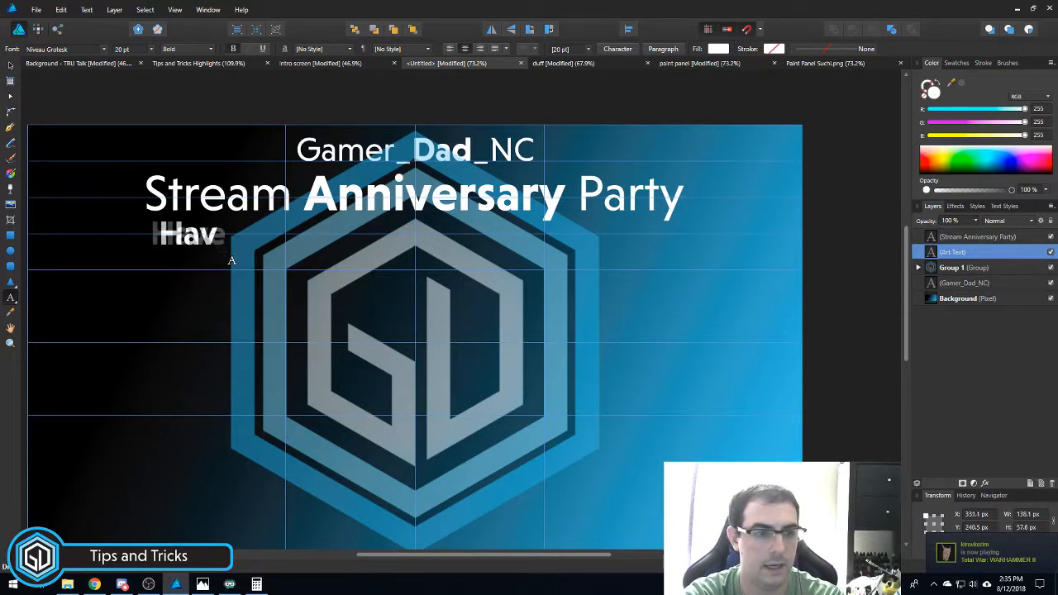
text(e I been doing this too lon?)
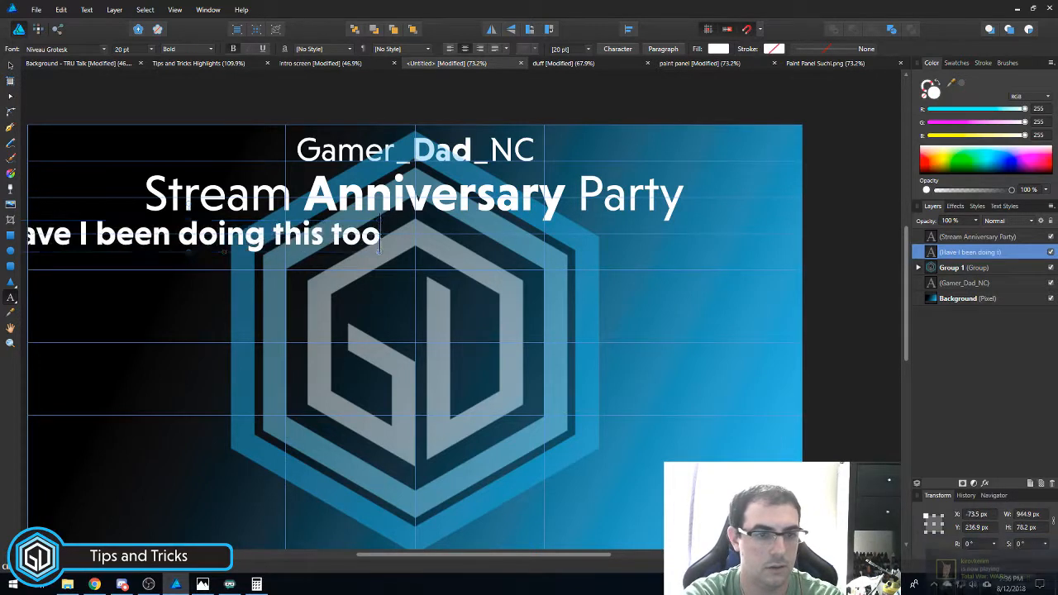
key(ctrl+a)
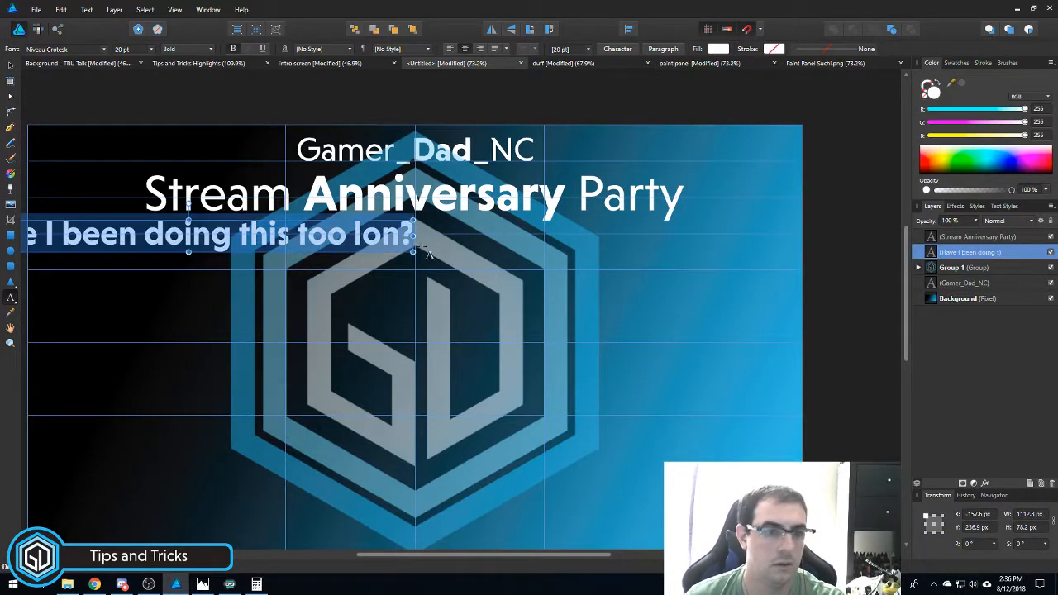
click(399, 236)
text(h)
key(BackSpace)
text(g)
key(ctrl+a)
click(187, 49)
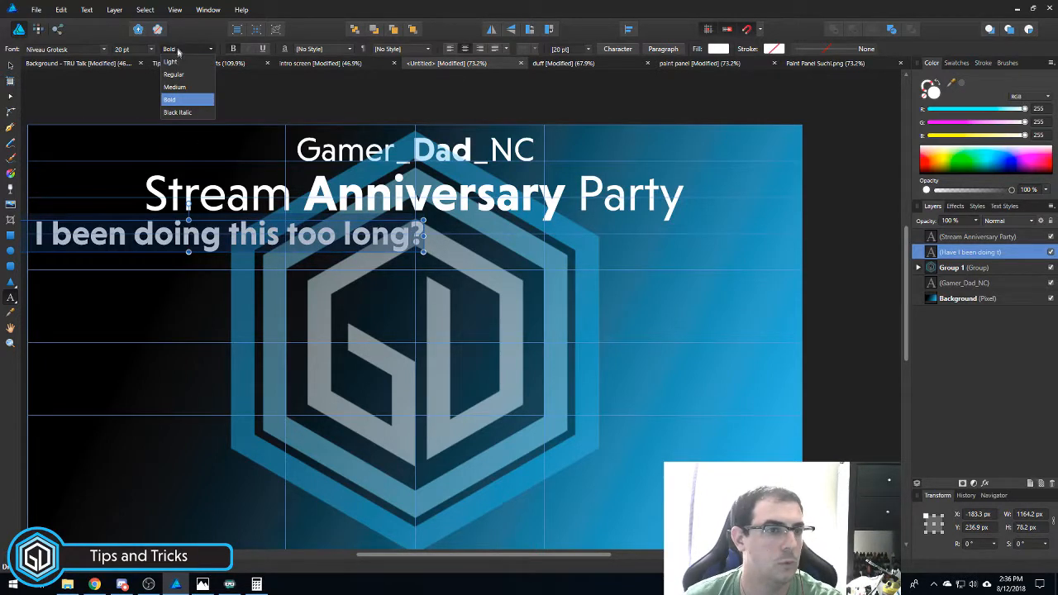
click(177, 71)
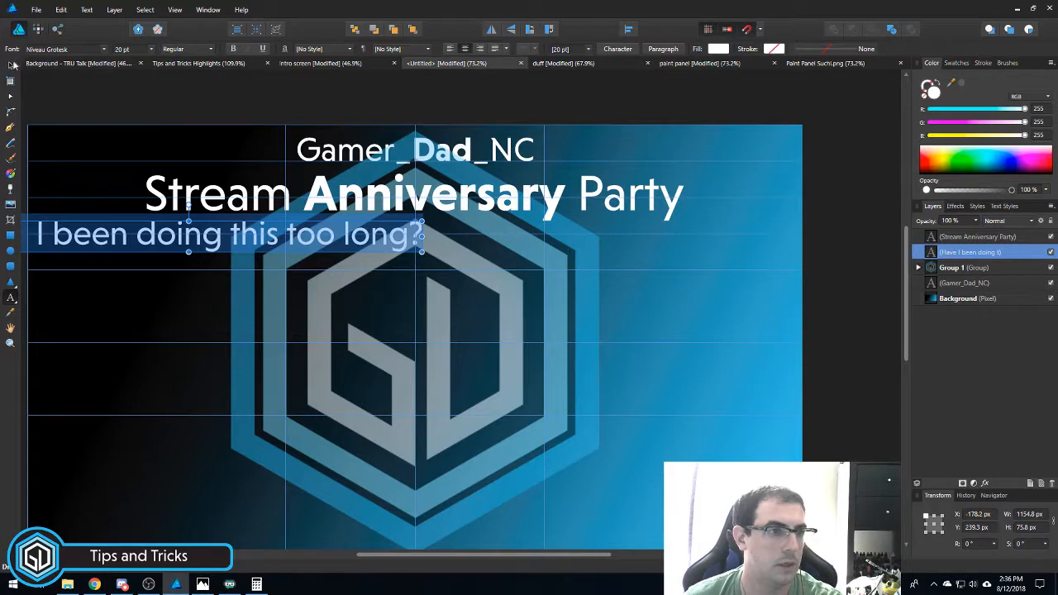
- Move the subtitle under the title and set it to 14 pt
click(13, 65)
drag(188, 248, 394, 243)
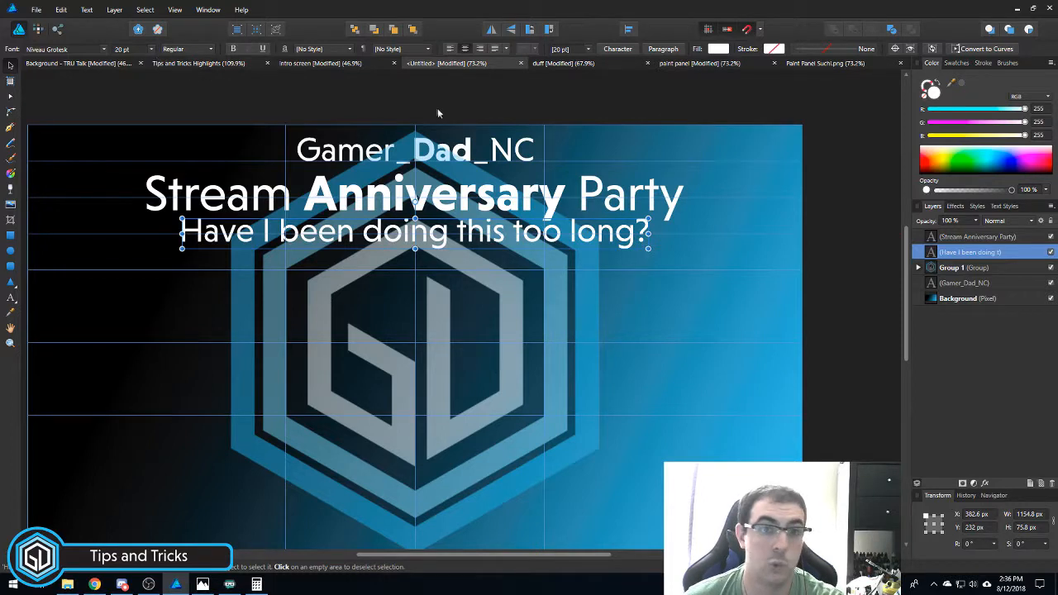
click(151, 50)
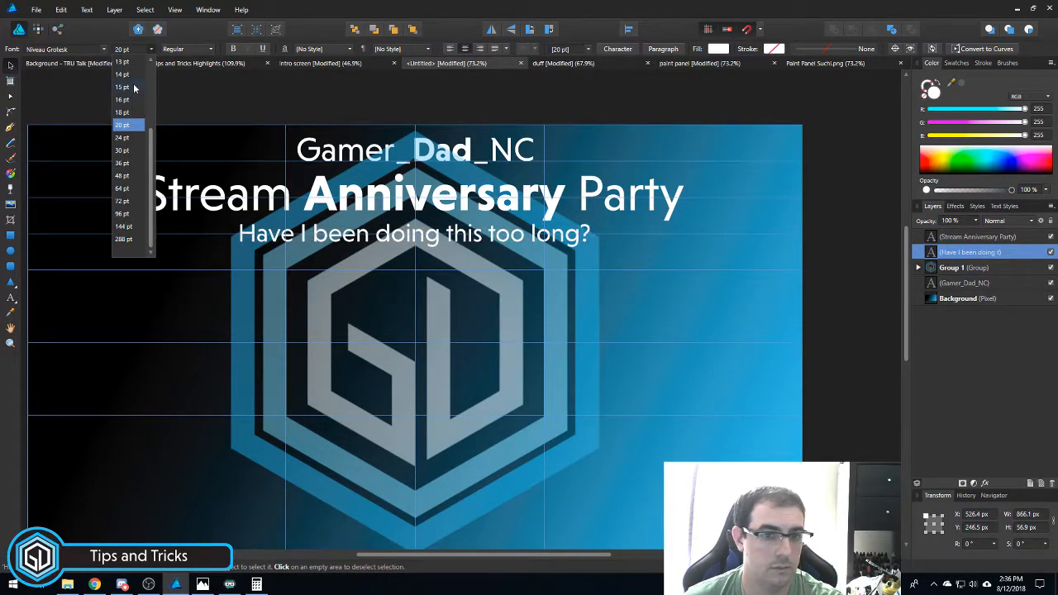
click(132, 74)
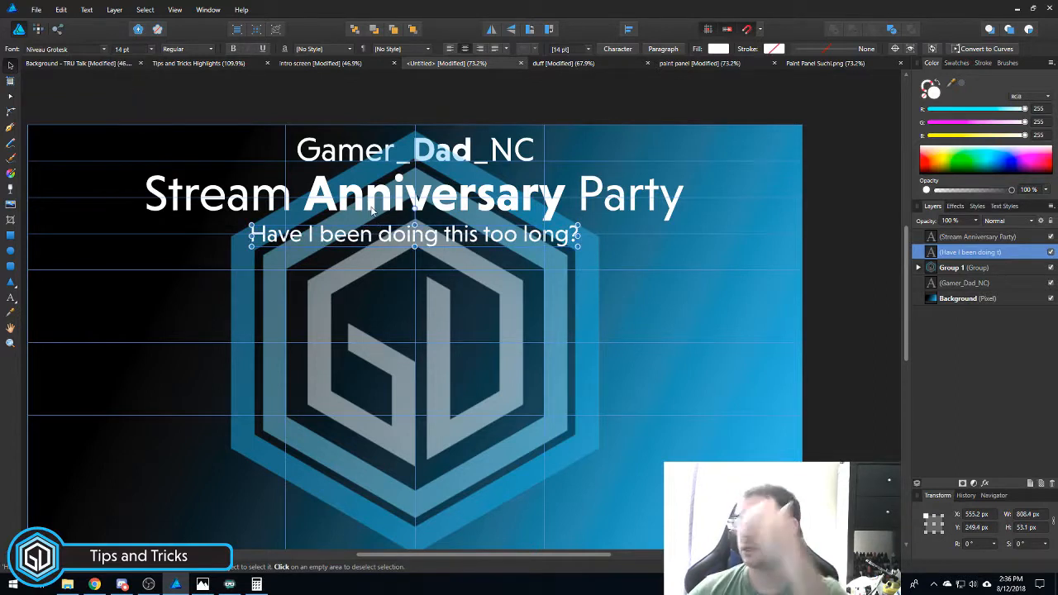
click(388, 96)
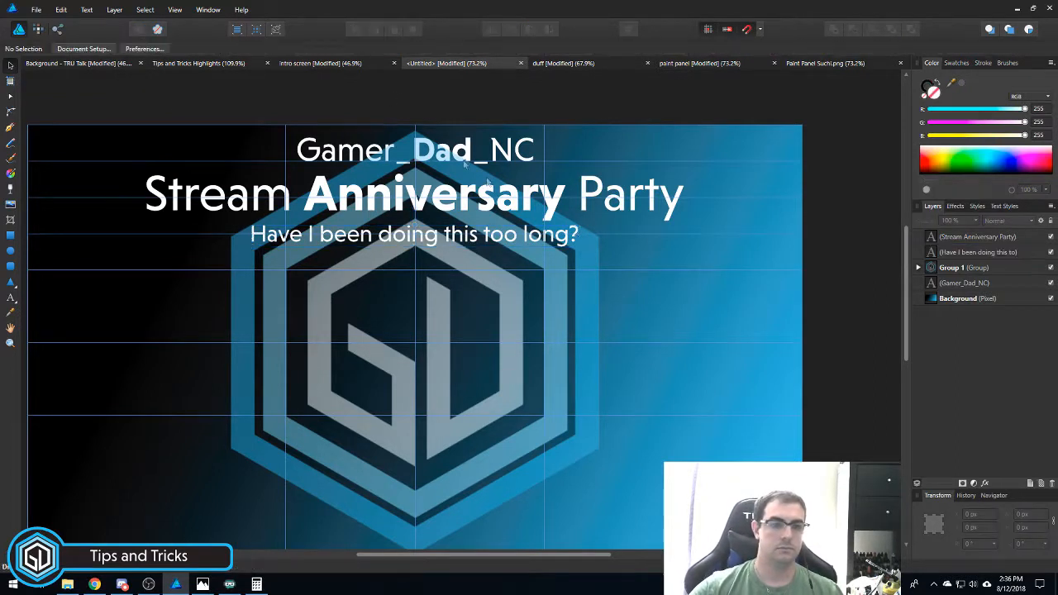
- Hide the canvas guides, then show them again
click(175, 10)
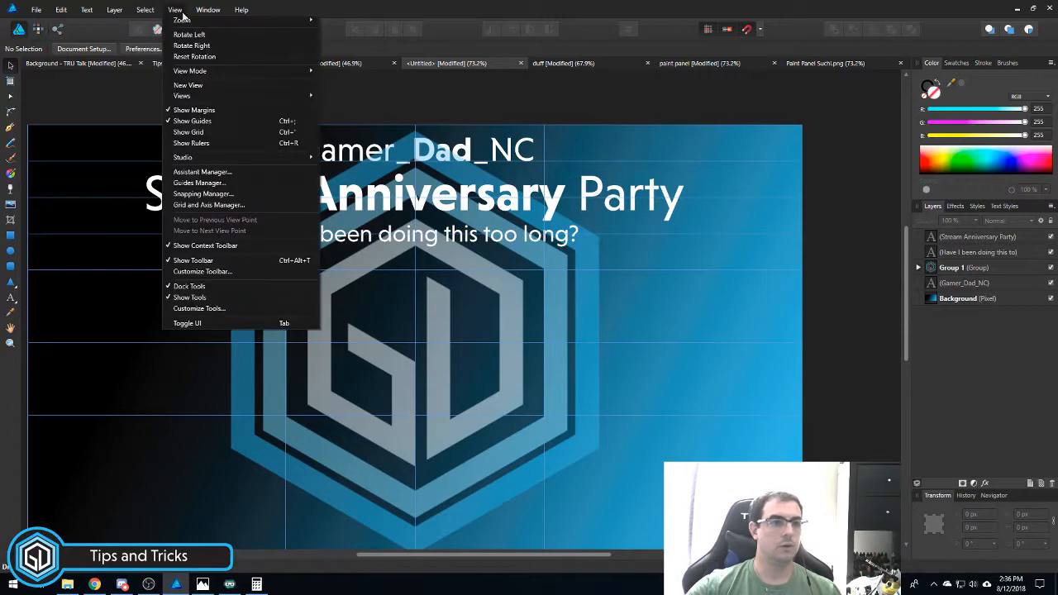
click(208, 121)
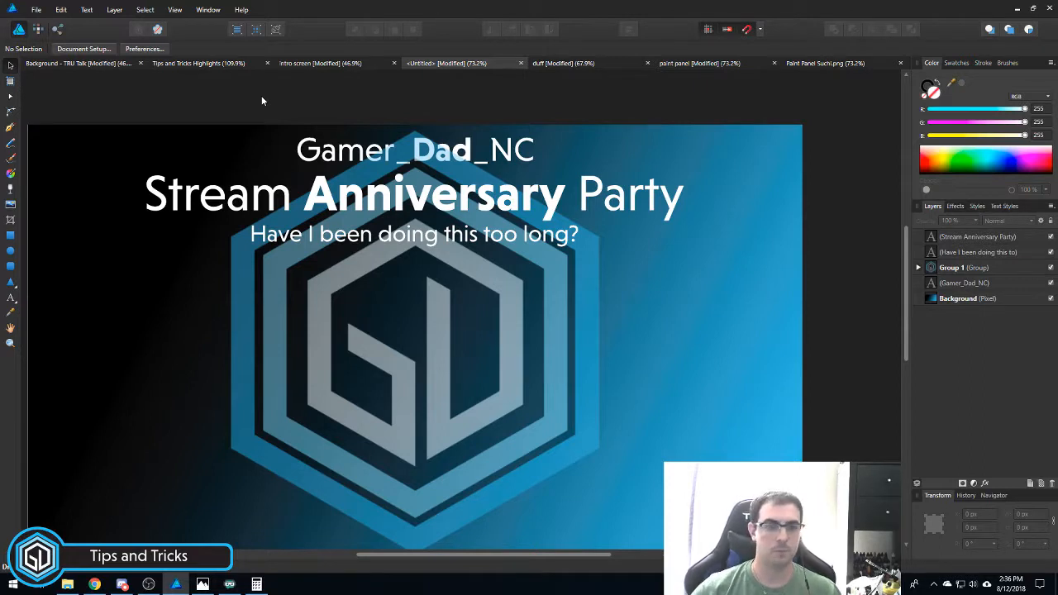
click(174, 9)
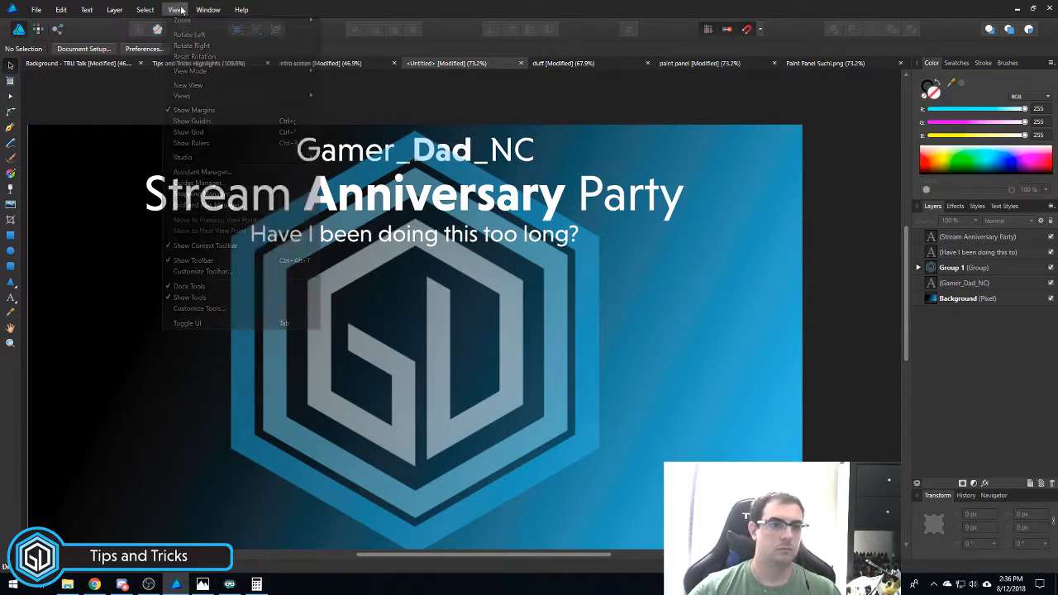
click(202, 134)
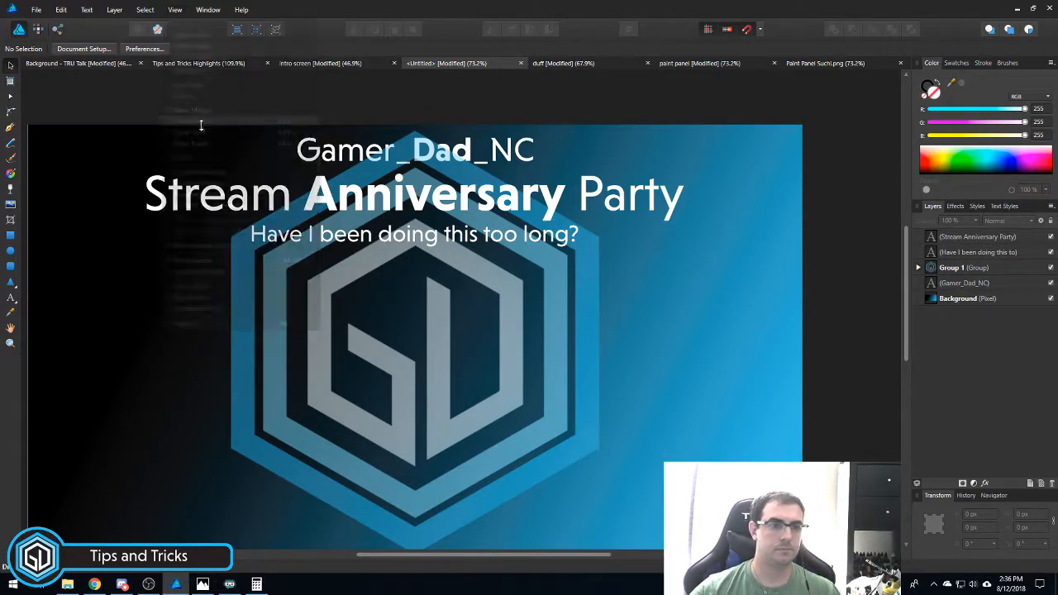
scroll(407, 302, down, 1)
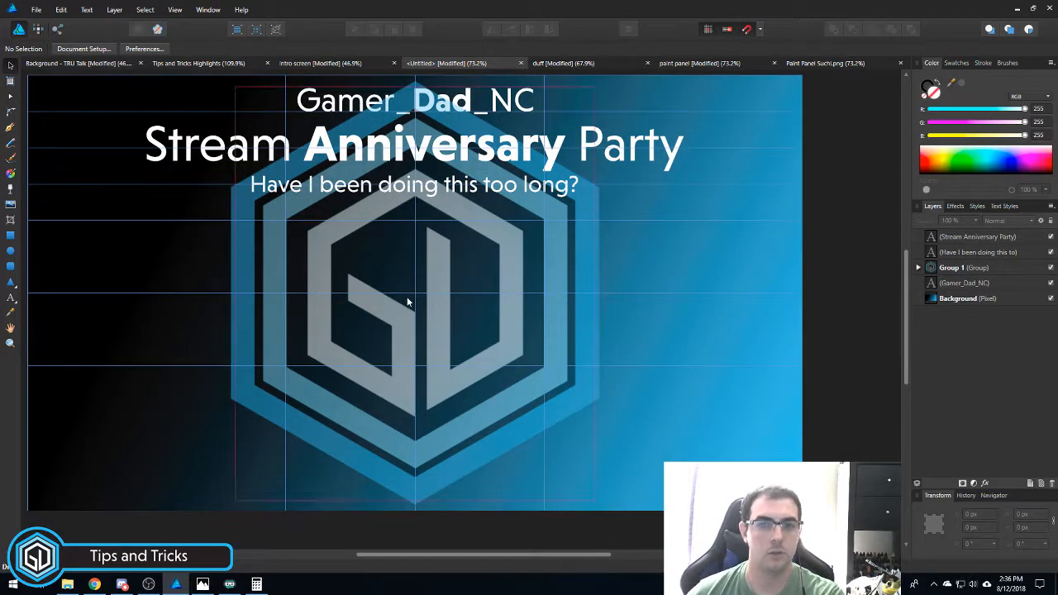
- Delete the 8%, 17% and 25% horizontal guides in the Guides Manager
click(172, 9)
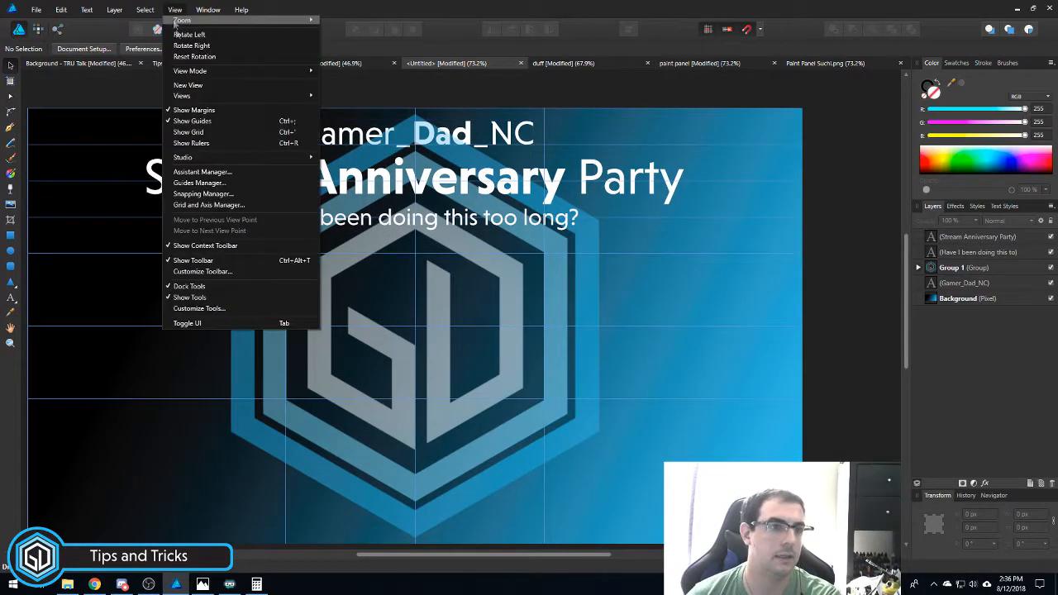
click(202, 183)
click(474, 242)
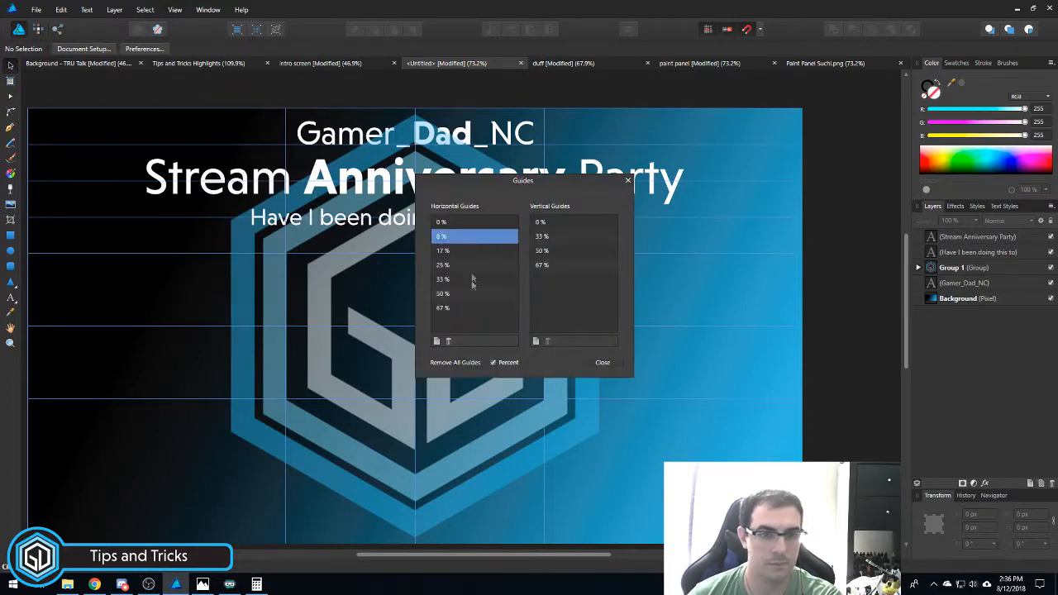
click(448, 340)
click(460, 239)
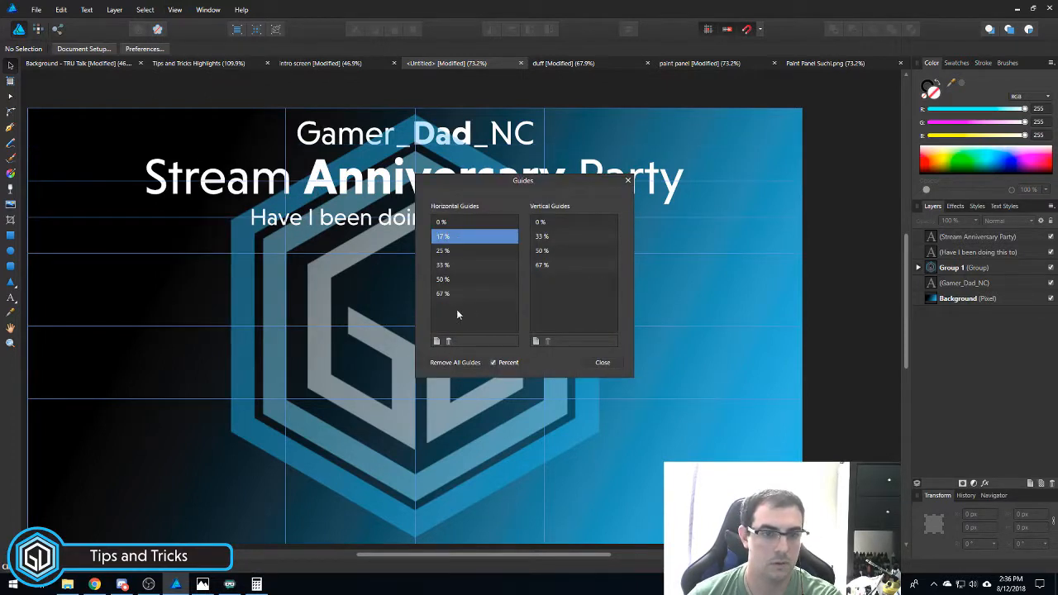
click(448, 340)
click(456, 238)
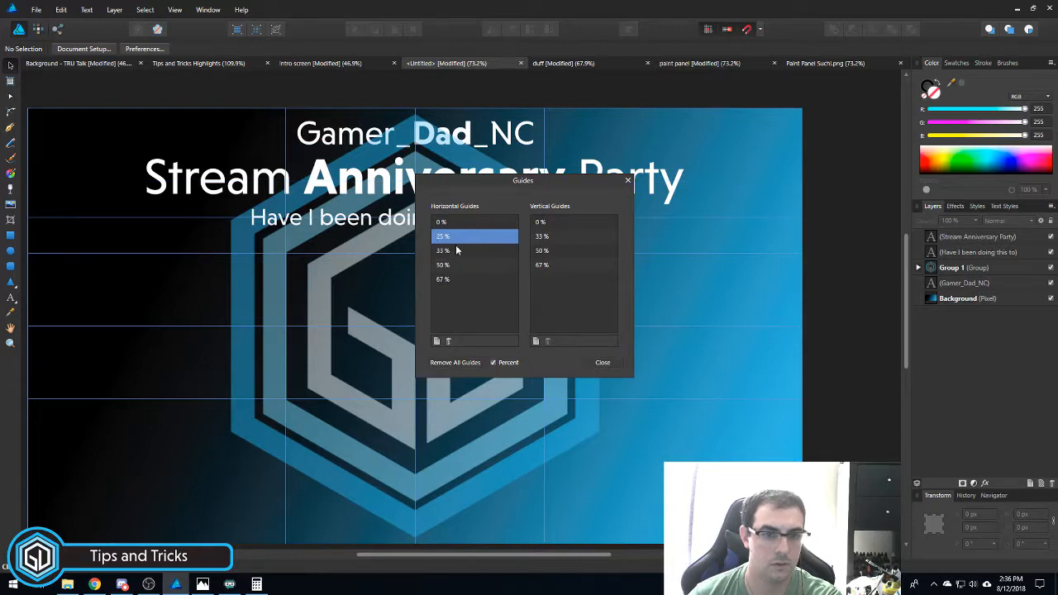
click(448, 340)
click(603, 363)
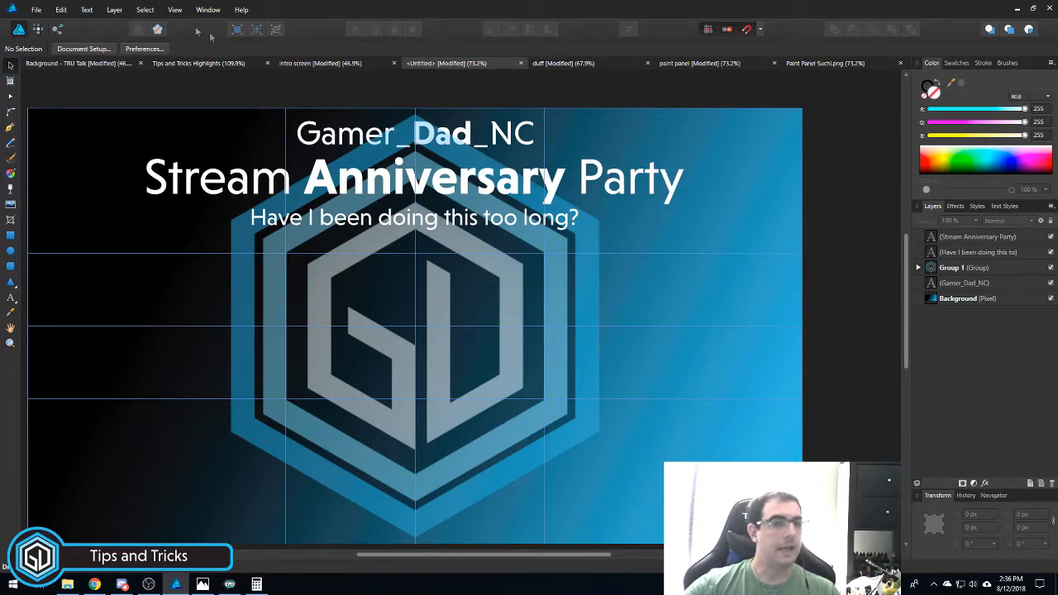
- Copy the Firefly spaceship layer from the intro screen document and return to the Untitled tab
click(329, 64)
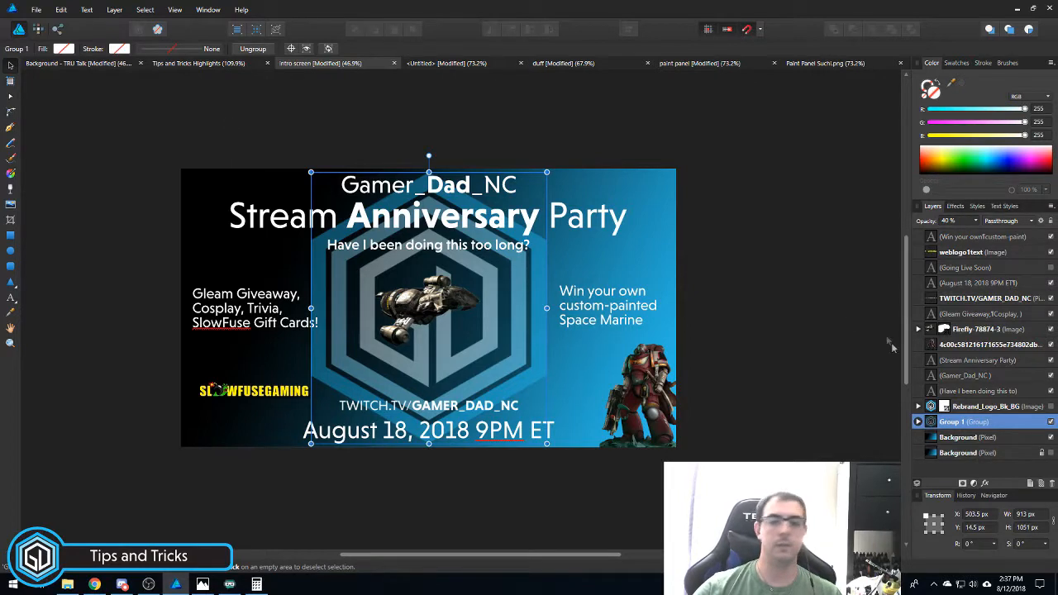
click(989, 331)
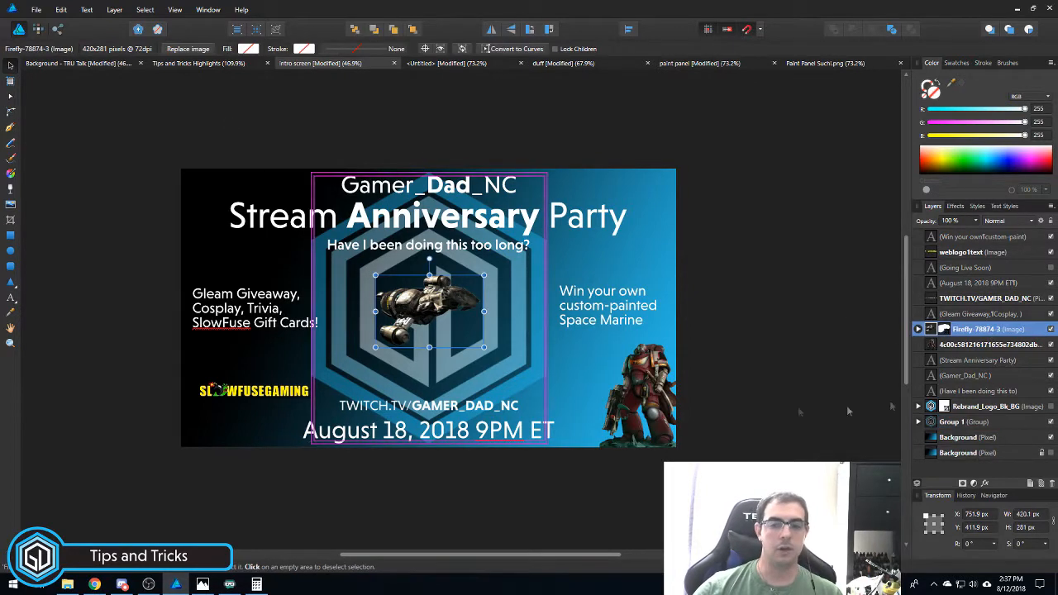
right_click(959, 329)
click(939, 356)
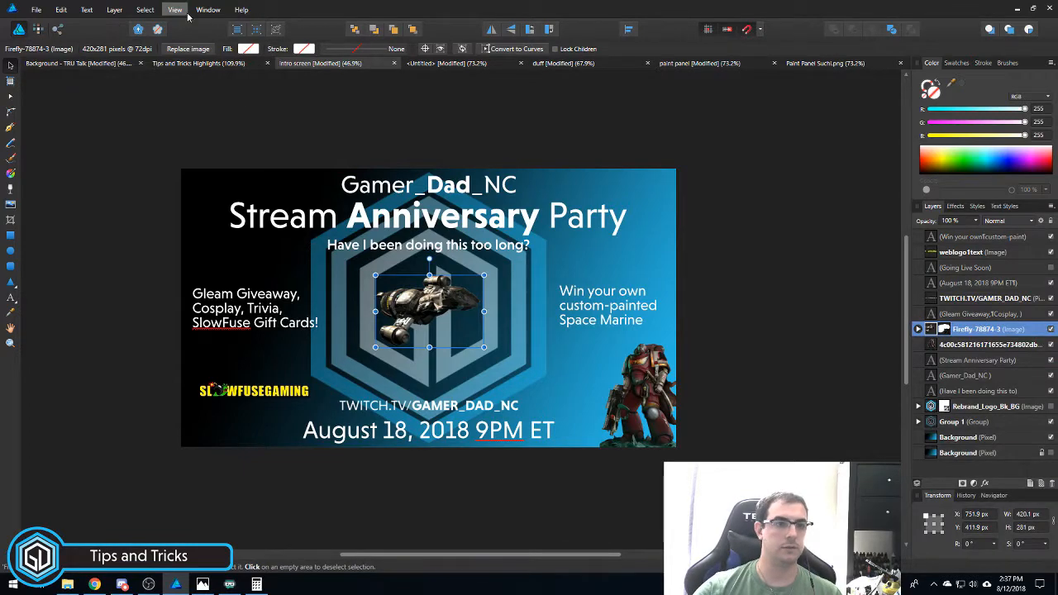
click(463, 64)
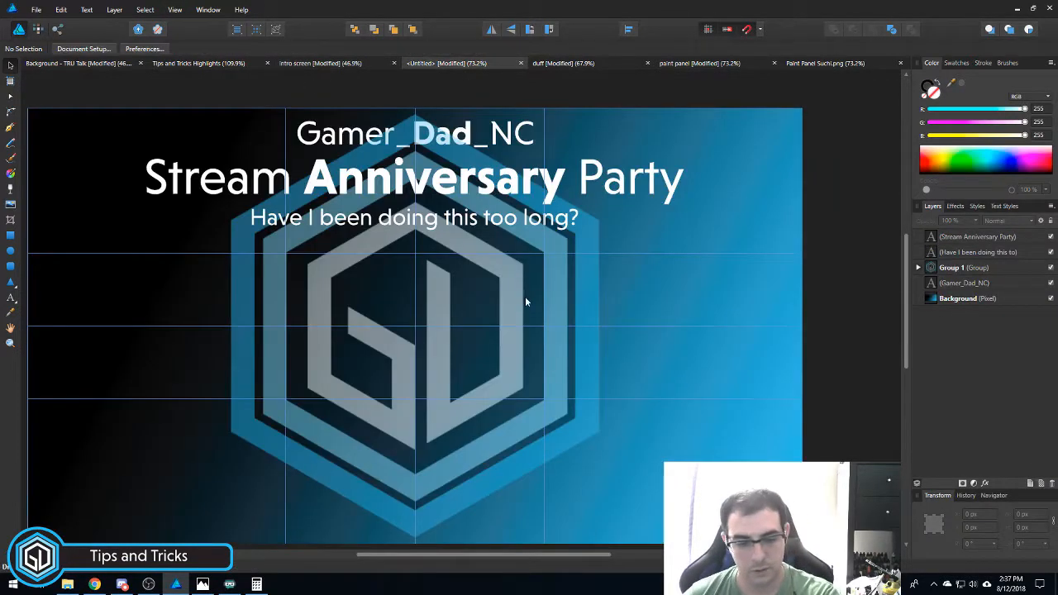
- Paste the Firefly spaceship and centre it over the GD hexagon logo using a centre anchor
key(ctrl+v)
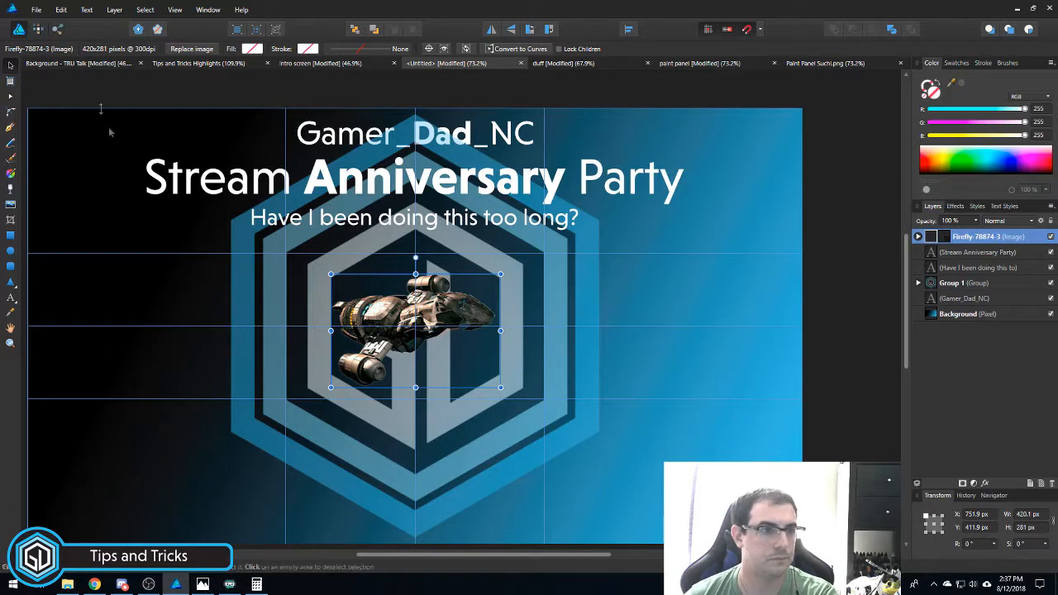
double_click(977, 236)
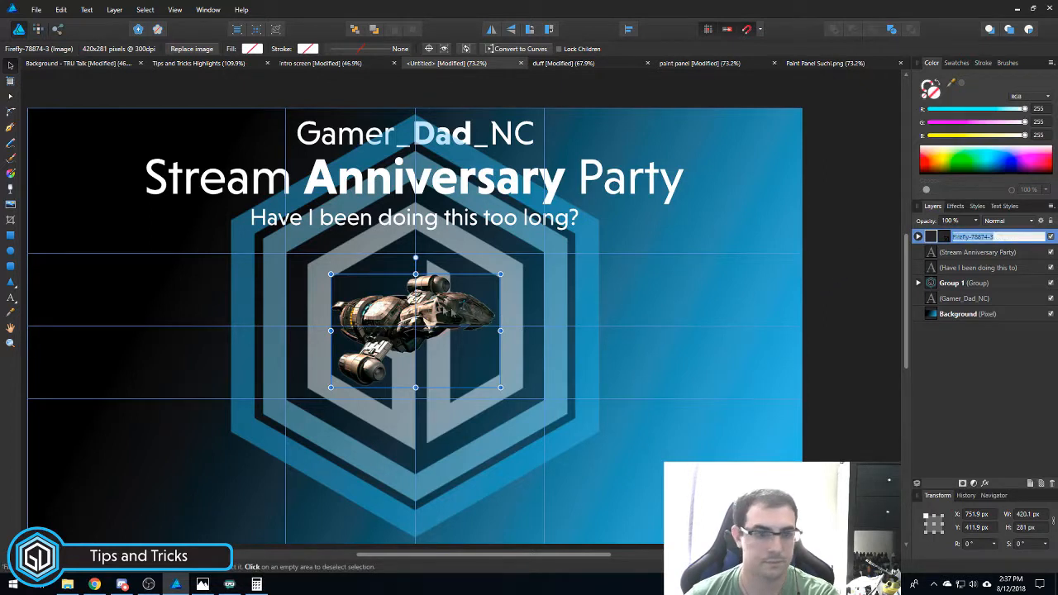
drag(390, 307, 432, 307)
scroll(390, 308, up, 5)
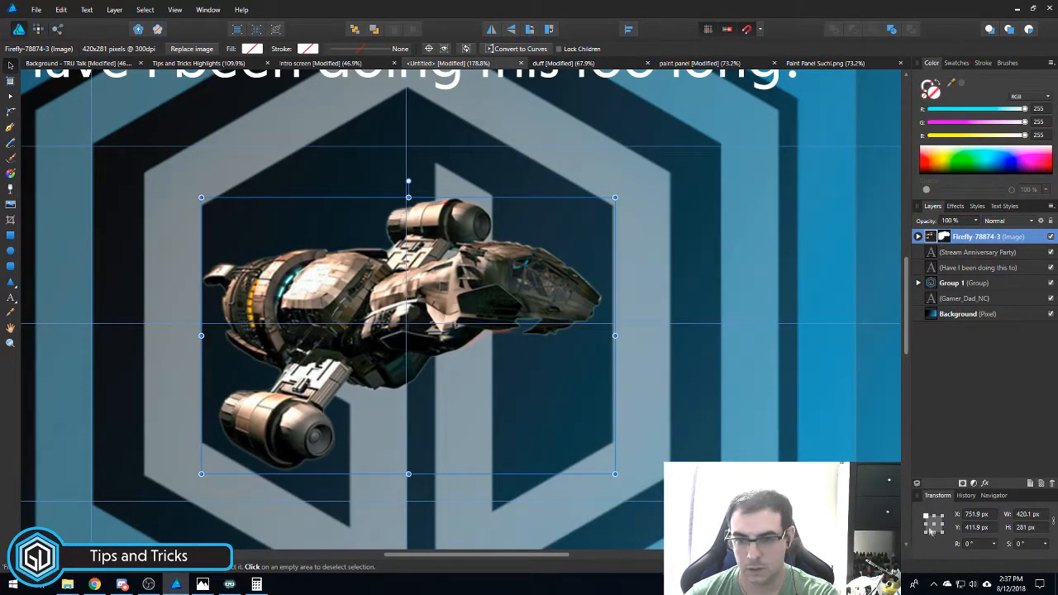
click(941, 533)
click(1027, 514)
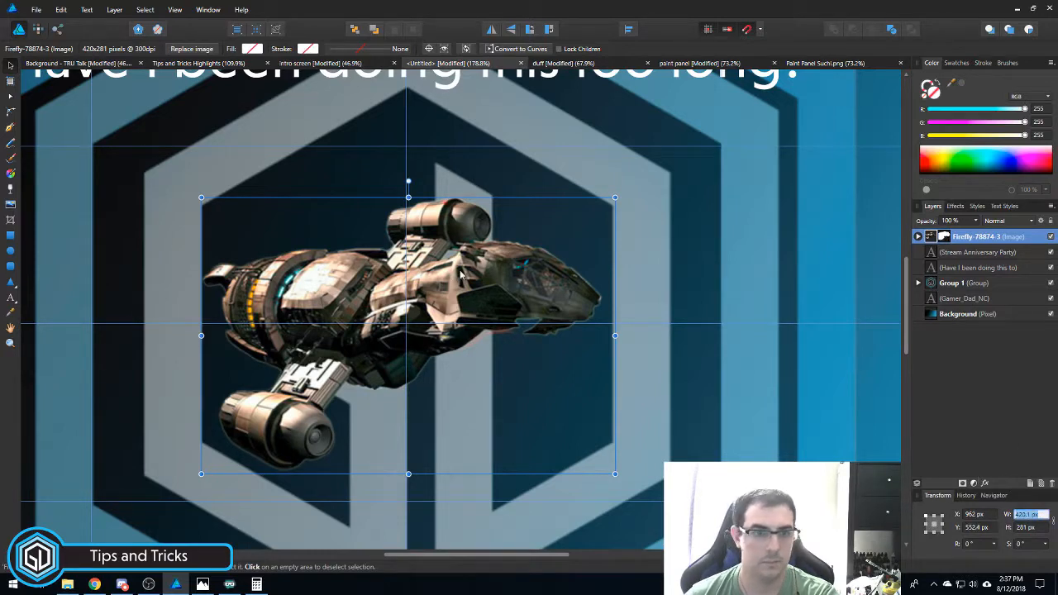
click(469, 276)
key(Left)
key(Left)
key(Left)
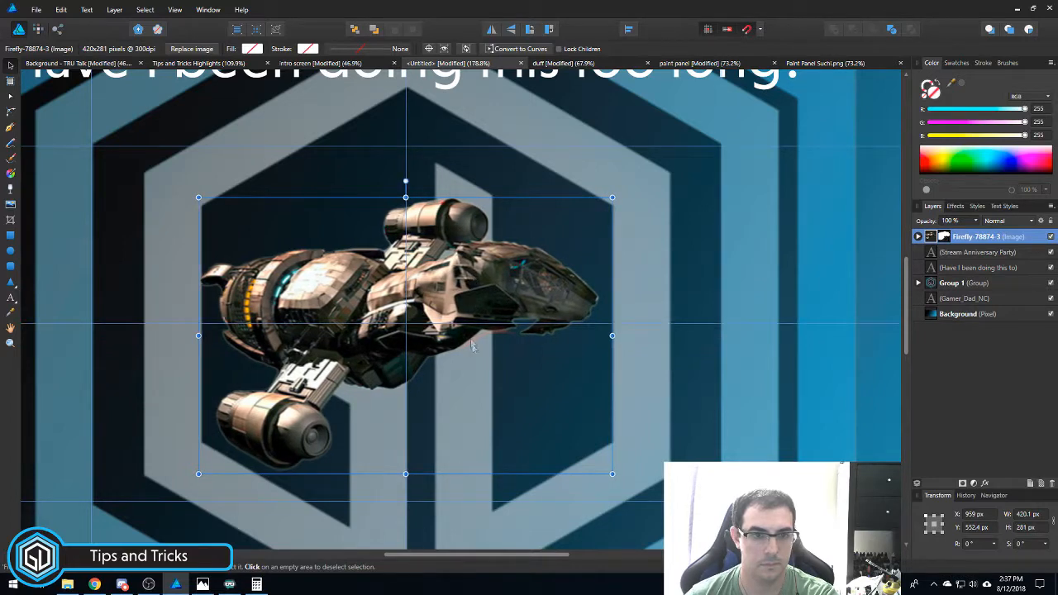
scroll(467, 365, down, 4)
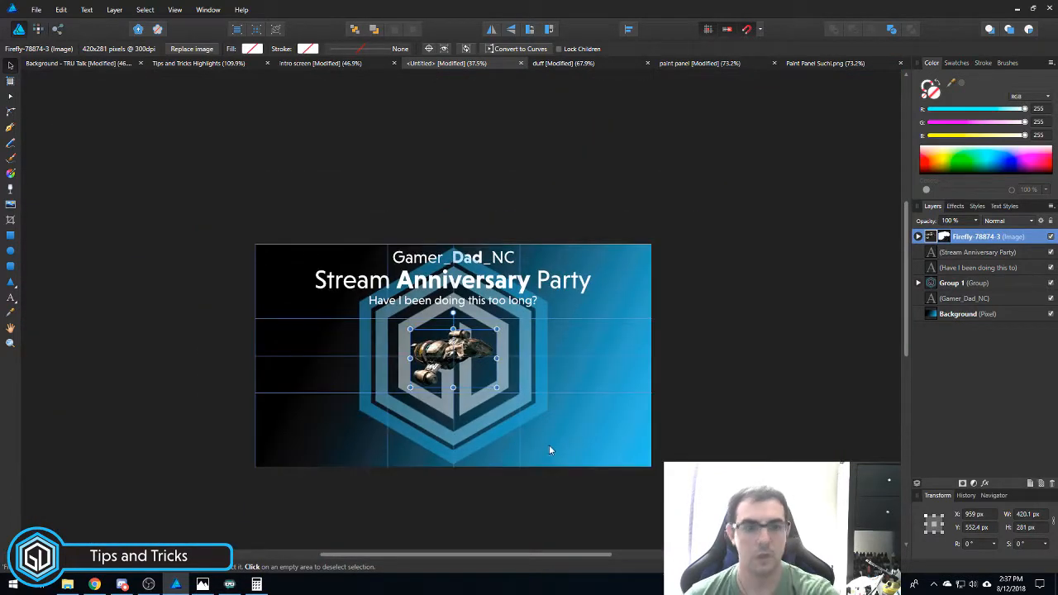
scroll(506, 392, up, 3)
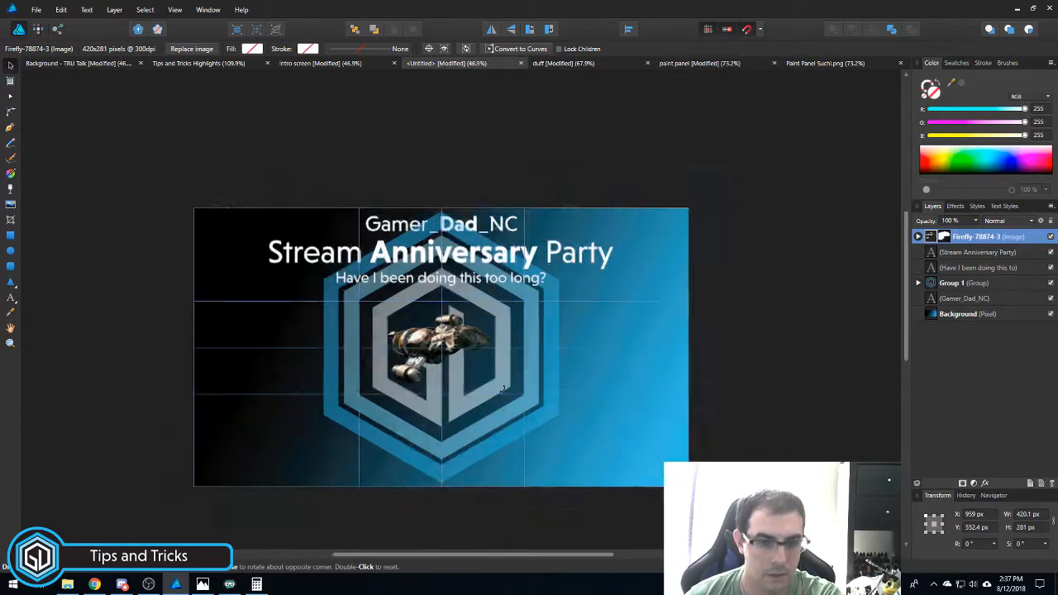
- Try enlarging and reshaping the spaceship, then undo the resize, leaving it at 420.1 x 281 px
drag(491, 272, 507, 260)
drag(508, 260, 521, 252)
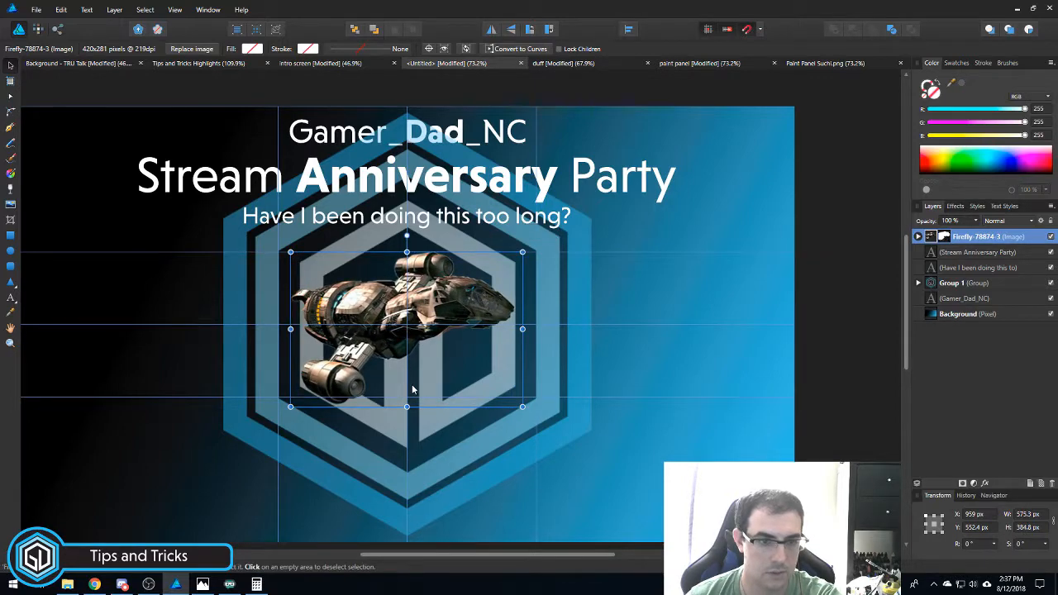
scroll(431, 346, up, 3)
drag(440, 276, 437, 267)
drag(610, 153, 597, 162)
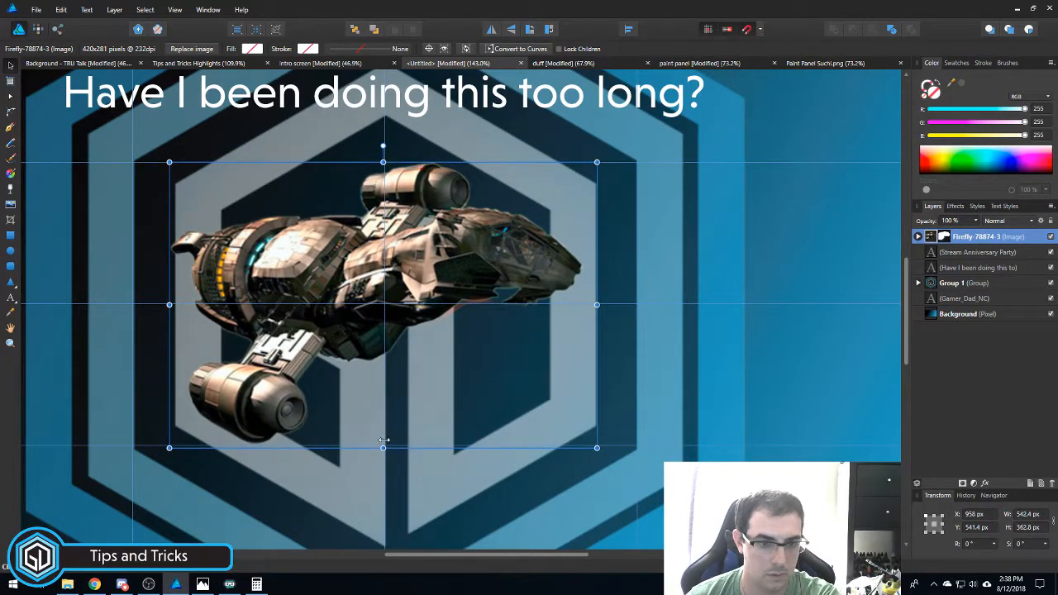
mouse_move(383, 447)
mouse_down()
mouse_move(397, 426)
mouse_move(396, 443)
mouse_up()
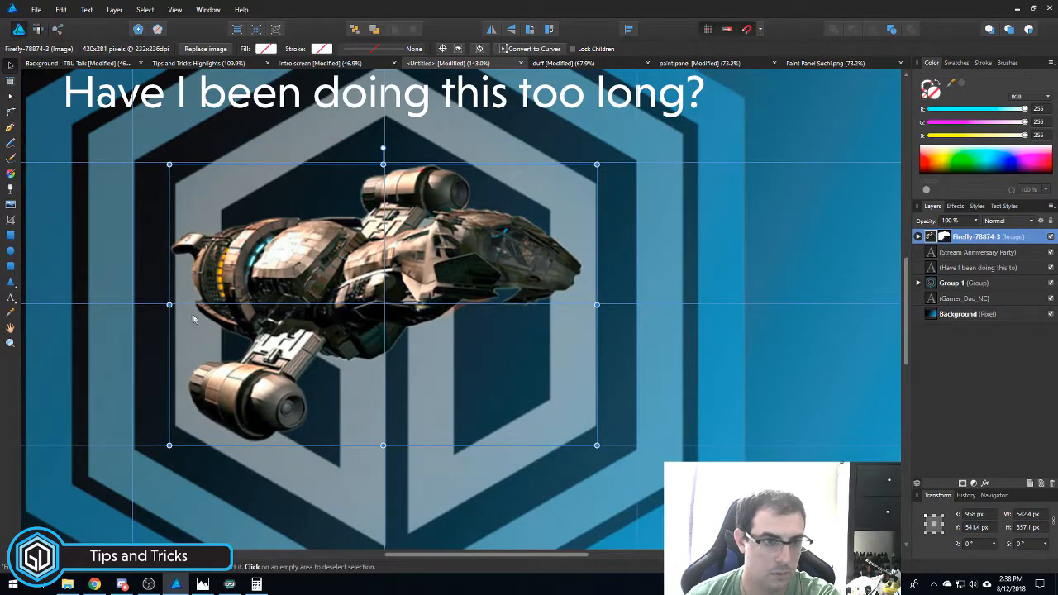
scroll(239, 324, down, 3)
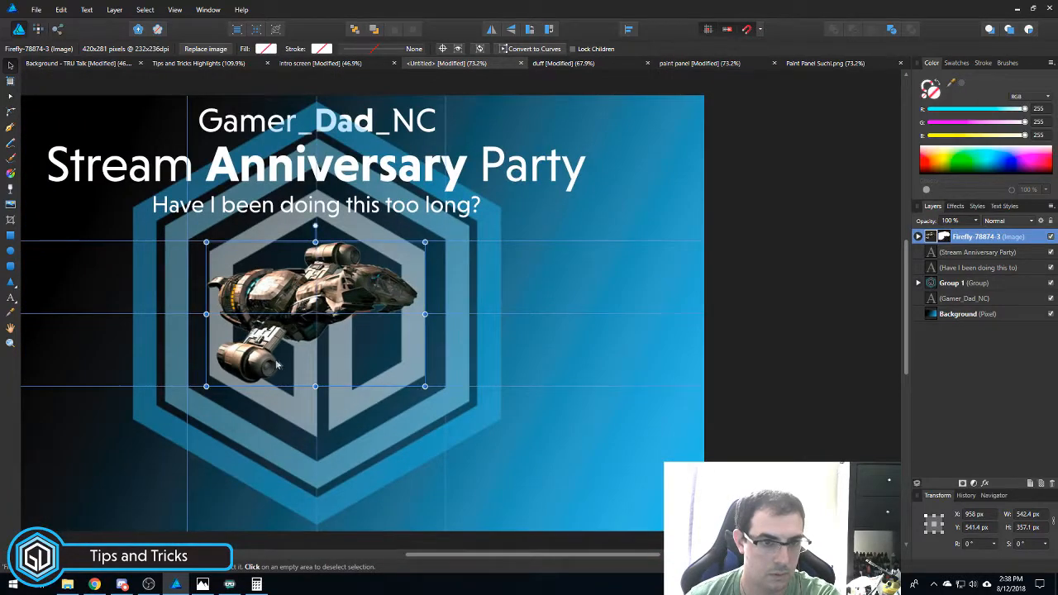
scroll(277, 364, down, 3)
scroll(457, 361, up, 2)
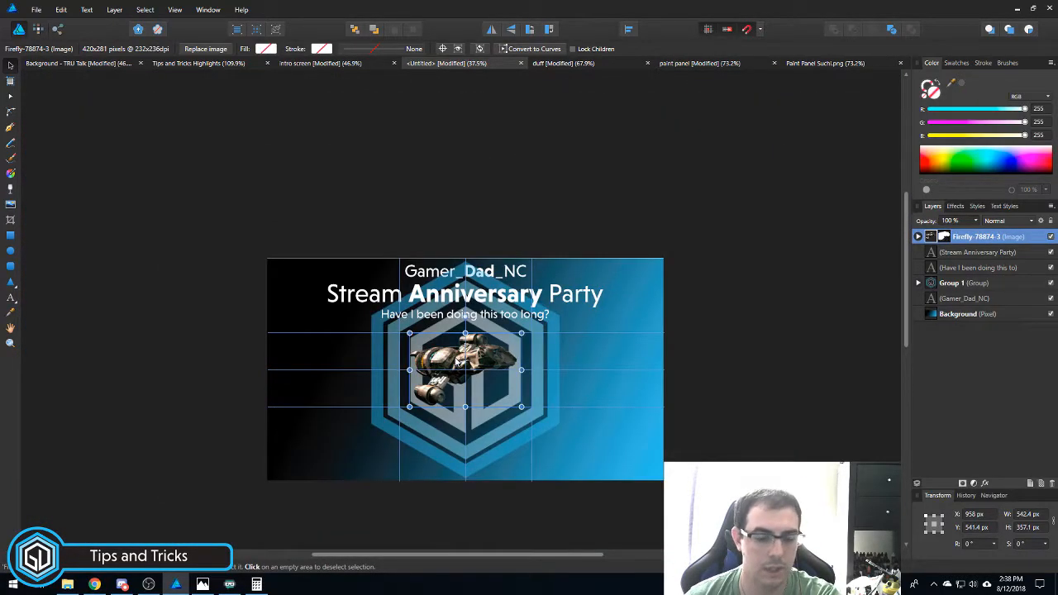
key(ctrl+z)
key(ctrl+z)
key(ctrl+z)
key(ctrl+z)
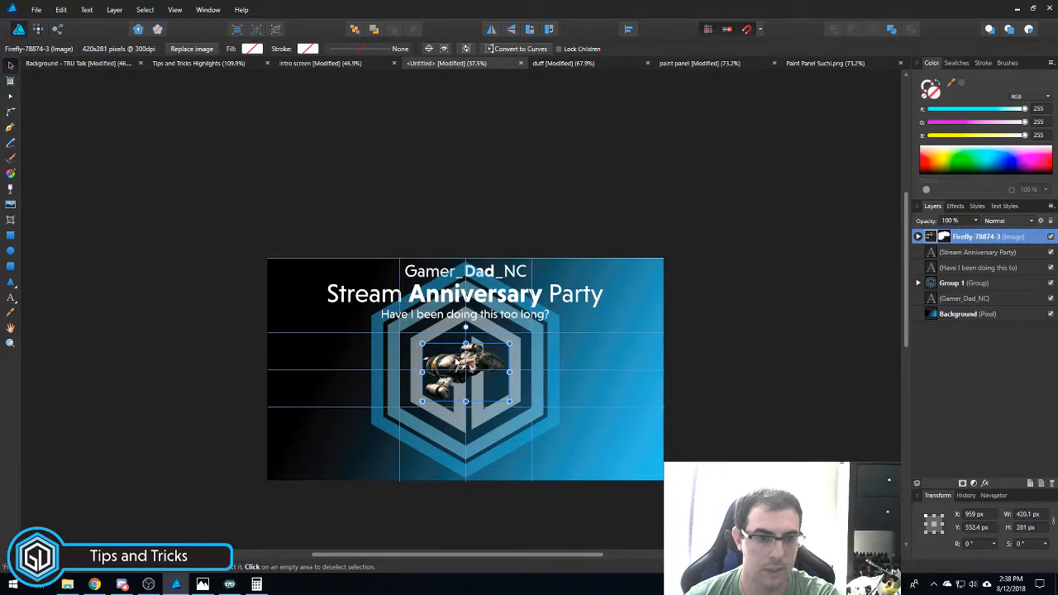
scroll(459, 363, up, 3)
scroll(467, 372, down, 1)
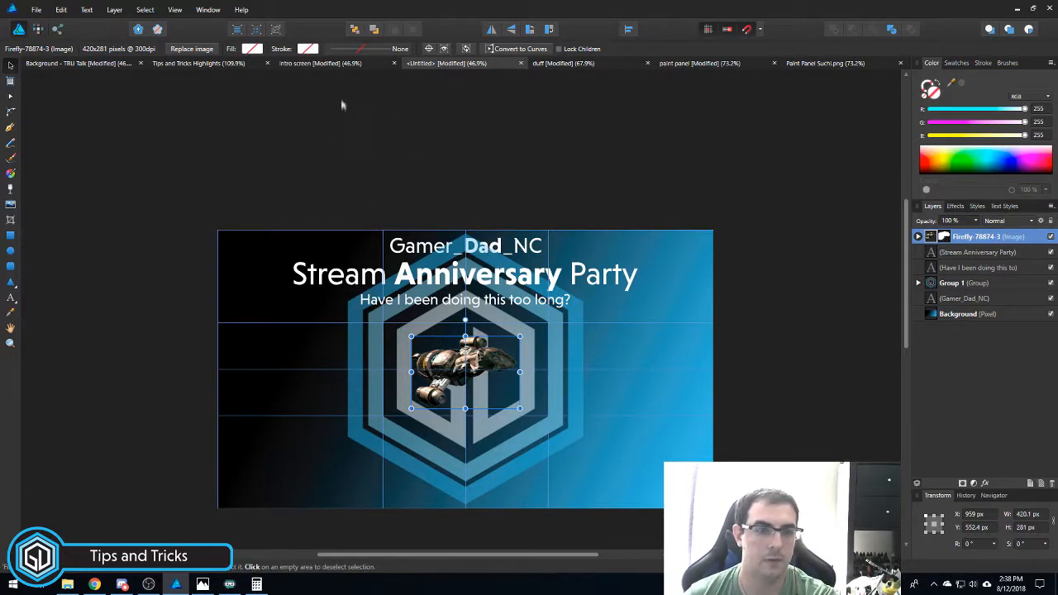
- Copy the 'August 18, 2018 9PM ET' date layer from the intro screen and paste it into the poster
click(327, 64)
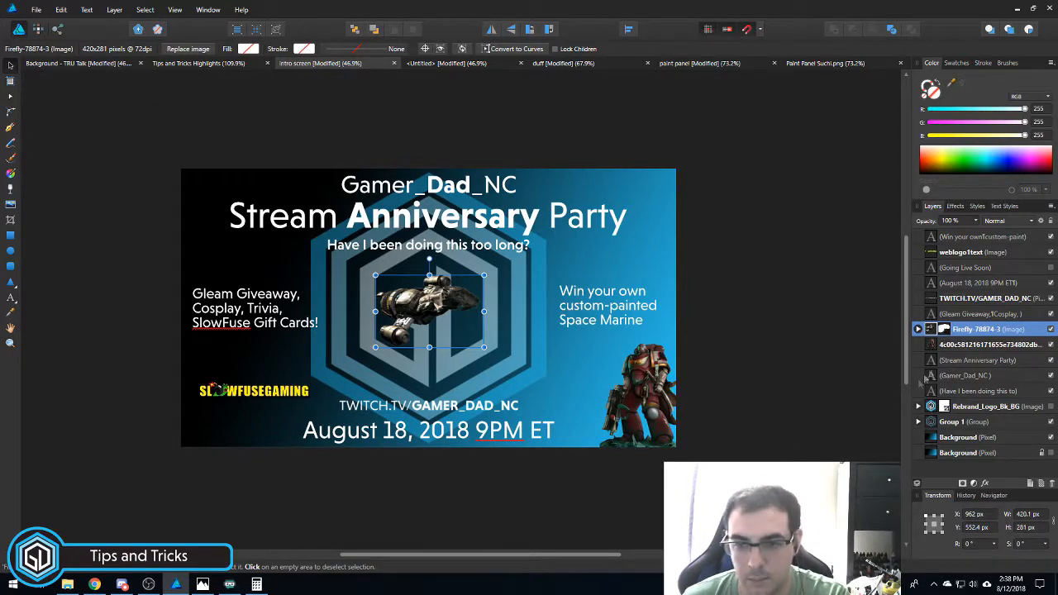
click(979, 378)
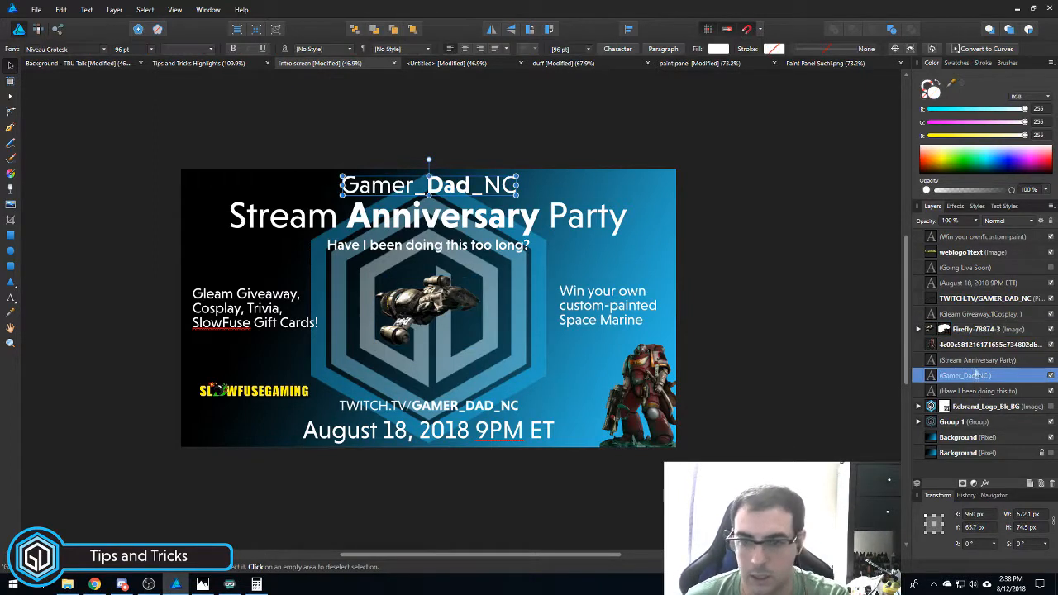
click(977, 362)
click(977, 393)
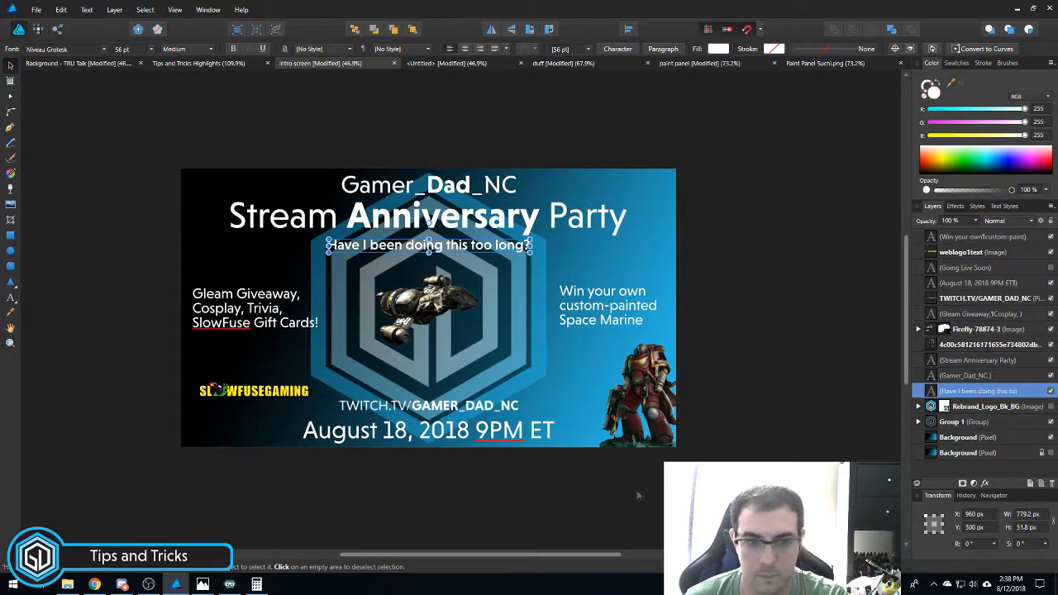
click(481, 435)
right_click(976, 282)
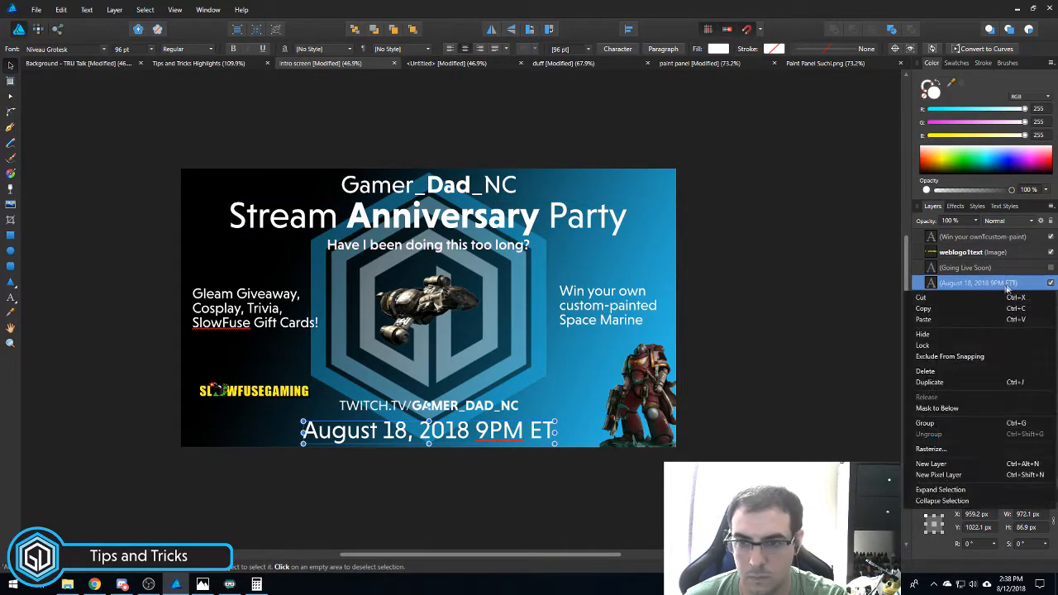
click(973, 305)
click(451, 63)
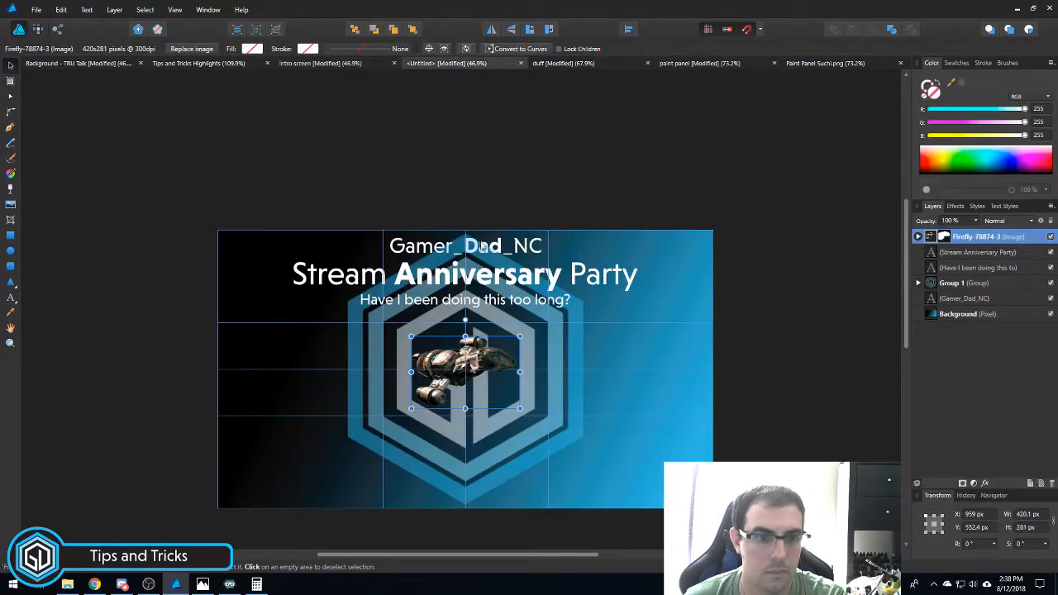
text(August 18, 2018 9PM ET)
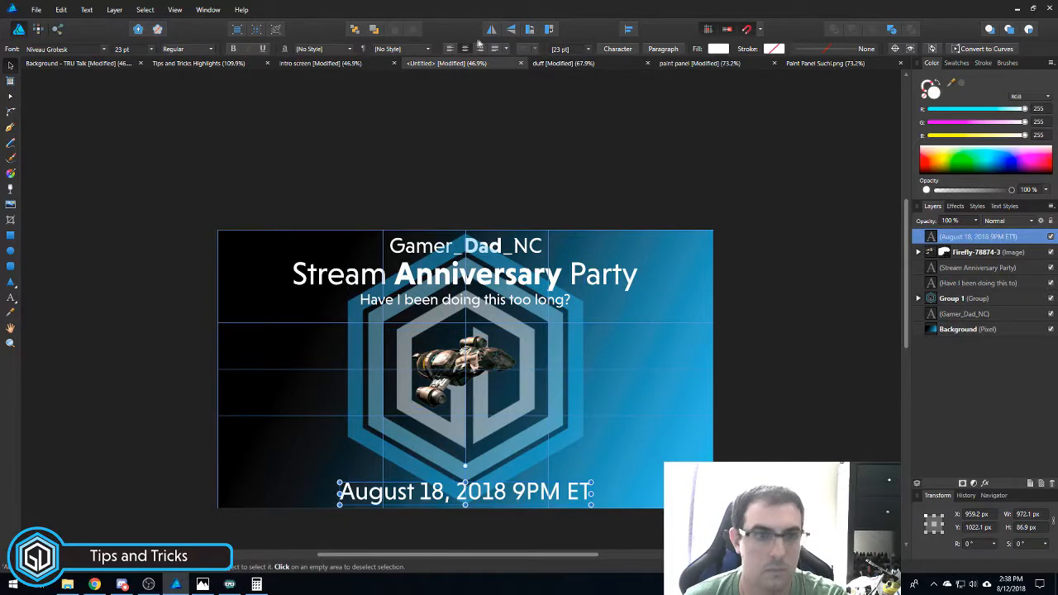
- Copy the TWITCH.TV/GAMER_DAD_NC URL layer from the intro screen and paste it into the poster
click(320, 63)
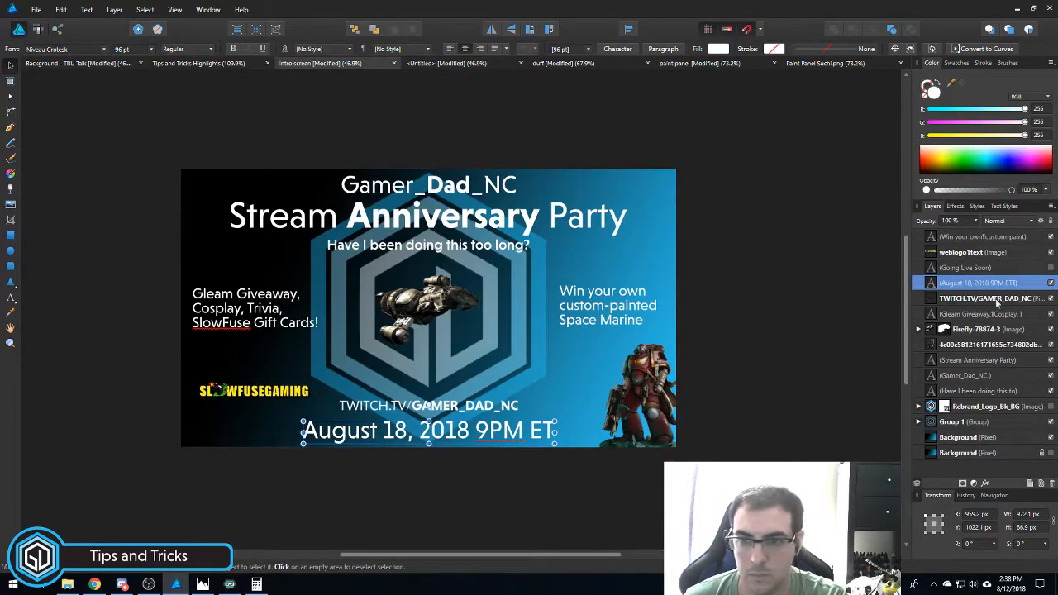
click(977, 299)
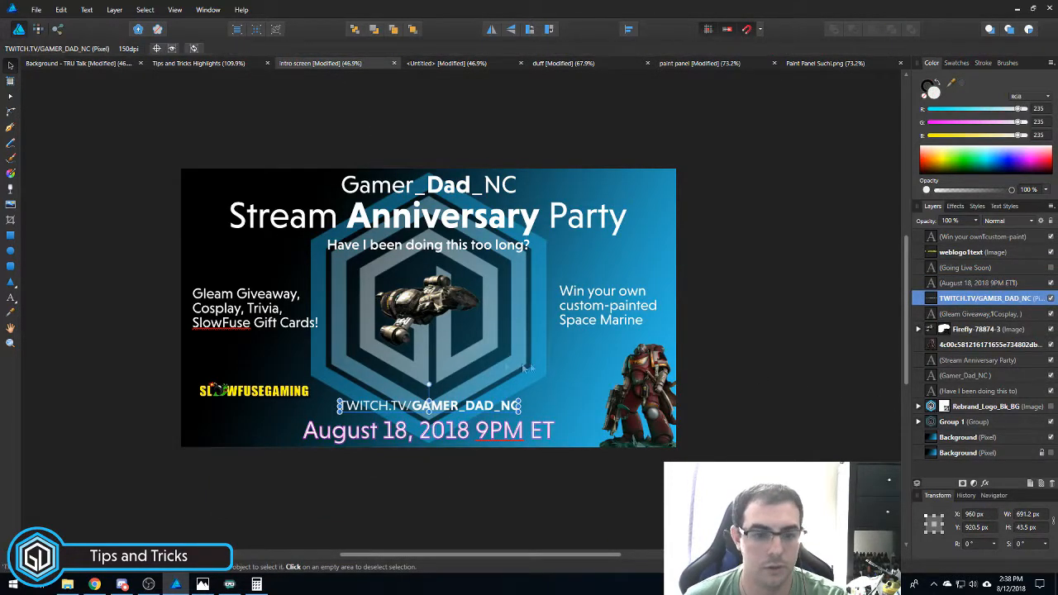
right_click(969, 300)
click(969, 330)
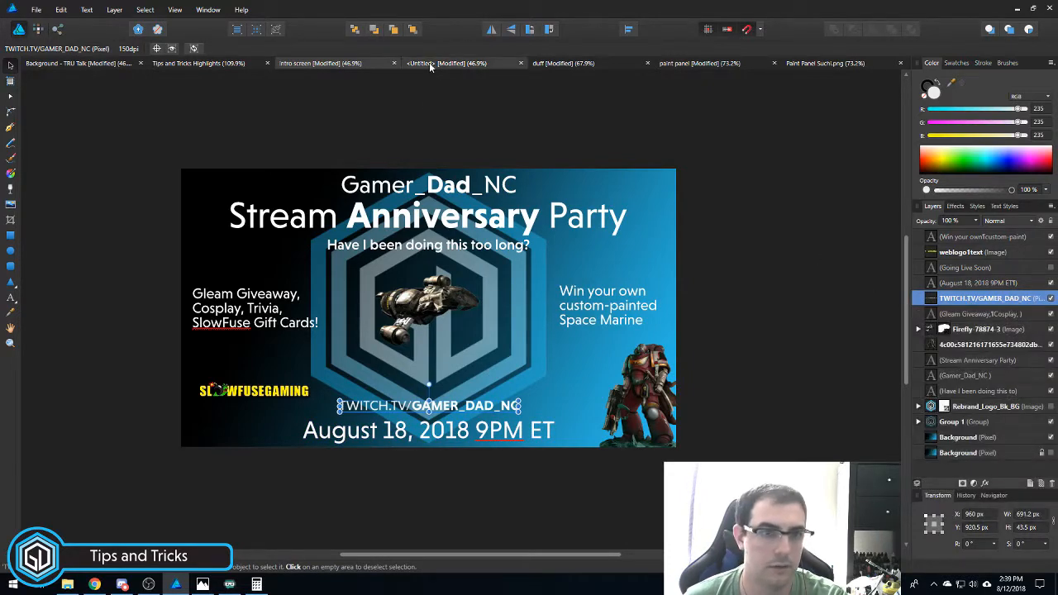
click(433, 64)
key(ctrl+v)
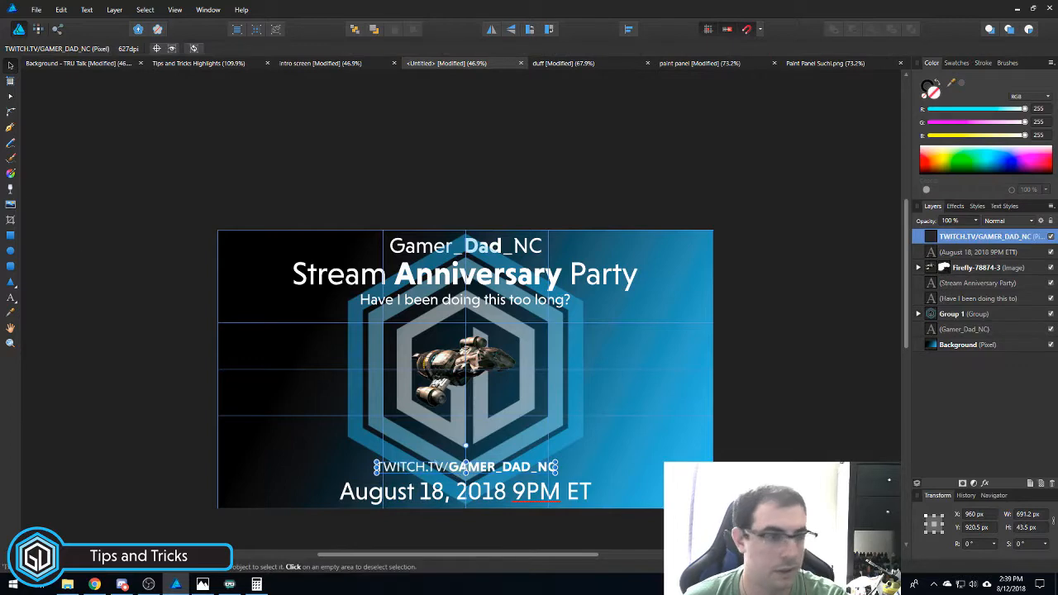
scroll(494, 518, up, 4)
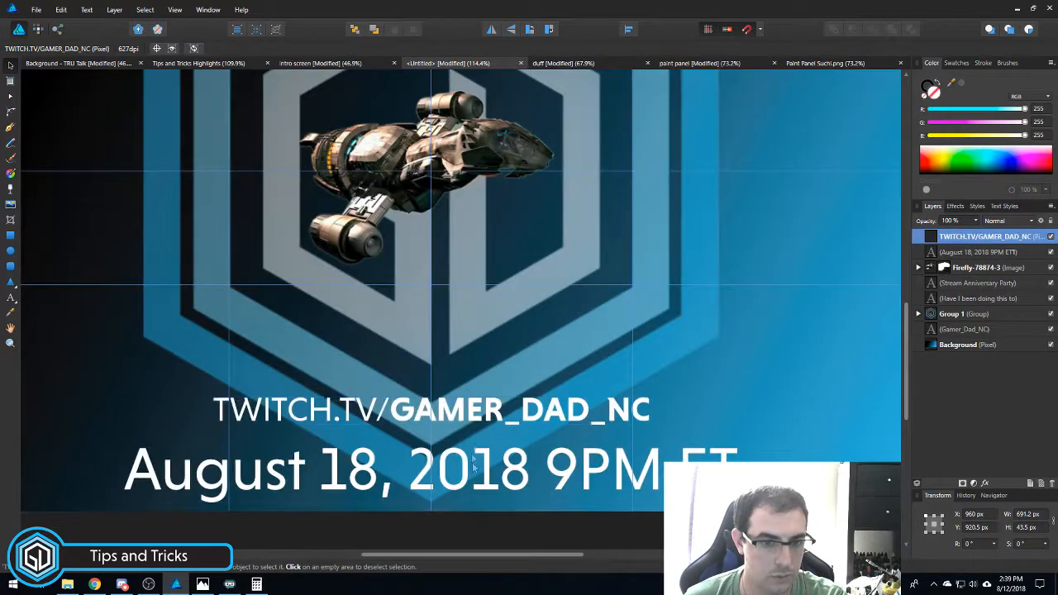
- Add a 75% horizontal guide in the Guides Manager, joining the 0, 33, 50 and 67% guides
scroll(467, 429, down, 4)
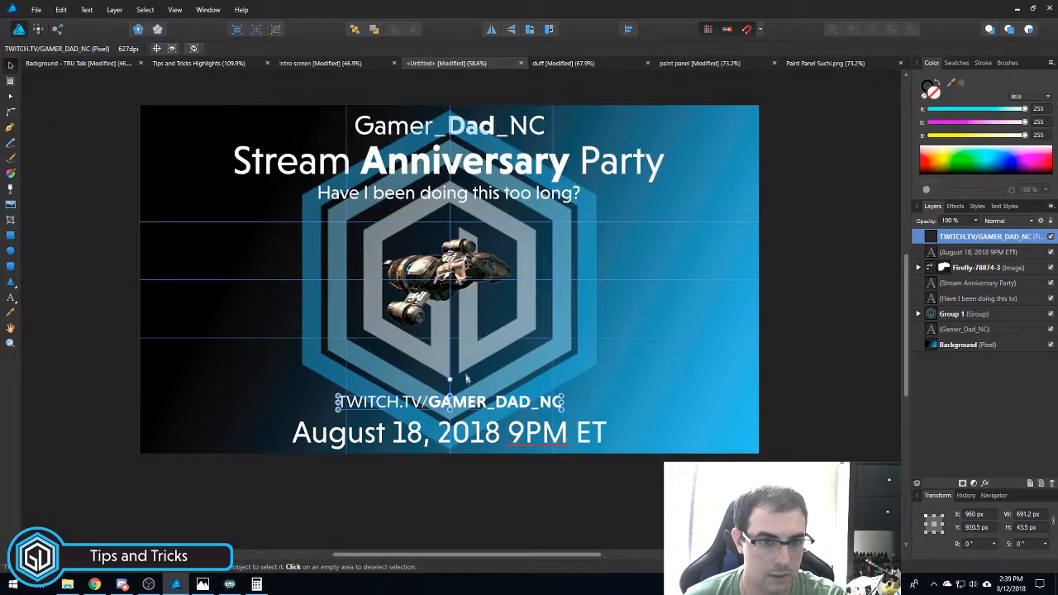
scroll(465, 376, up, 1)
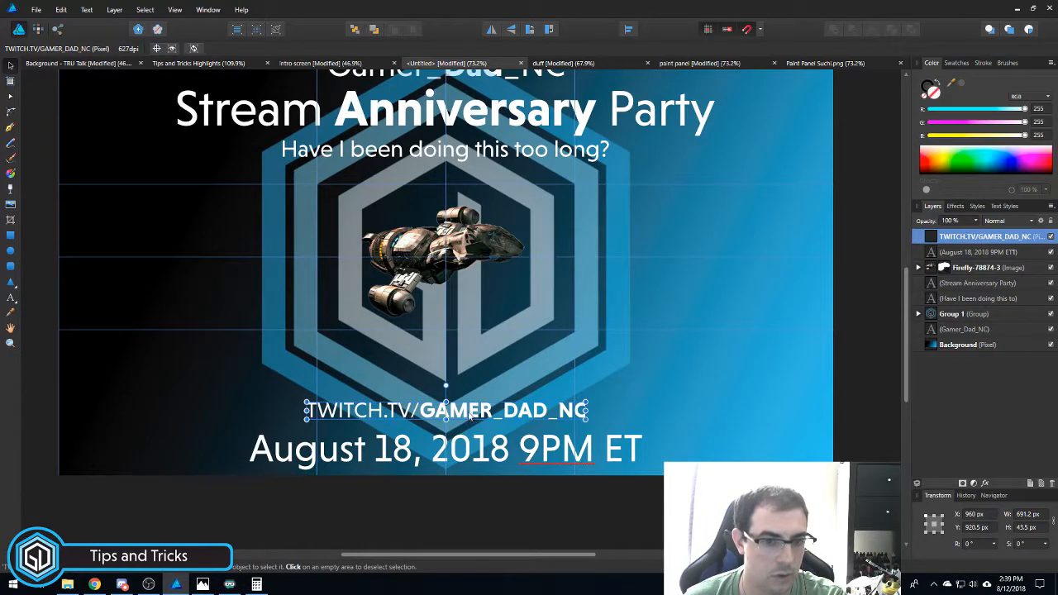
click(175, 10)
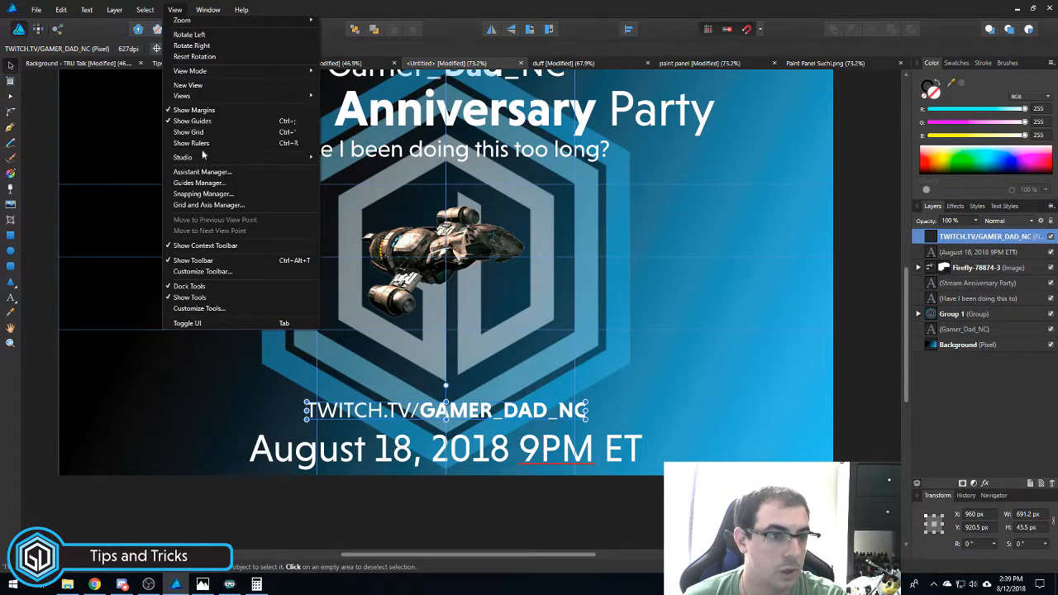
click(204, 184)
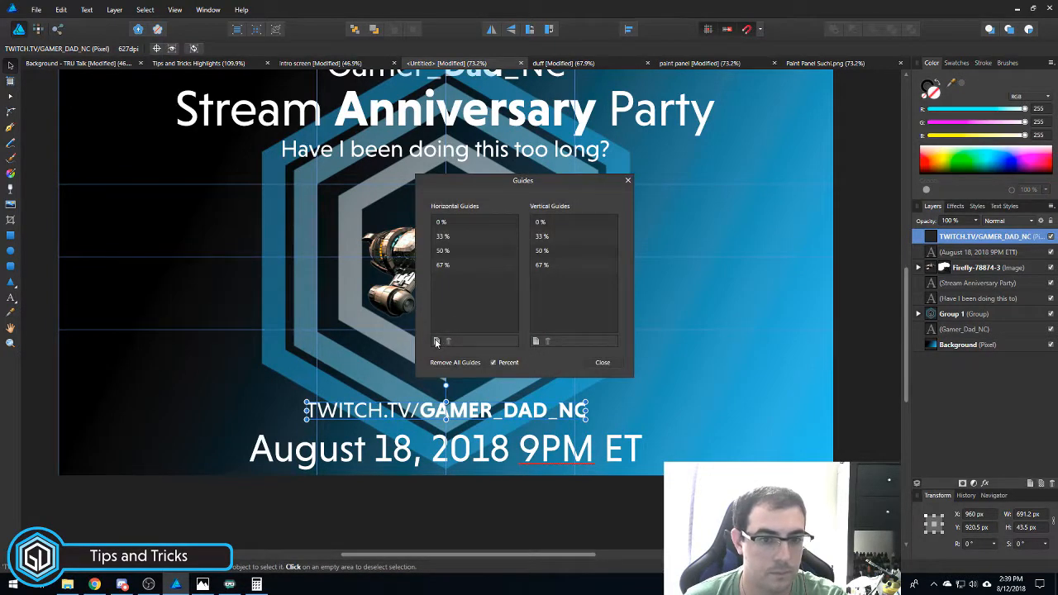
click(437, 341)
double_click(440, 265)
text(75)
key(Return)
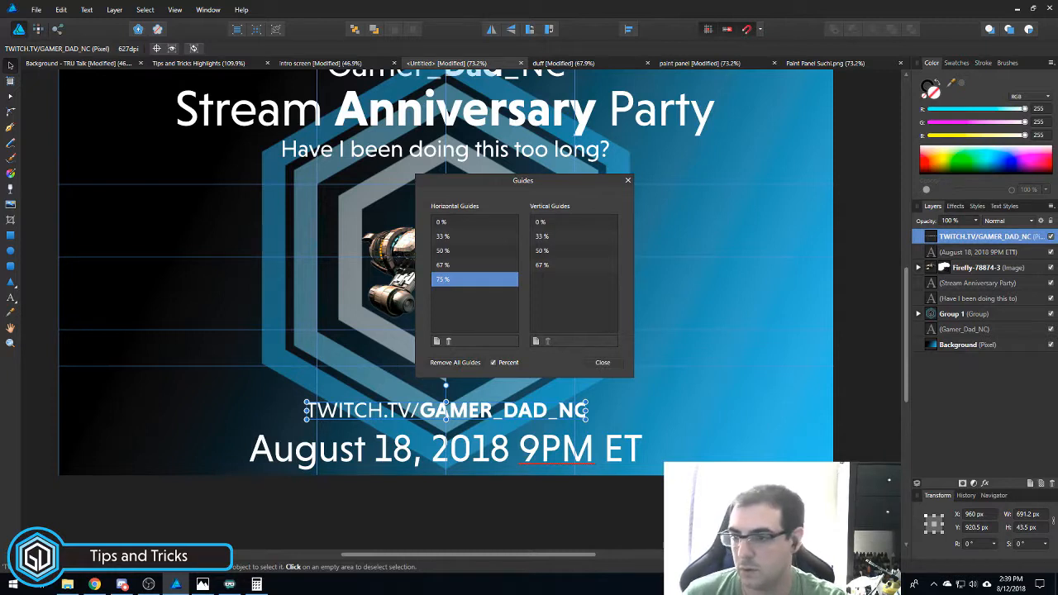
key(alt+Tab)
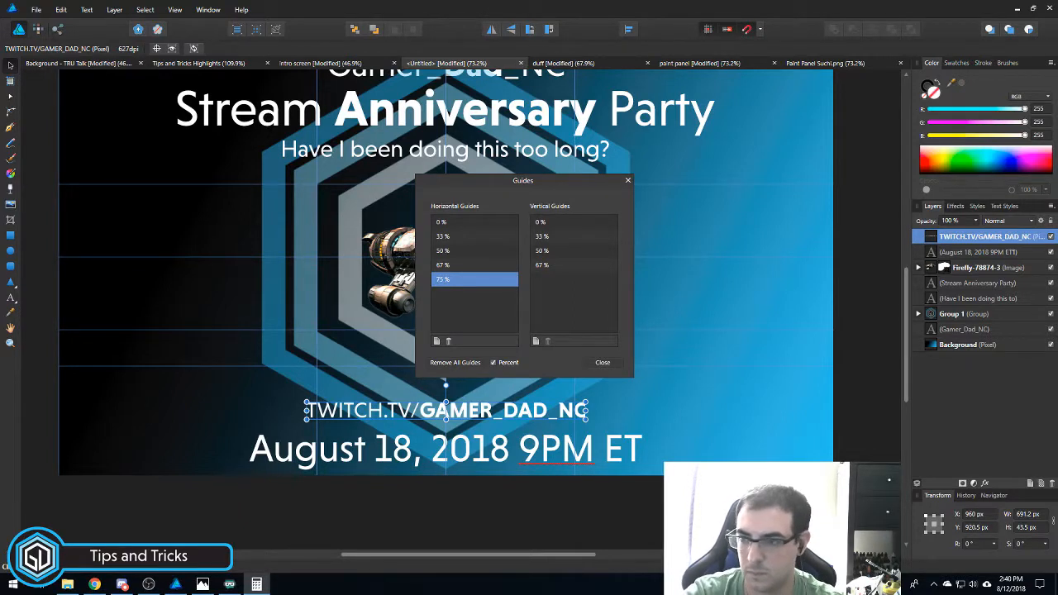
- Add horizontal guides at 83% and 91.667% of the poster height, then close the Guides Manager
click(436, 342)
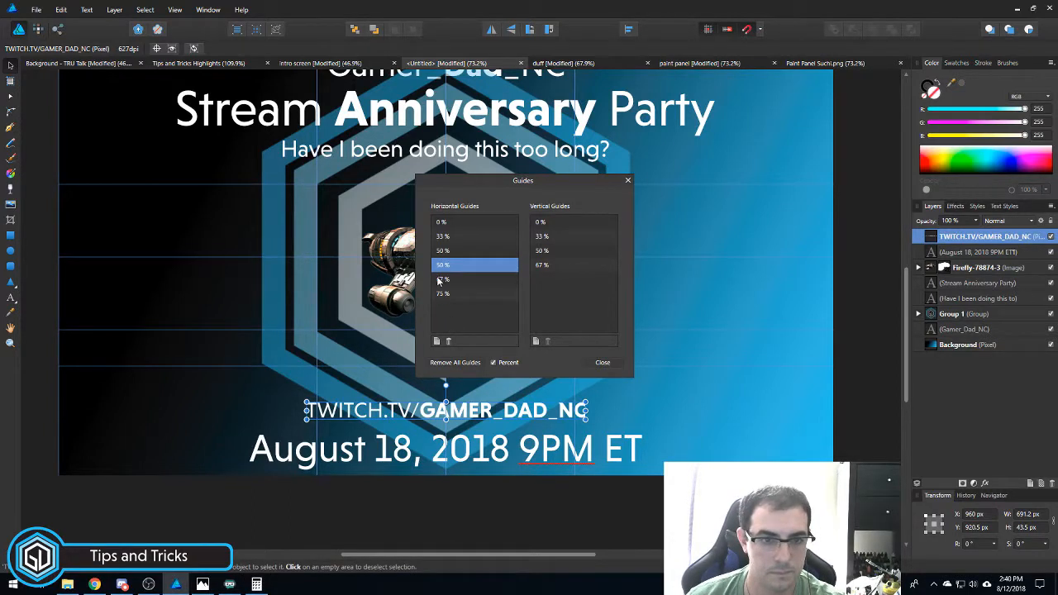
text(8)
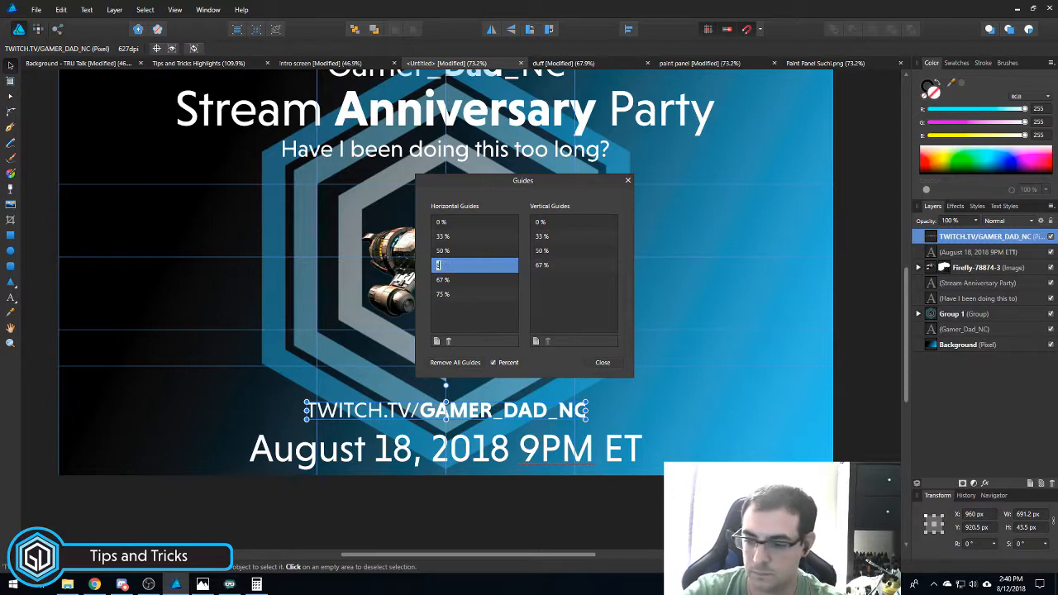
text(3)
key(Return)
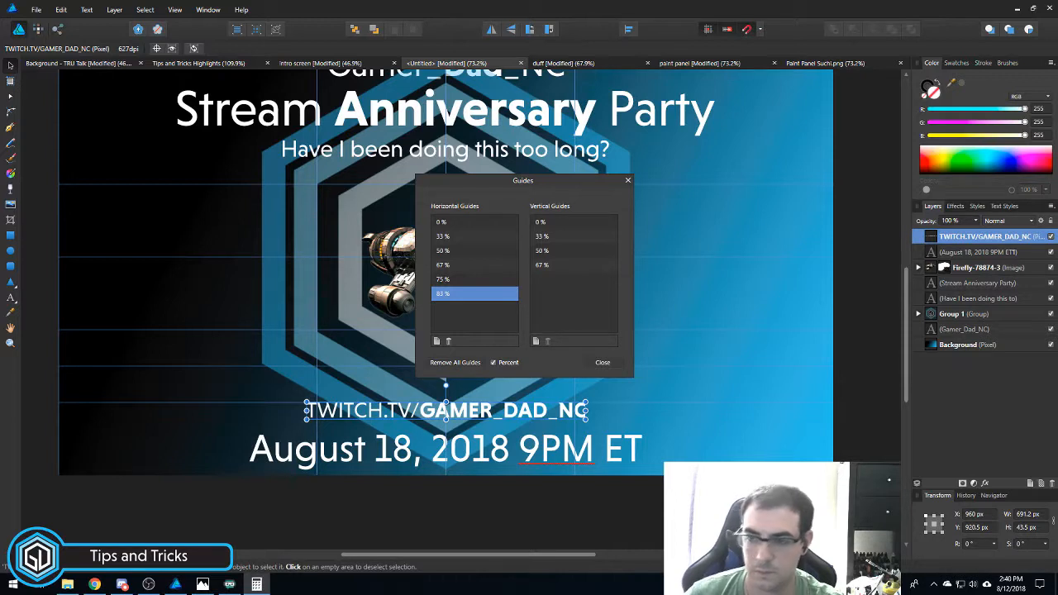
click(437, 340)
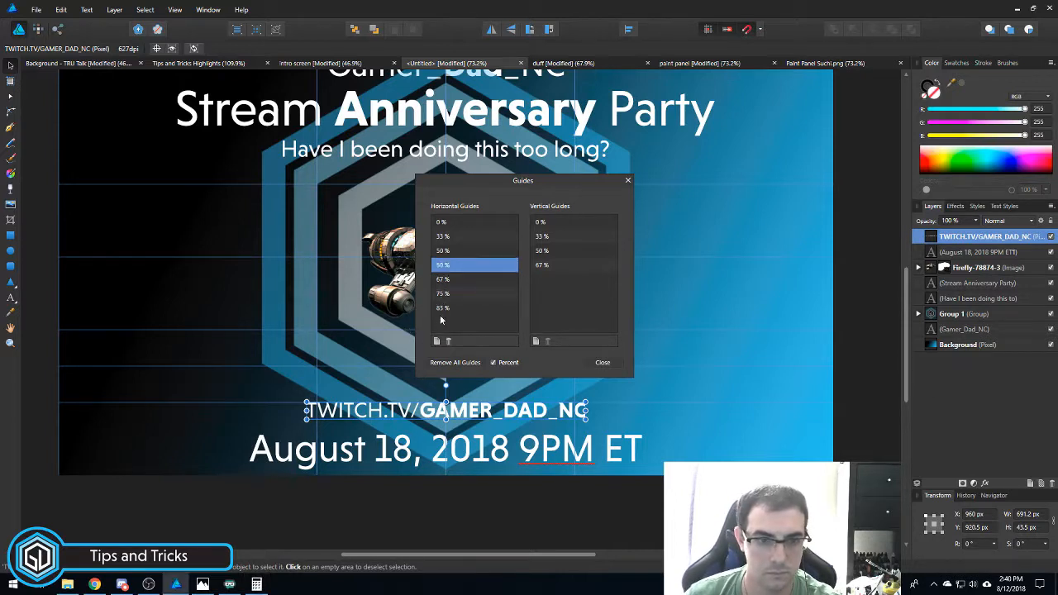
click(441, 267)
text(91.667)
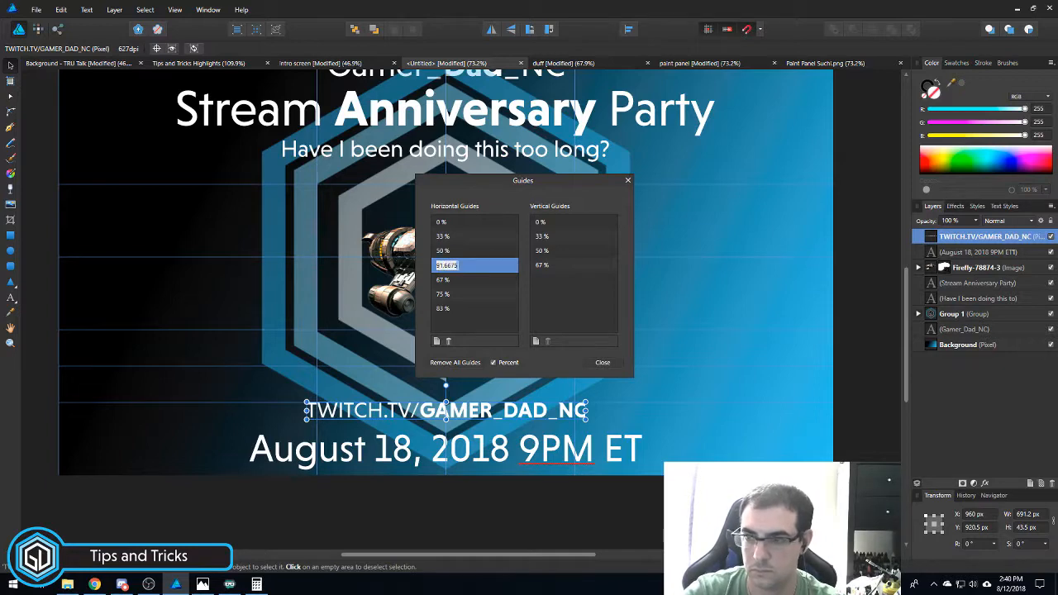
key(Return)
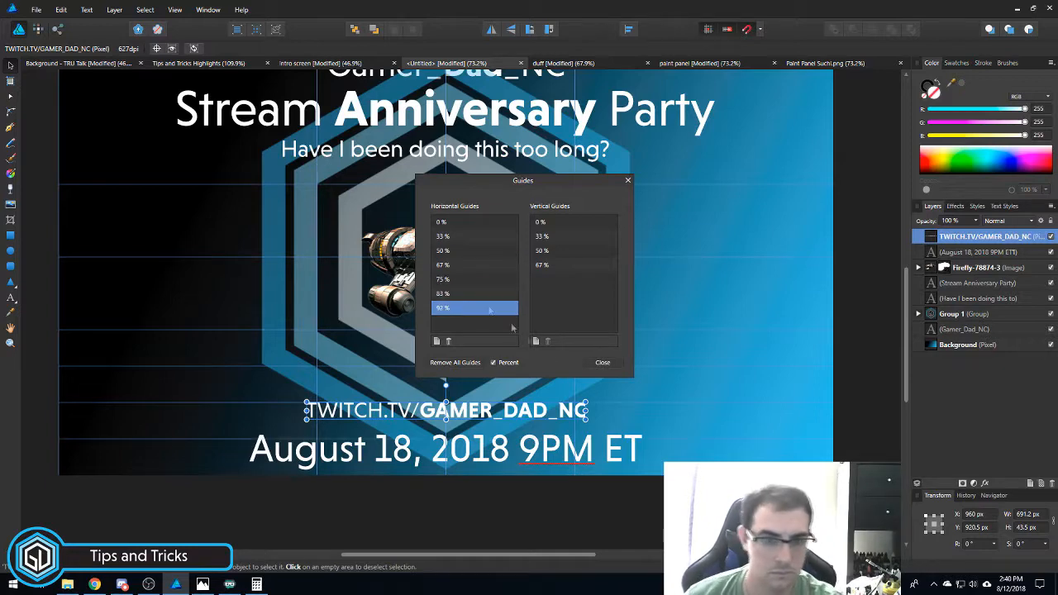
click(621, 364)
- Snap the TWITCH.TV/GAMER_DAD_NC line to Y 900.2 px and the date line to Y 990 px
drag(376, 413, 354, 368)
scroll(354, 366, up, 2)
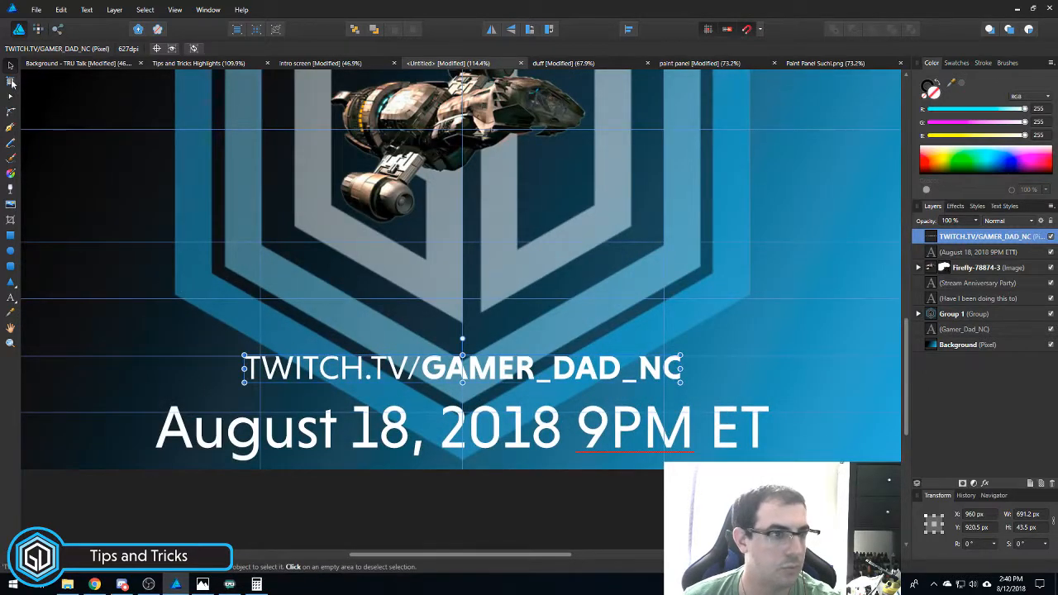
drag(421, 370, 421, 358)
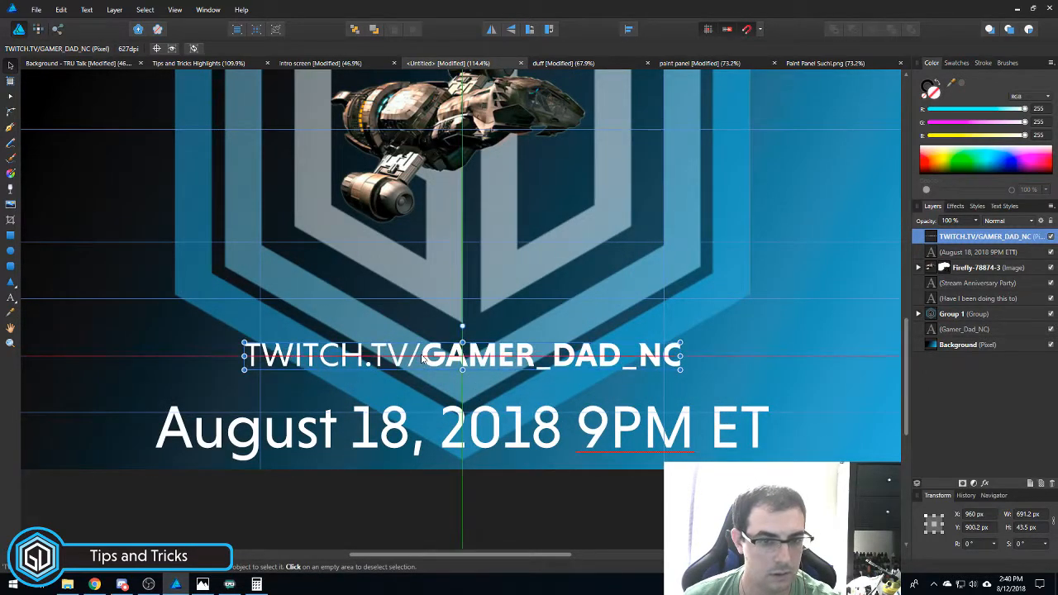
drag(424, 429, 425, 411)
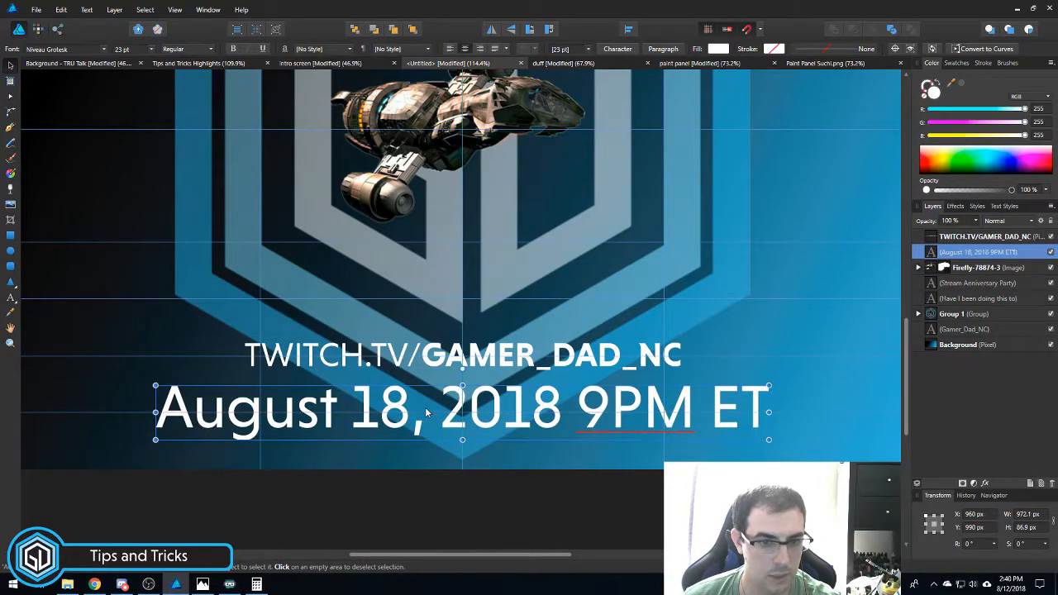
scroll(425, 407, down, 4)
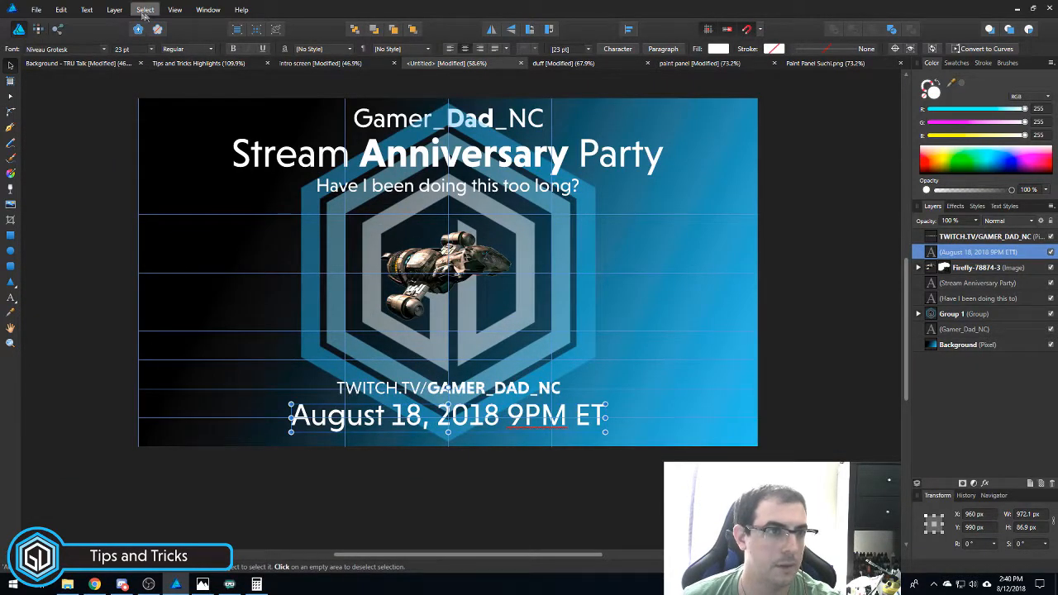
- Reopen the Guides Manager and move it to the side of the poster
click(174, 10)
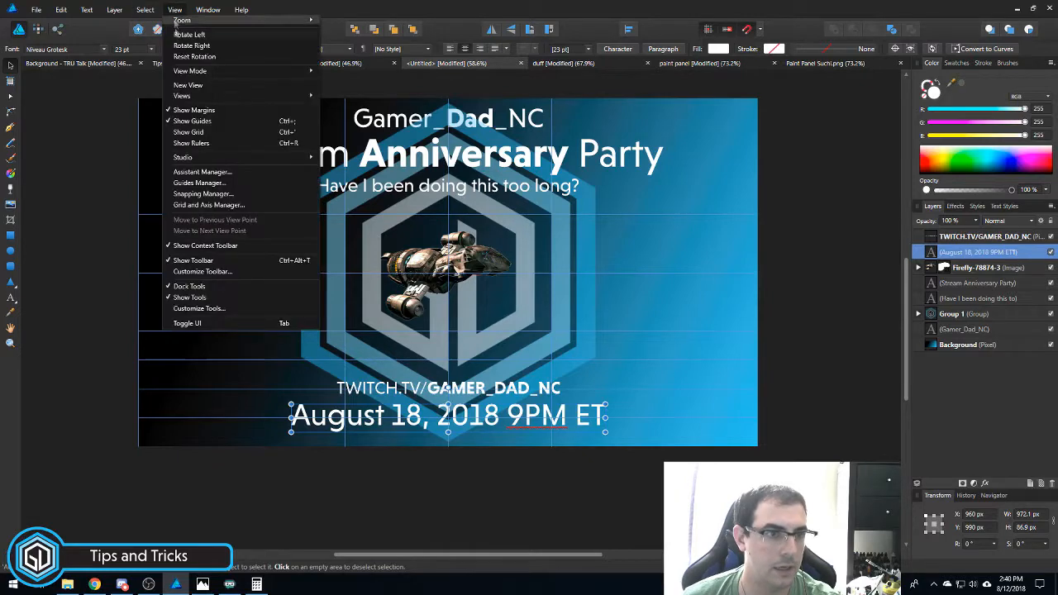
click(202, 182)
drag(503, 242, 715, 265)
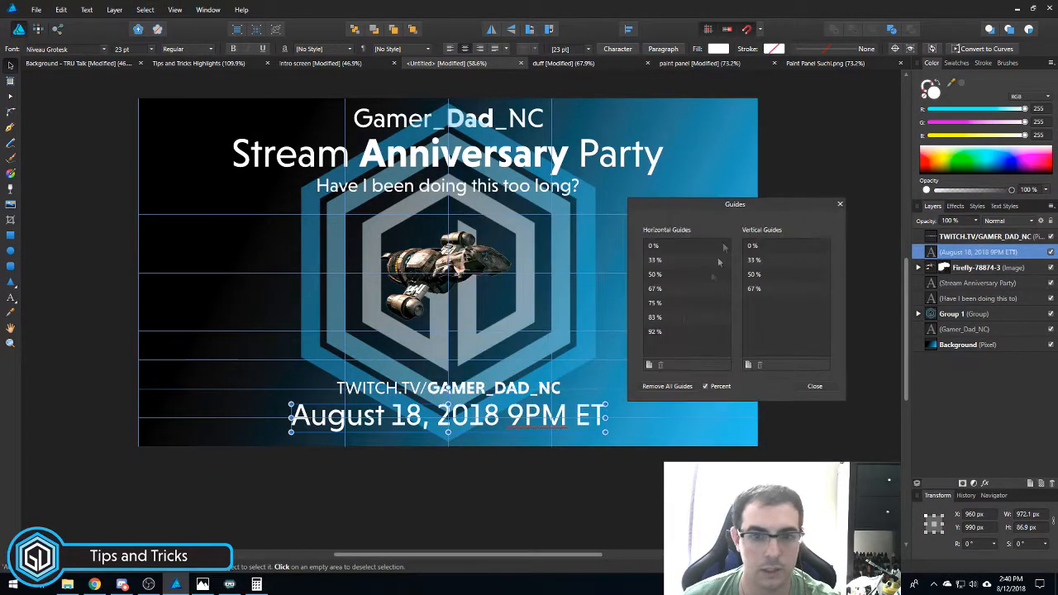
- Delete the 92%, 83% and 75% horizontal guides
click(656, 303)
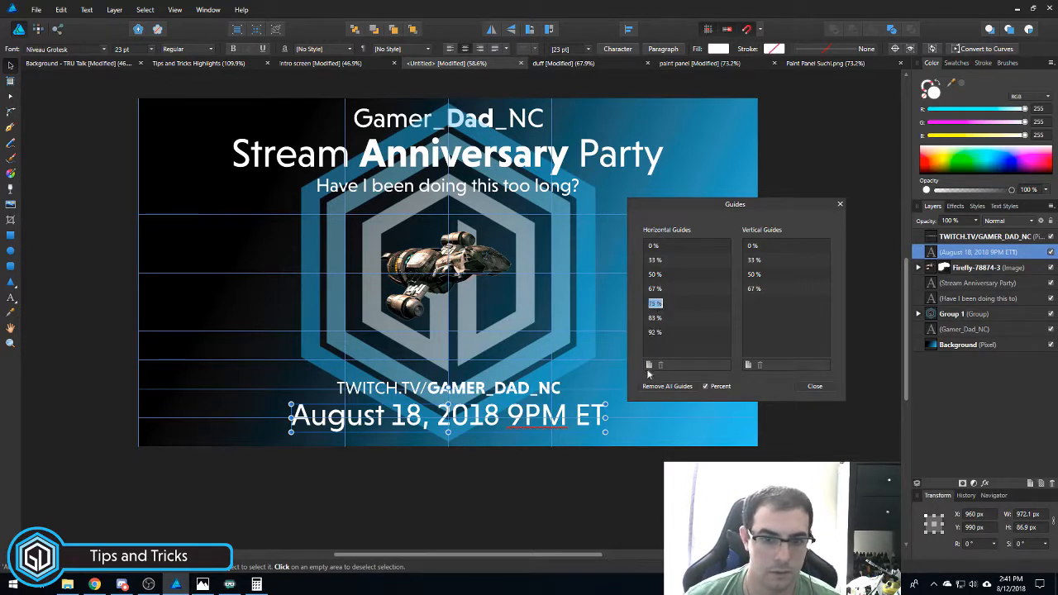
click(657, 320)
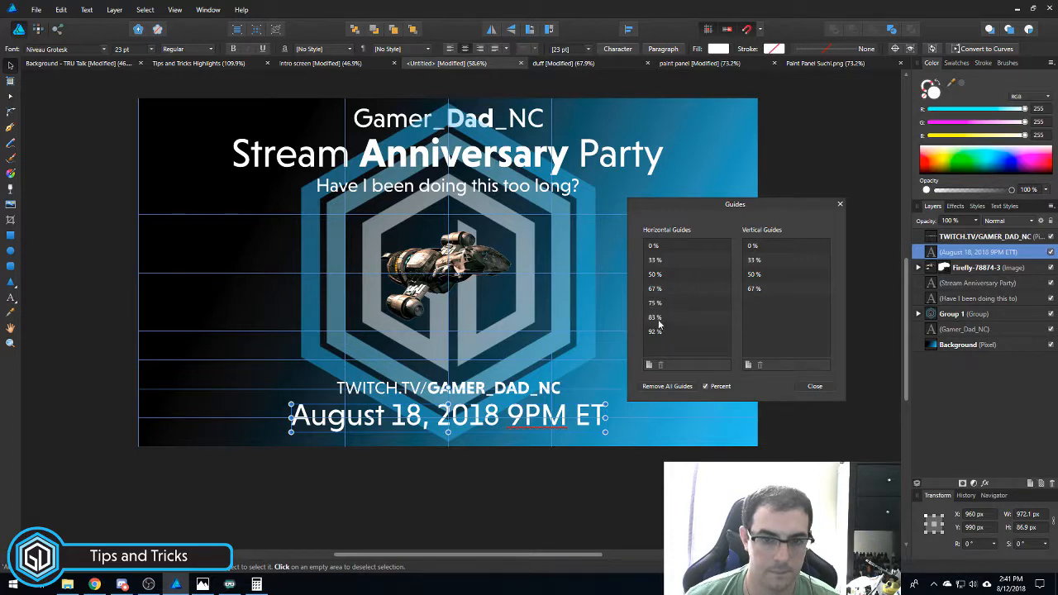
click(660, 353)
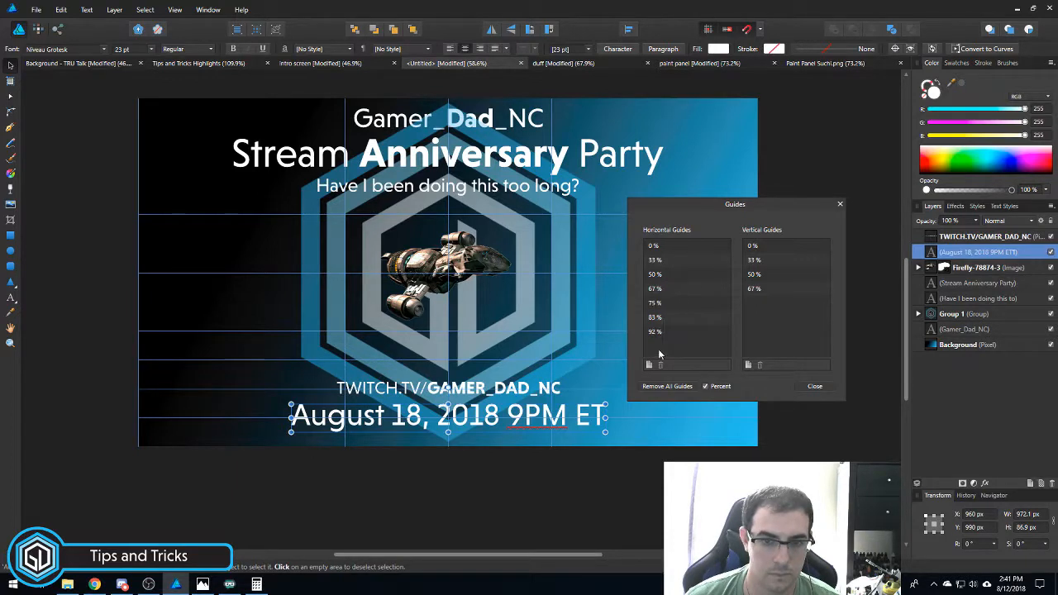
click(686, 332)
click(661, 364)
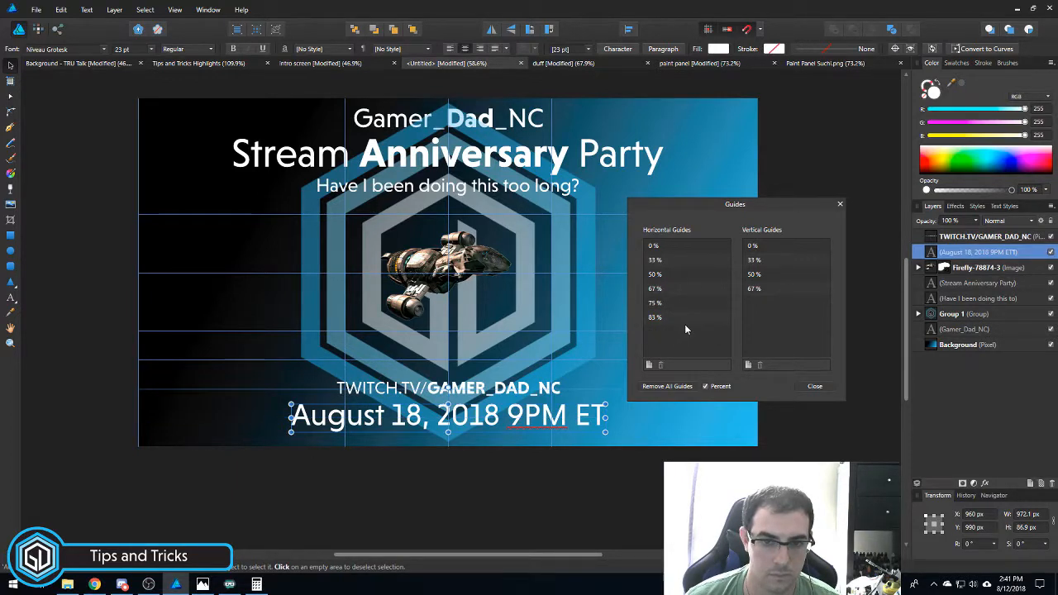
click(687, 318)
click(661, 364)
click(684, 303)
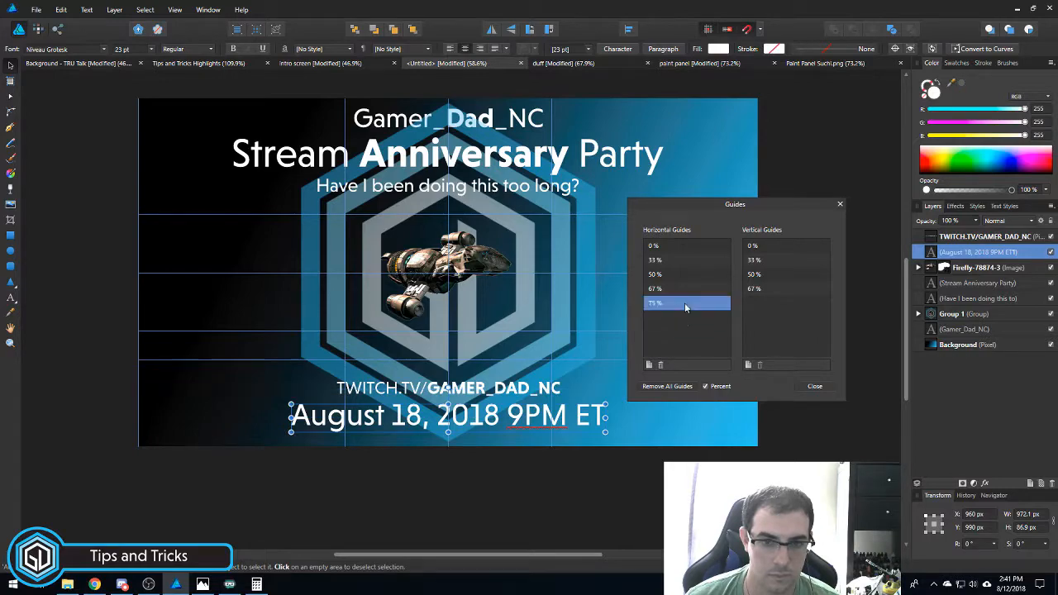
click(660, 364)
- Add a new horizontal guide at 83%
drag(487, 387, 465, 370)
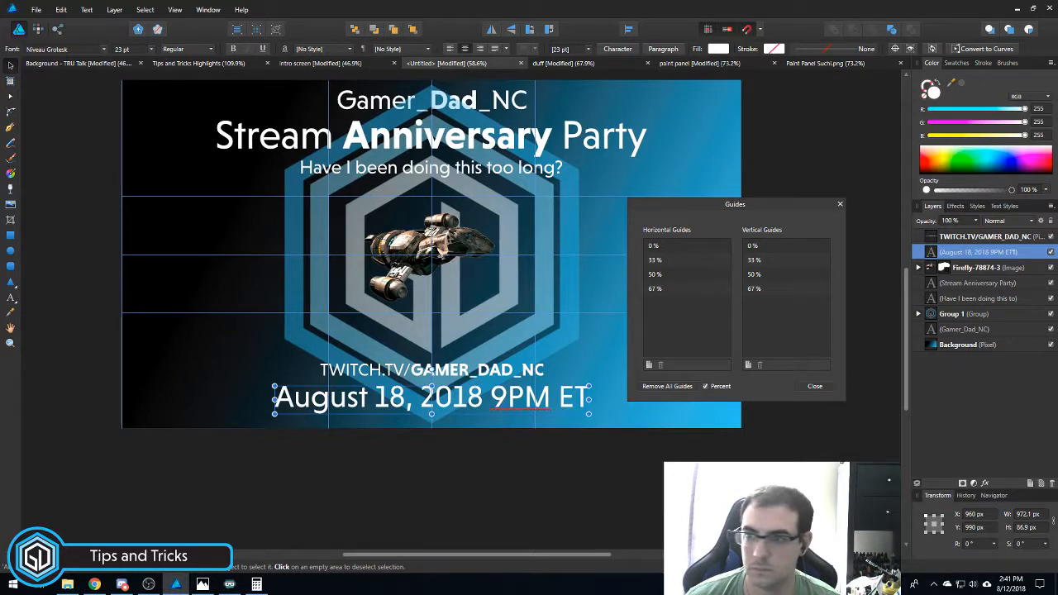
key(alt+Tab)
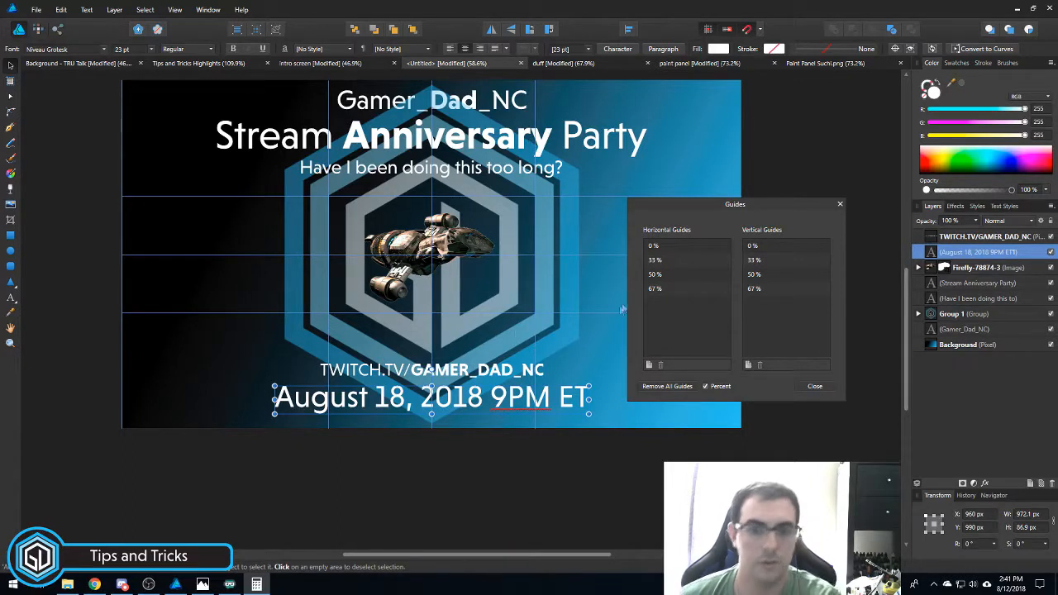
click(649, 366)
click(651, 290)
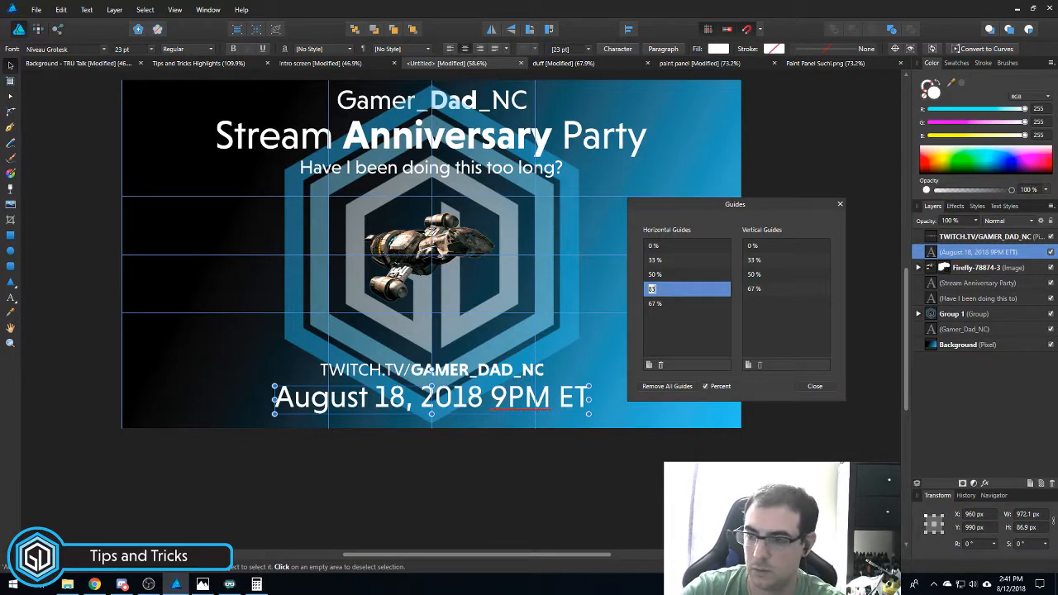
key(Return)
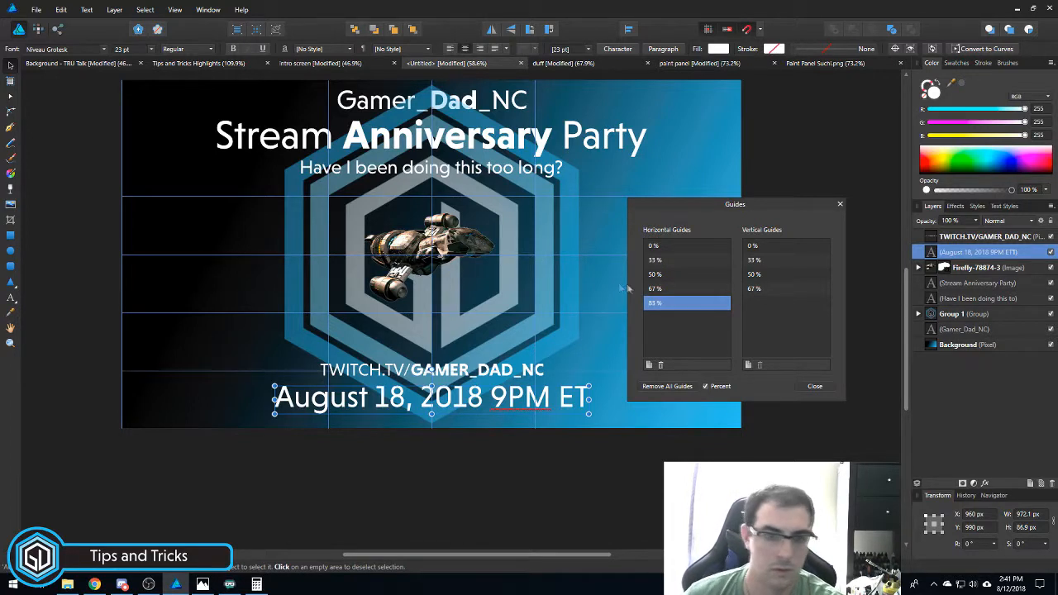
- Close the Guides Manager and nudge the TWITCH.TV/GAMER_DAD_NC line slightly upward
click(817, 387)
scroll(389, 366, up, 2)
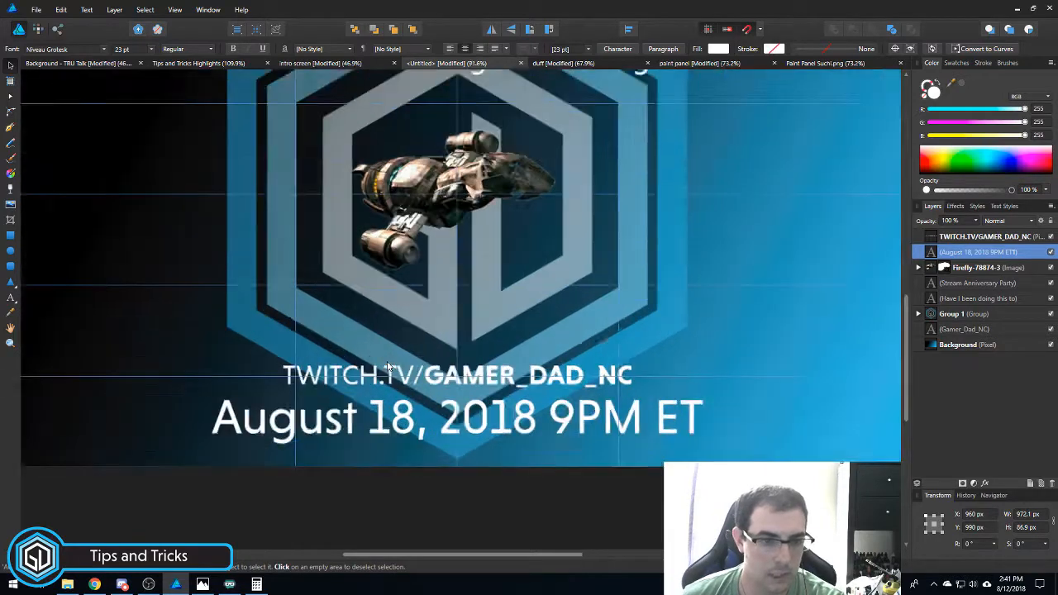
scroll(389, 367, up, 1)
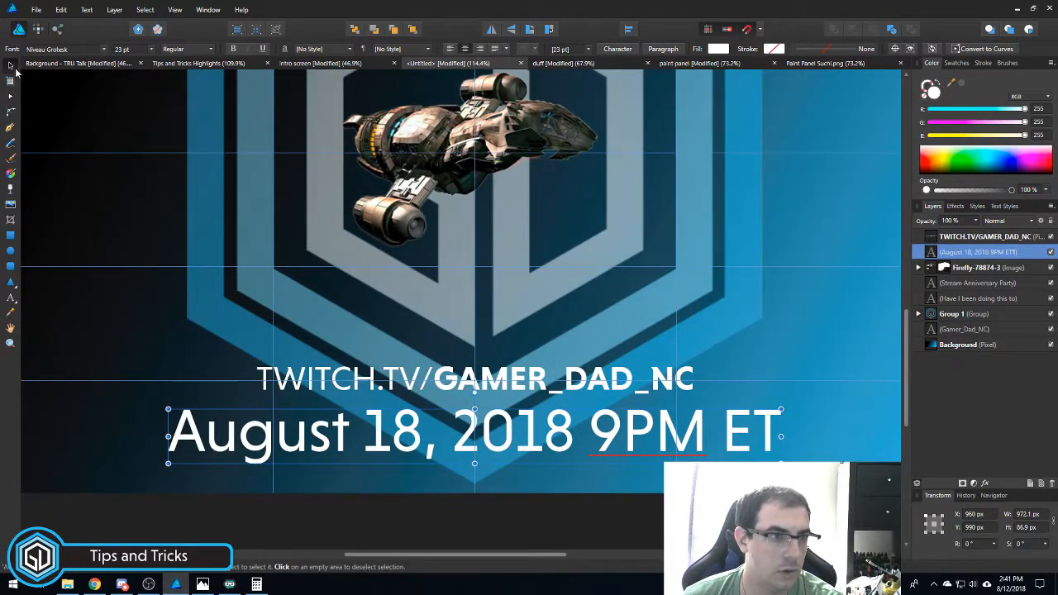
click(465, 382)
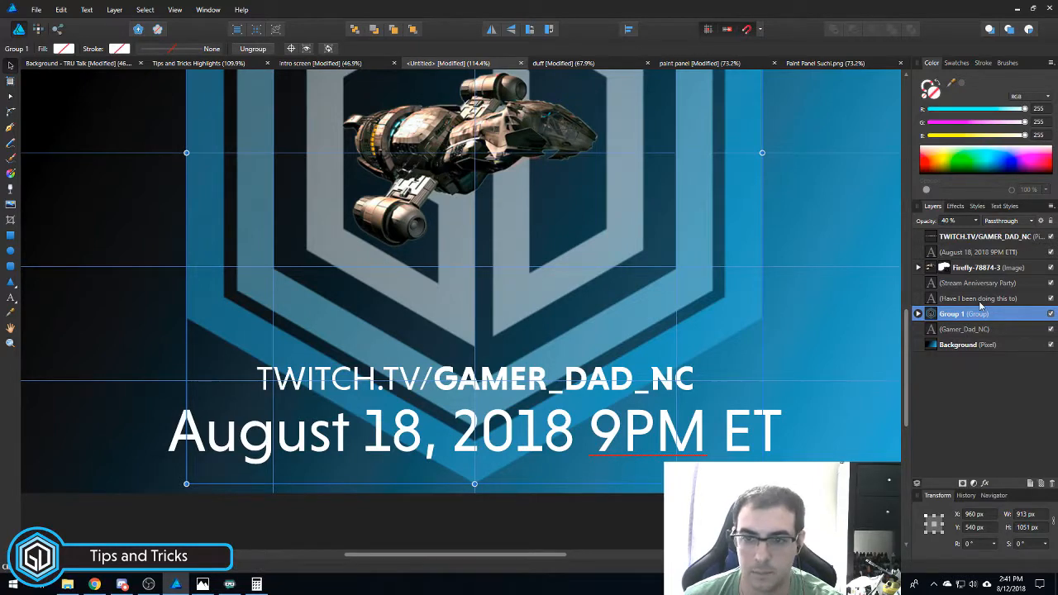
click(450, 374)
drag(441, 370, 442, 377)
scroll(441, 353, down, 3)
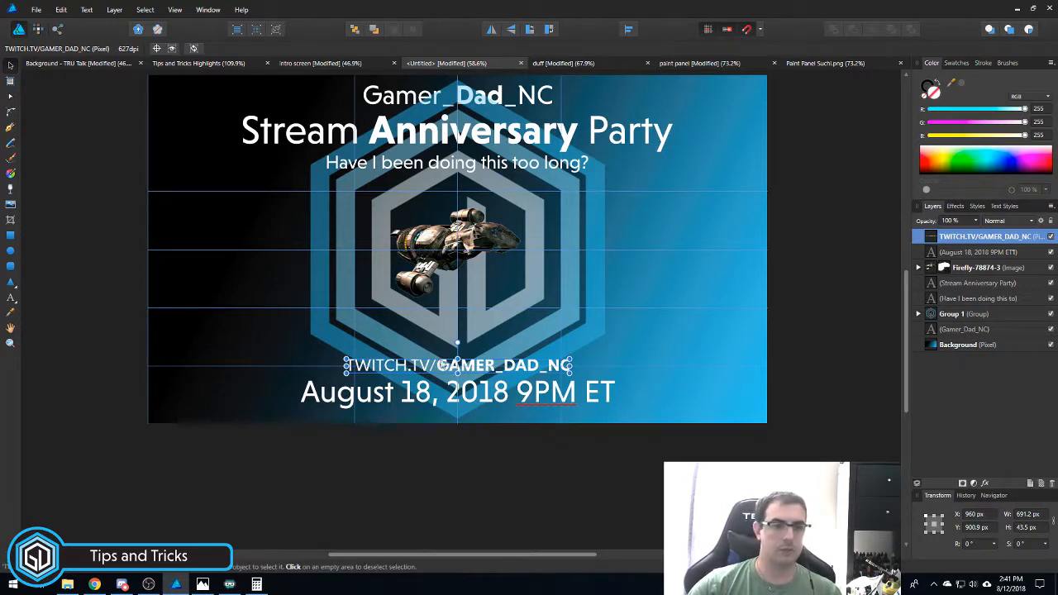
drag(445, 364, 440, 373)
click(436, 434)
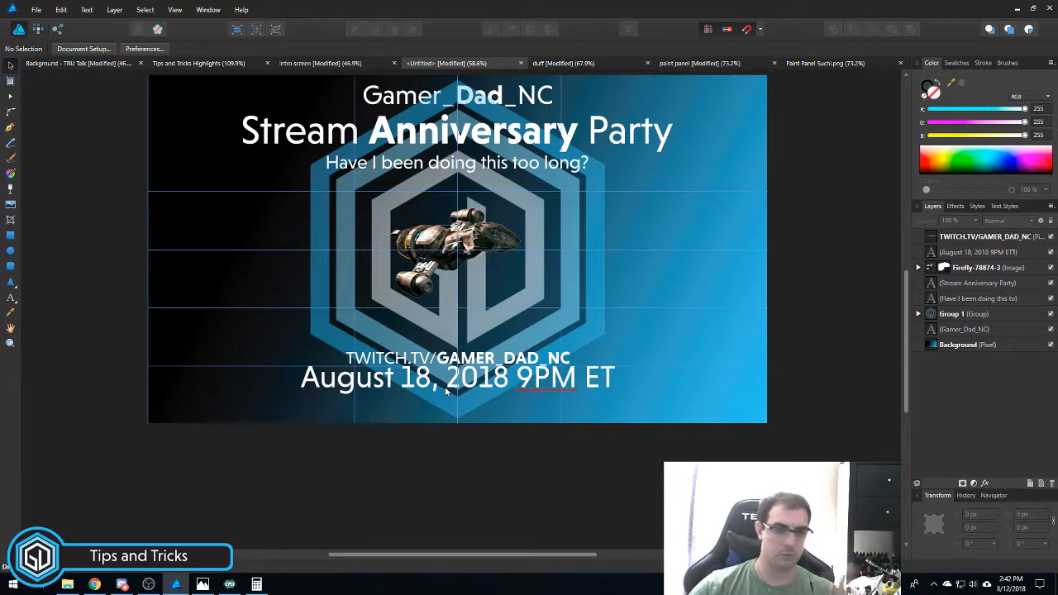
- Undo the last two moves of the date and TWITCH.TV text
key(ctrl+z)
key(ctrl+z)
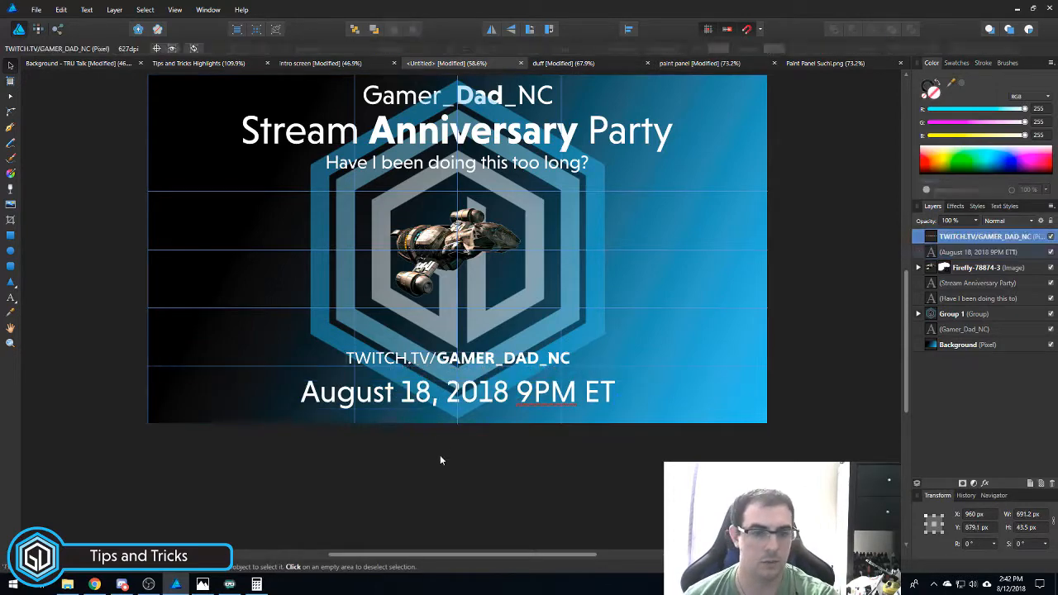
key(ctrl+z)
drag(417, 466, 387, 490)
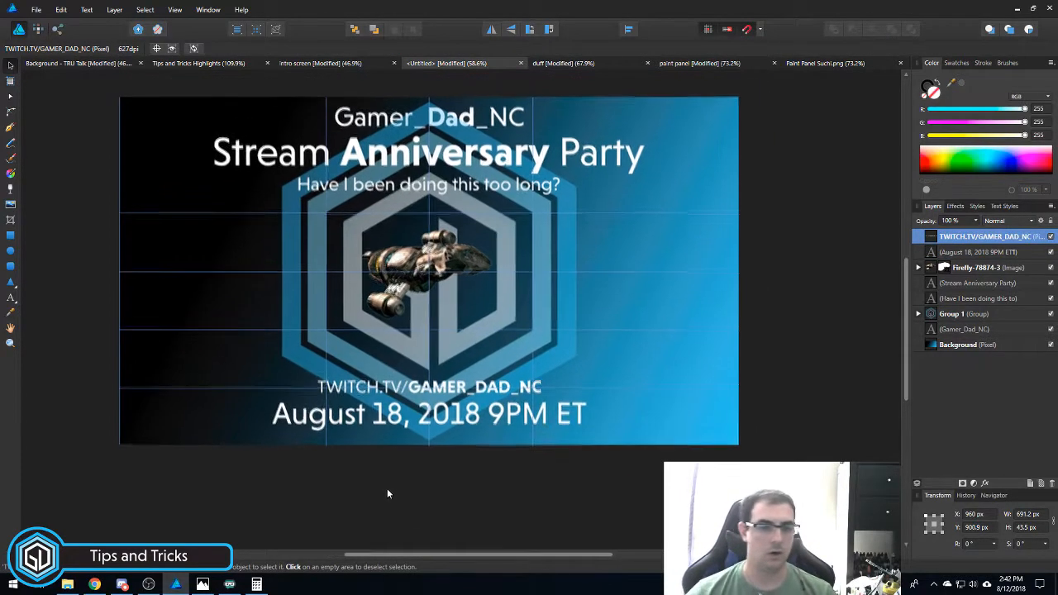
- Copy the Space Marine image from the intro screen design and paste it into the banner
click(339, 63)
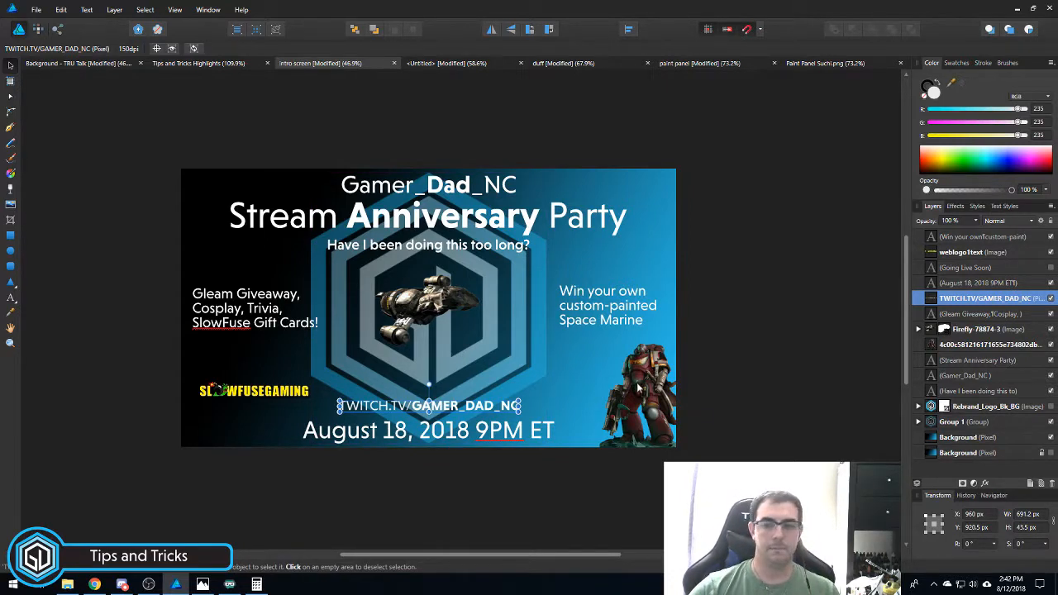
click(660, 442)
right_click(959, 345)
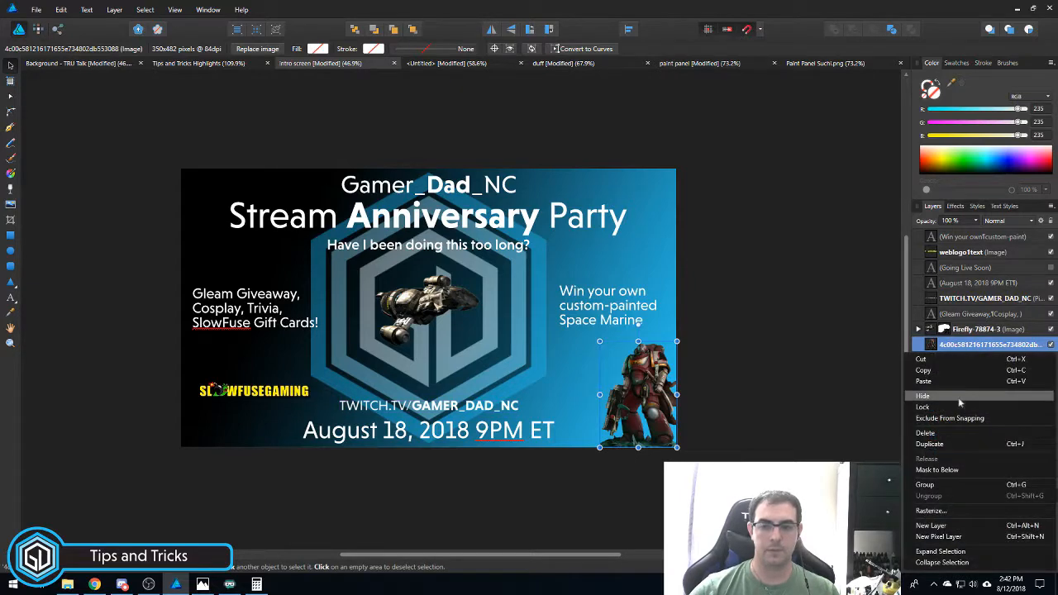
click(950, 372)
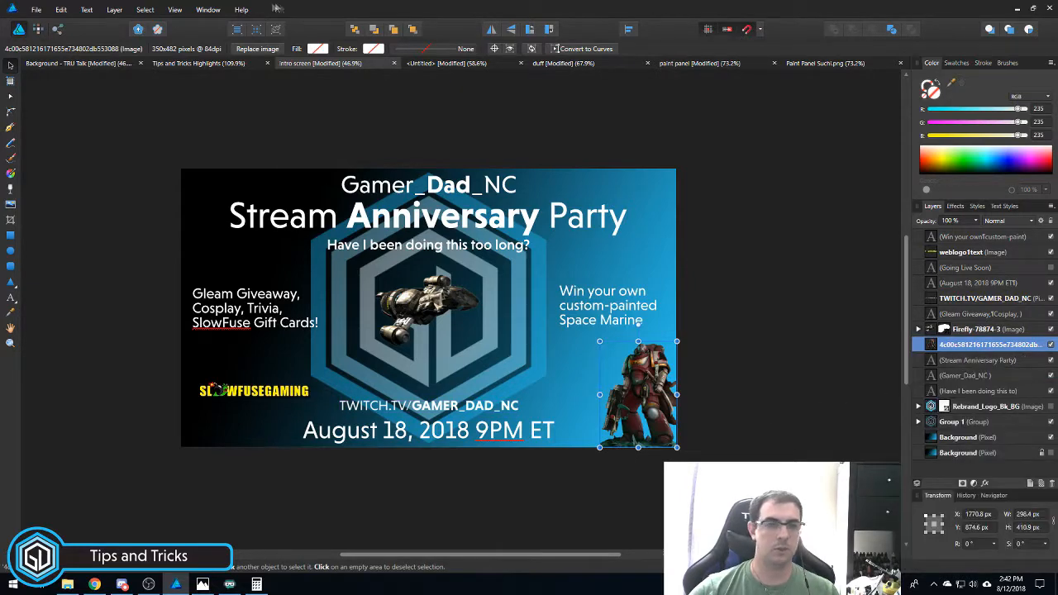
click(448, 63)
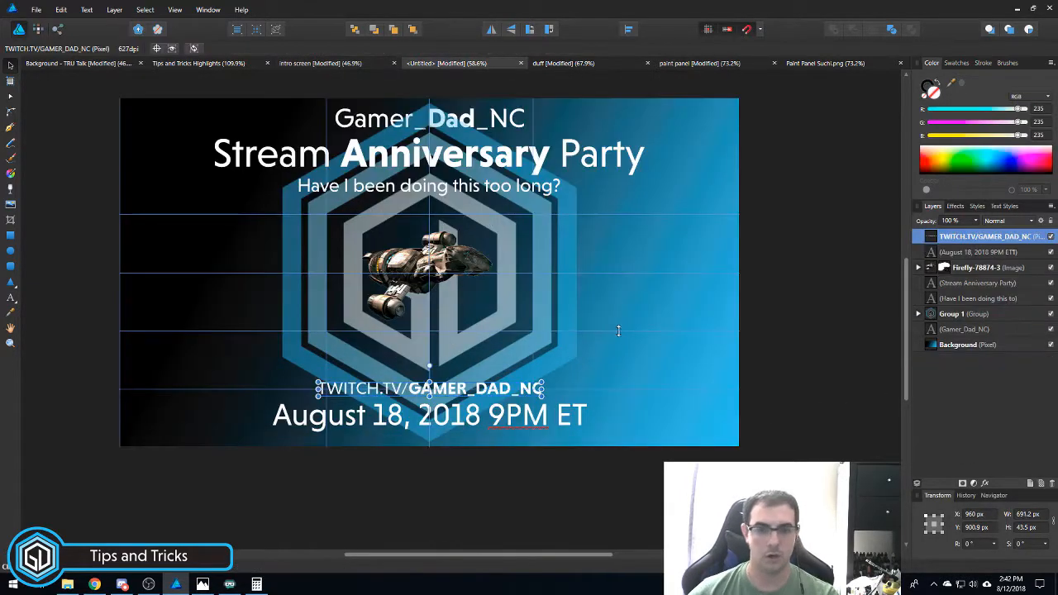
key(ctrl+v)
scroll(774, 397, down, 5)
scroll(748, 399, up, 5)
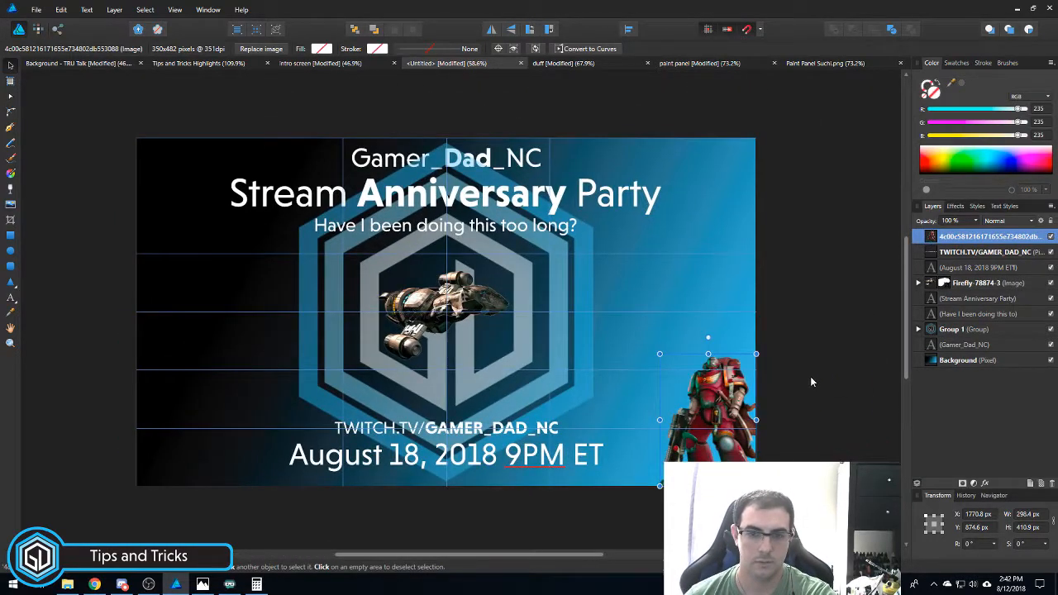
click(809, 376)
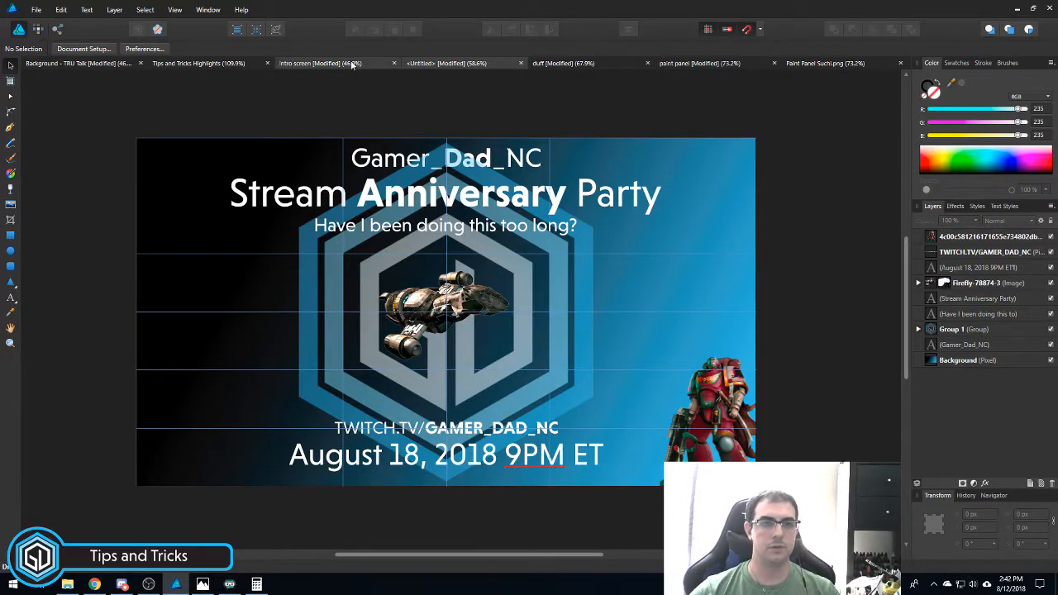
- Copy the SLOWFUSEGAMING logo from the intro screen design and paste it into the banner
click(320, 63)
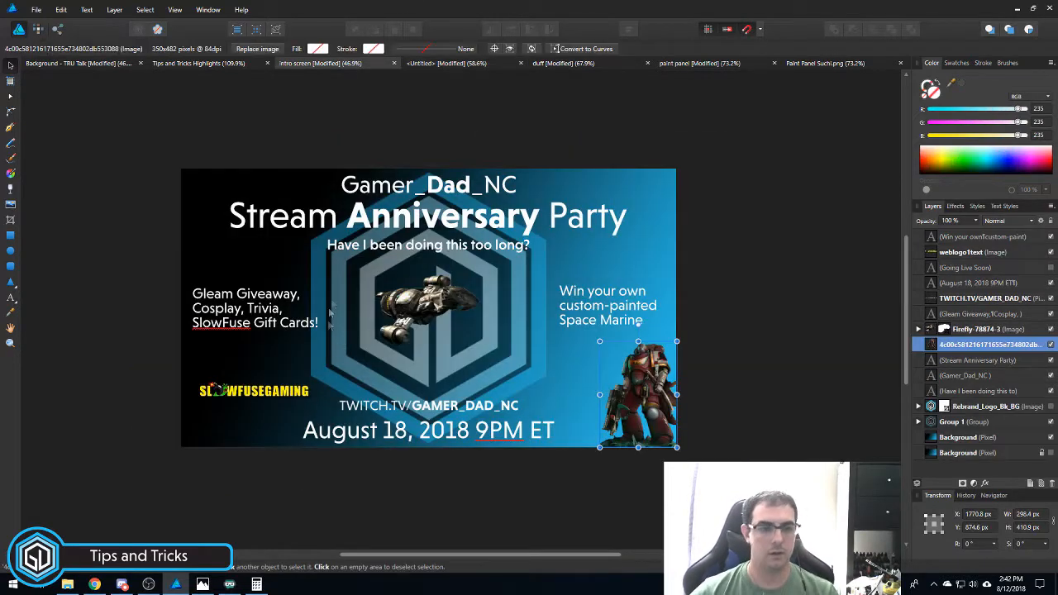
click(984, 252)
right_click(984, 255)
click(839, 222)
click(463, 63)
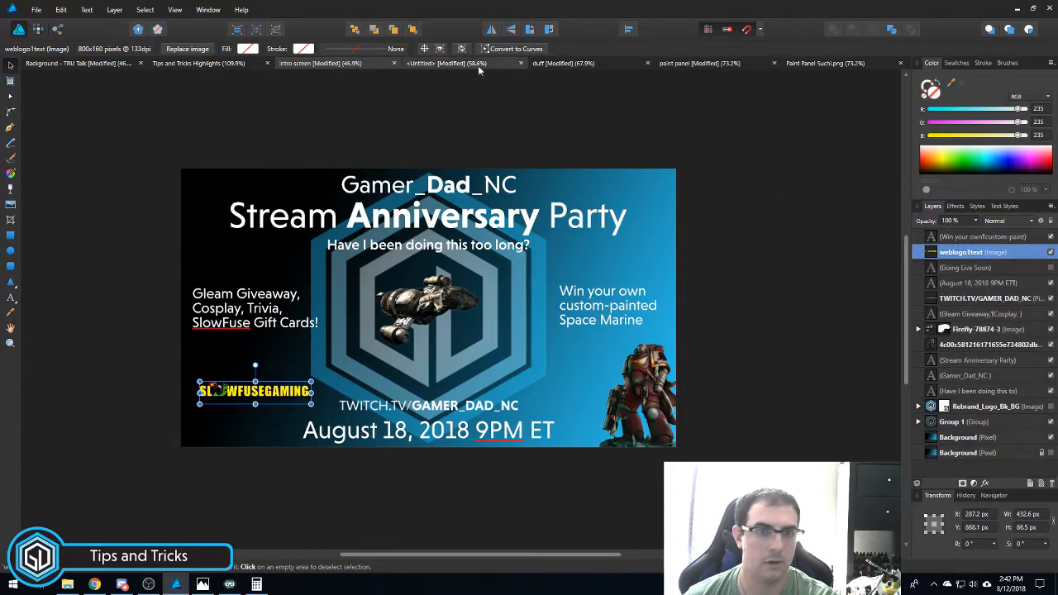
key(ctrl+v)
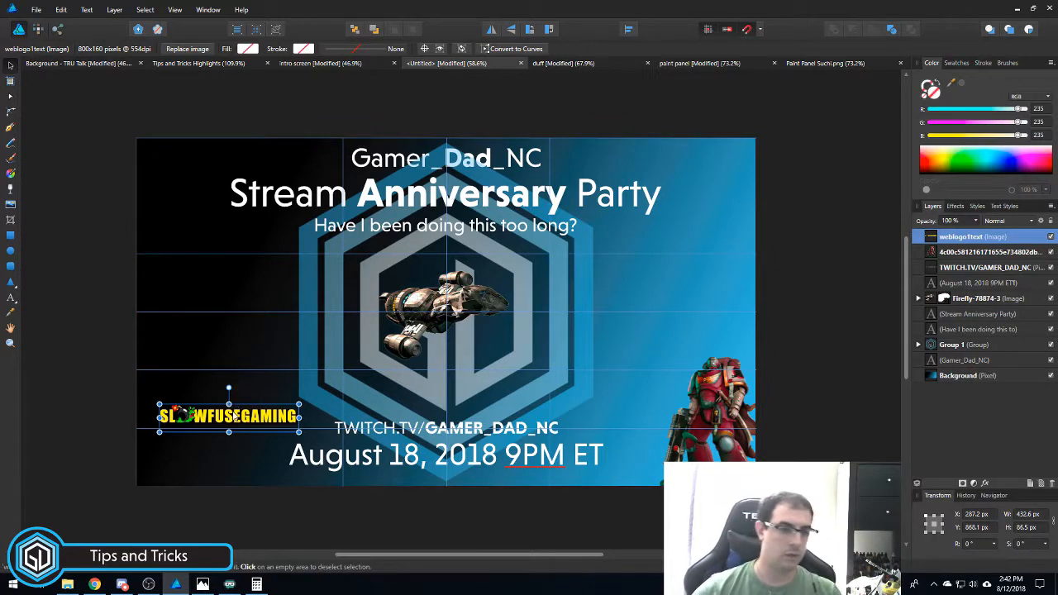
- Move the 432.6 x 86.5 px sponsor logo level with the TWITCH.TV line
mouse_move(239, 418)
mouse_down()
mouse_move(231, 430)
mouse_move(249, 430)
mouse_up()
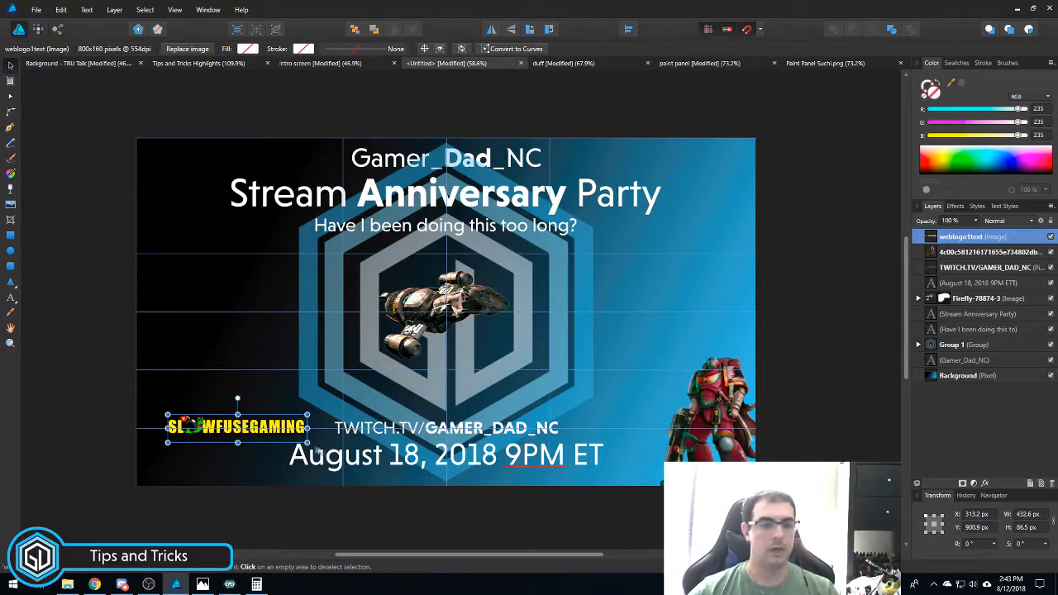
scroll(329, 521, up, 1)
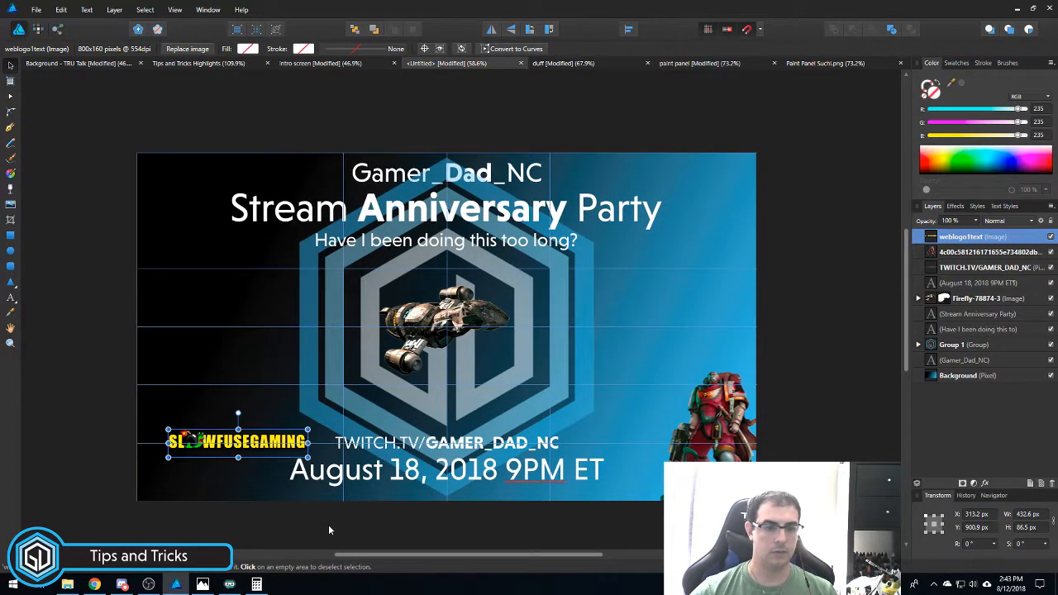
scroll(330, 529, left, 1)
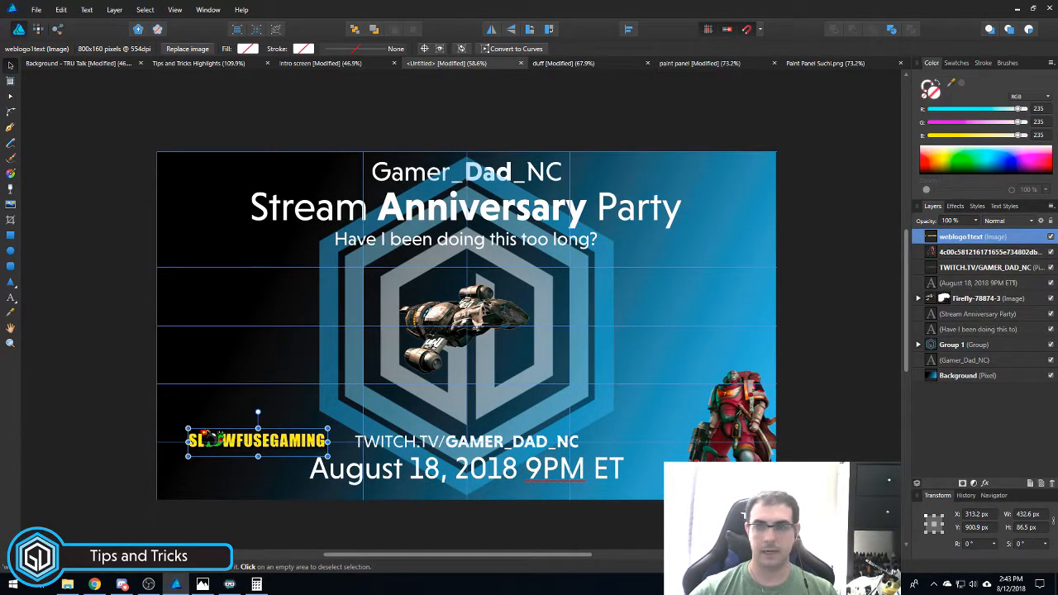
key(alt+Tab)
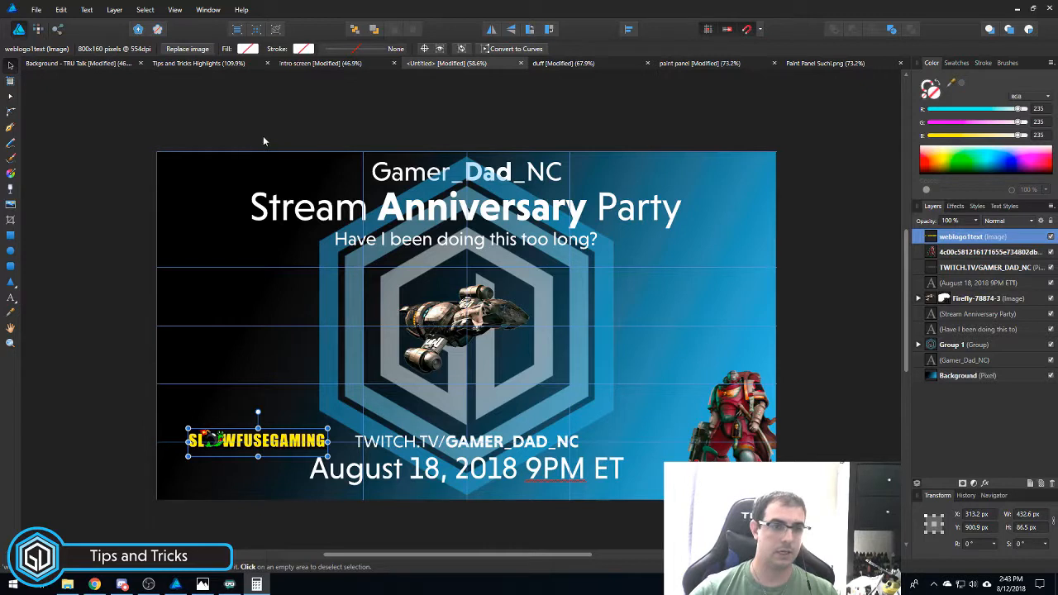
- Add a vertical guide at 16.66% and snap the SlowFuse logo onto it
click(175, 10)
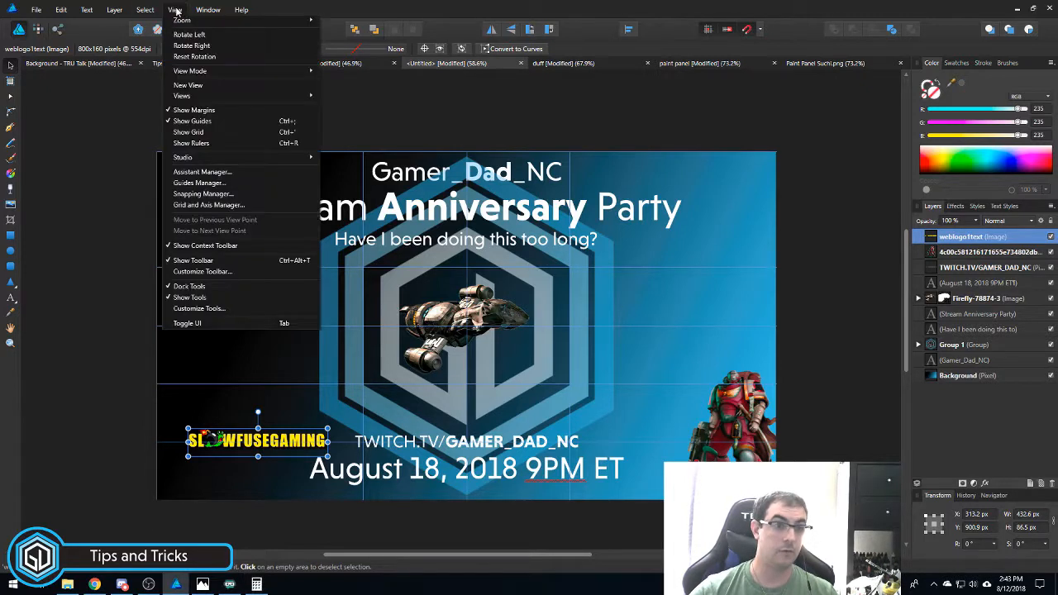
click(219, 184)
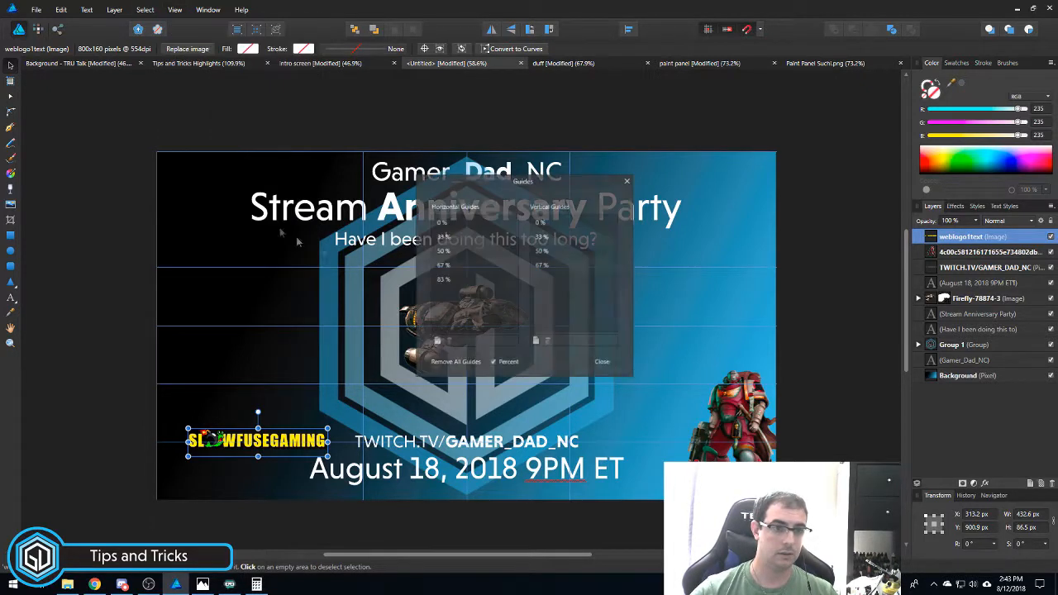
click(537, 342)
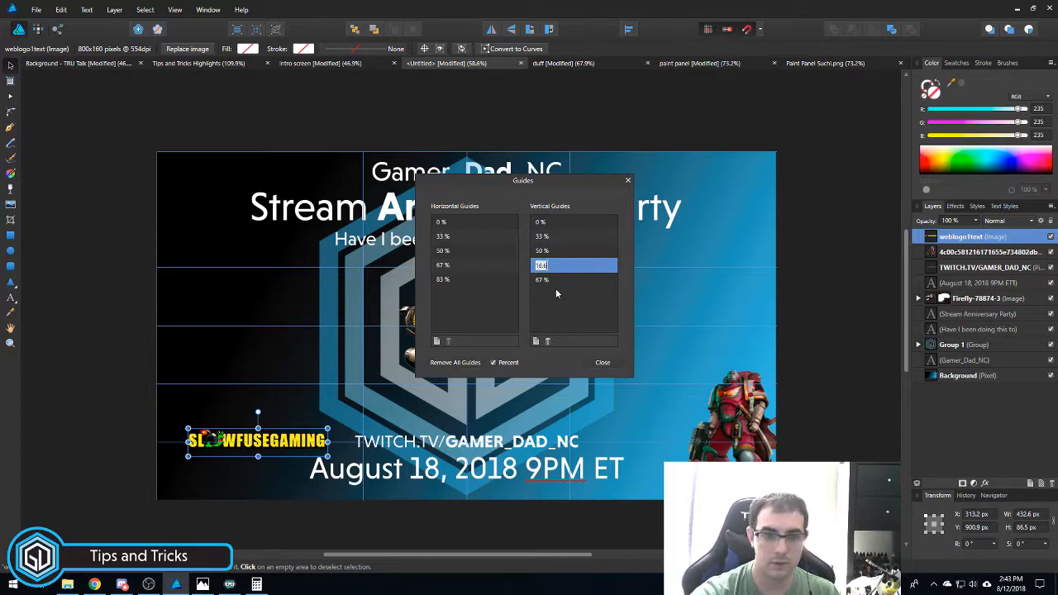
key(Return)
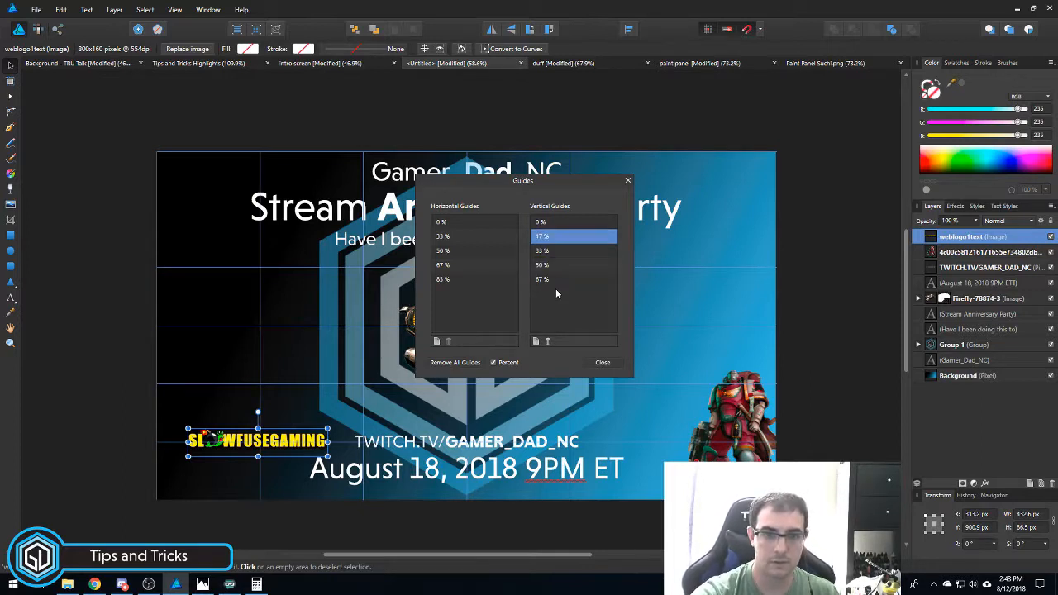
click(603, 362)
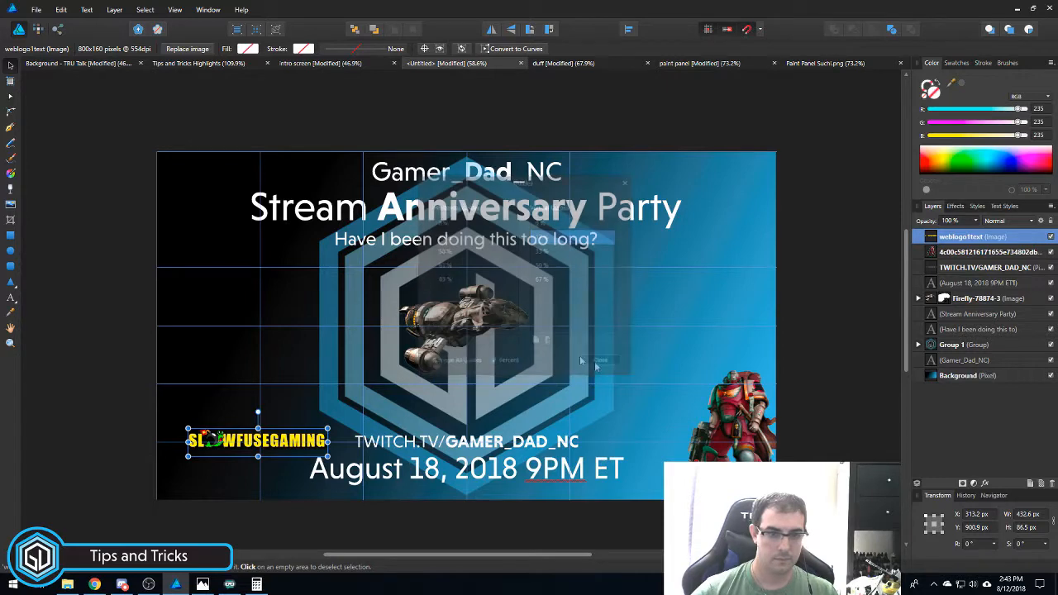
drag(240, 440, 243, 440)
mouse_move(108, 414)
mouse_down()
mouse_move(109, 439)
mouse_move(101, 406)
mouse_up()
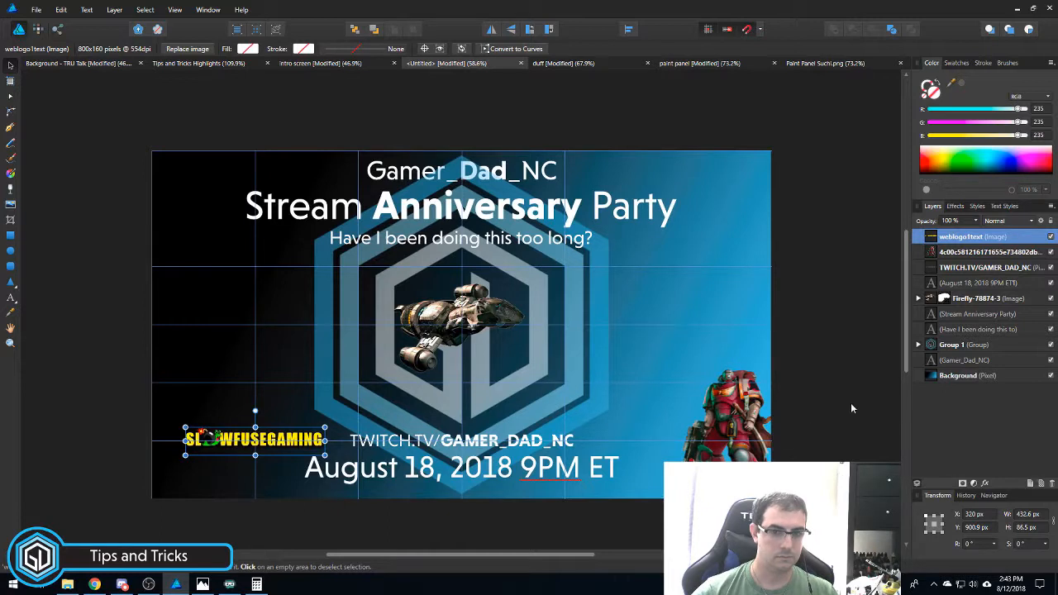
- Move the Space Marine image to X 1770.8 px, Y 874.6 px in the bottom-right corner
click(735, 416)
mouse_move(734, 403)
mouse_down()
mouse_move(687, 353)
mouse_move(732, 410)
mouse_up()
scroll(787, 397, down, 1)
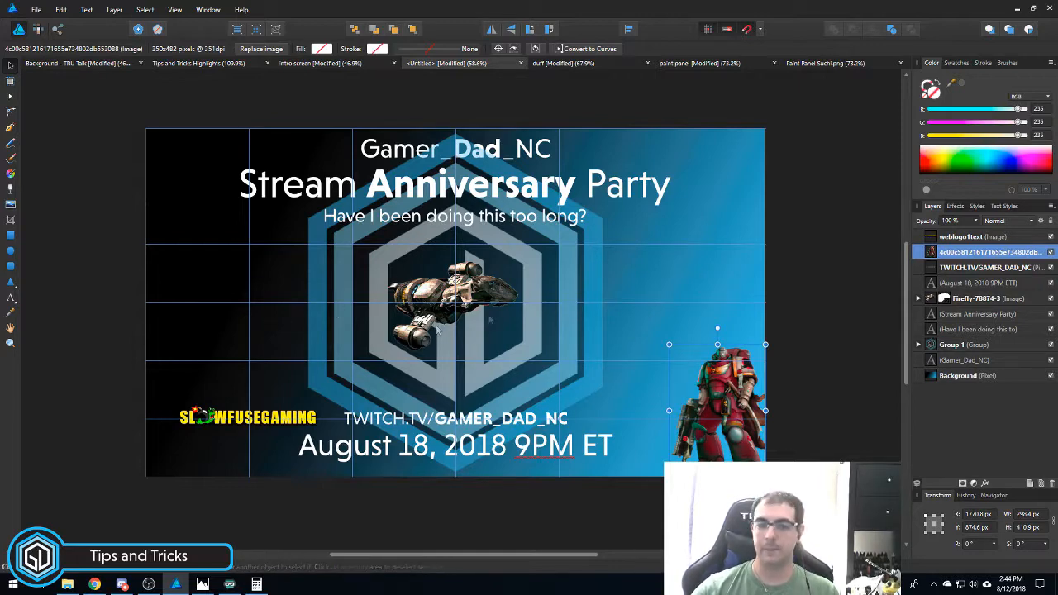
- Bring the Gleam Giveaway and 'Win your own custom-painted Space Marine' texts into the graphic
click(320, 63)
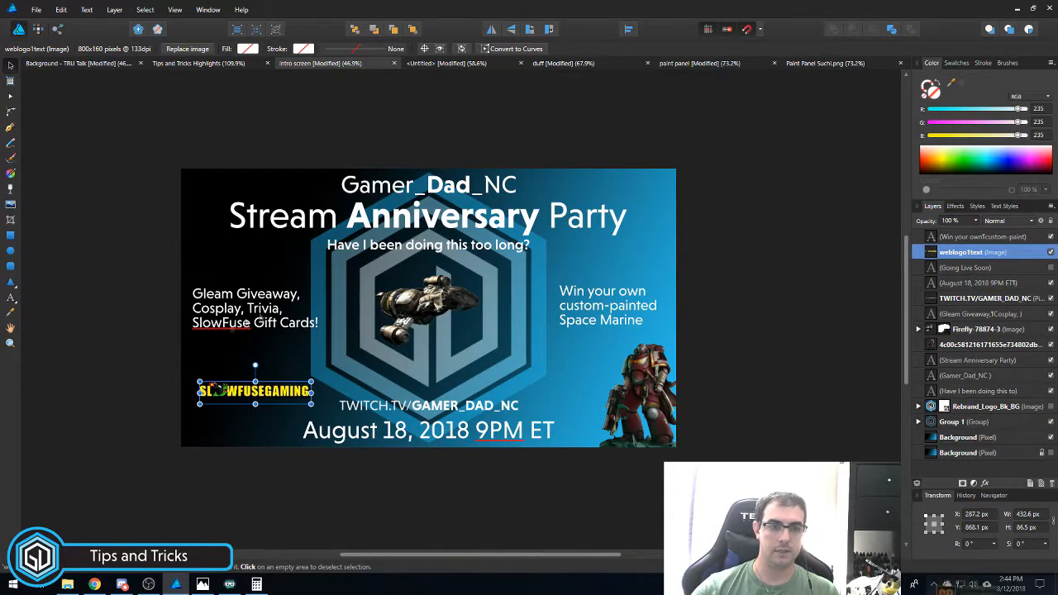
click(257, 317)
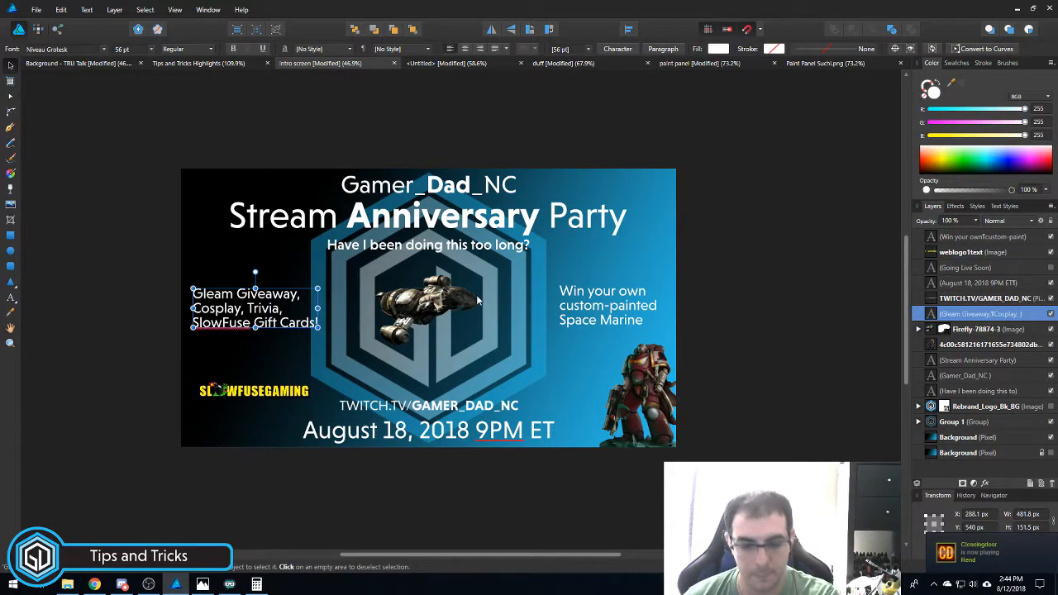
click(444, 62)
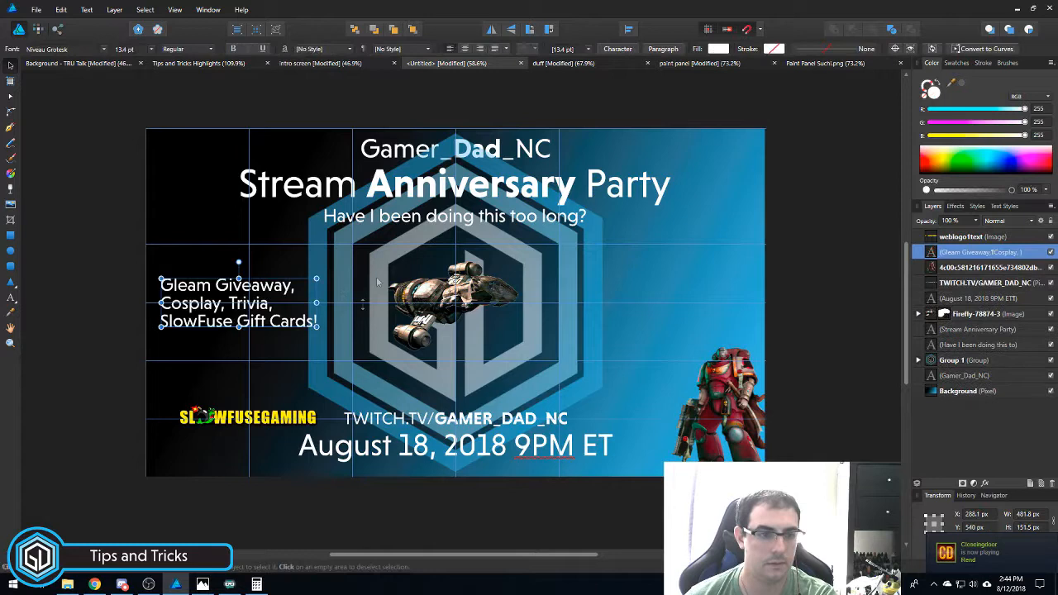
click(320, 63)
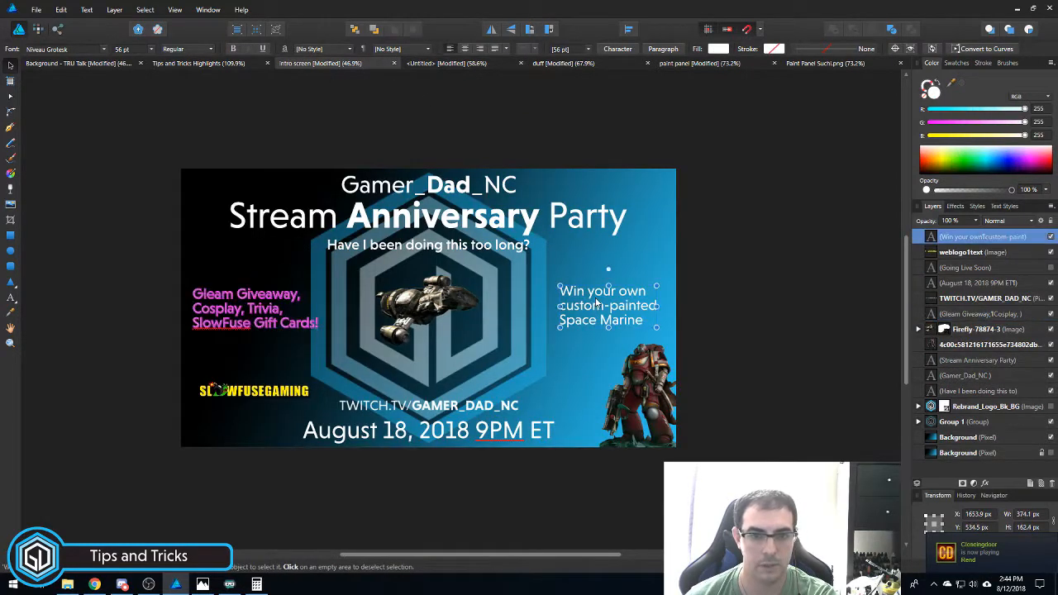
click(605, 308)
click(438, 63)
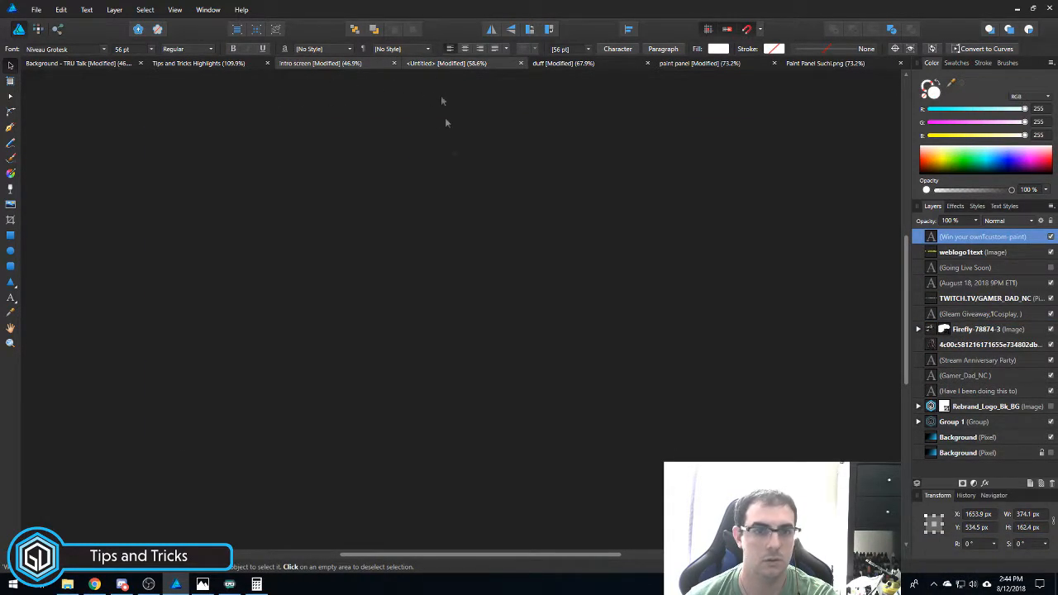
key(ctrl+v)
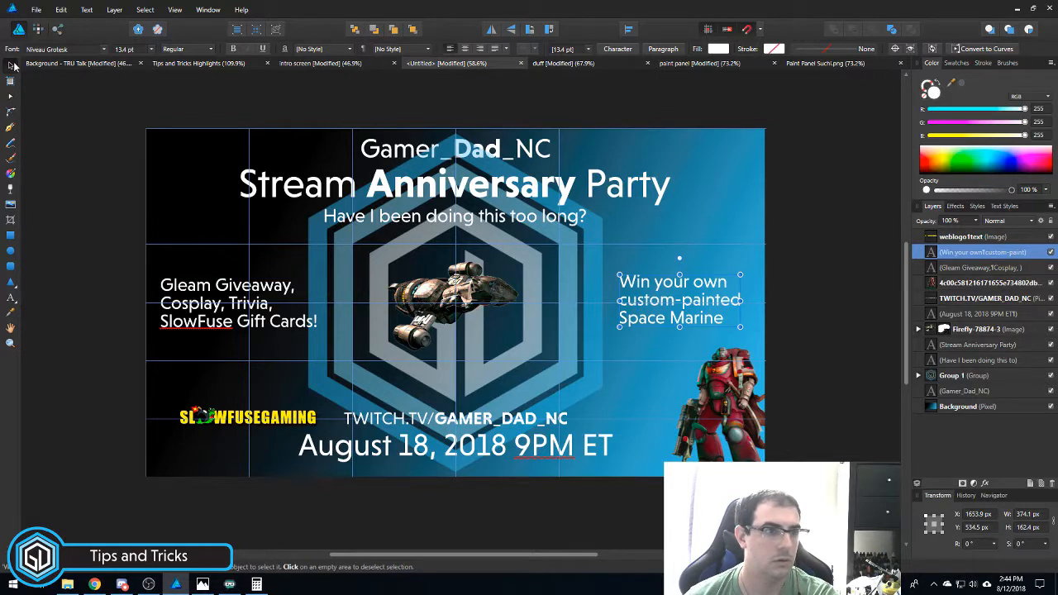
- Nudge the Gleam Giveaway and Space Marine giveaway texts slightly right into place
drag(205, 293, 214, 293)
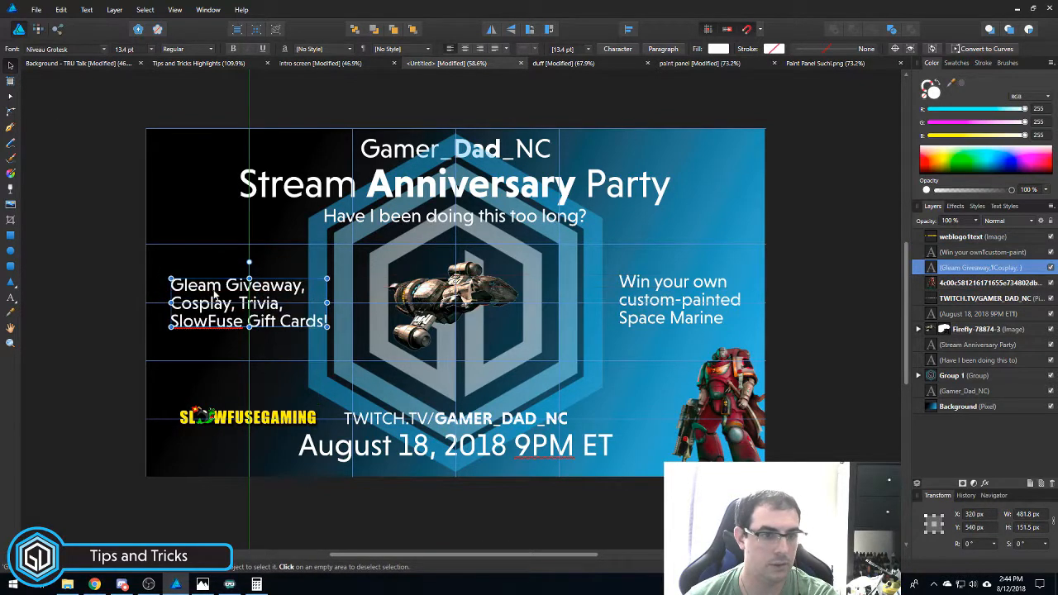
click(672, 291)
drag(671, 291, 673, 291)
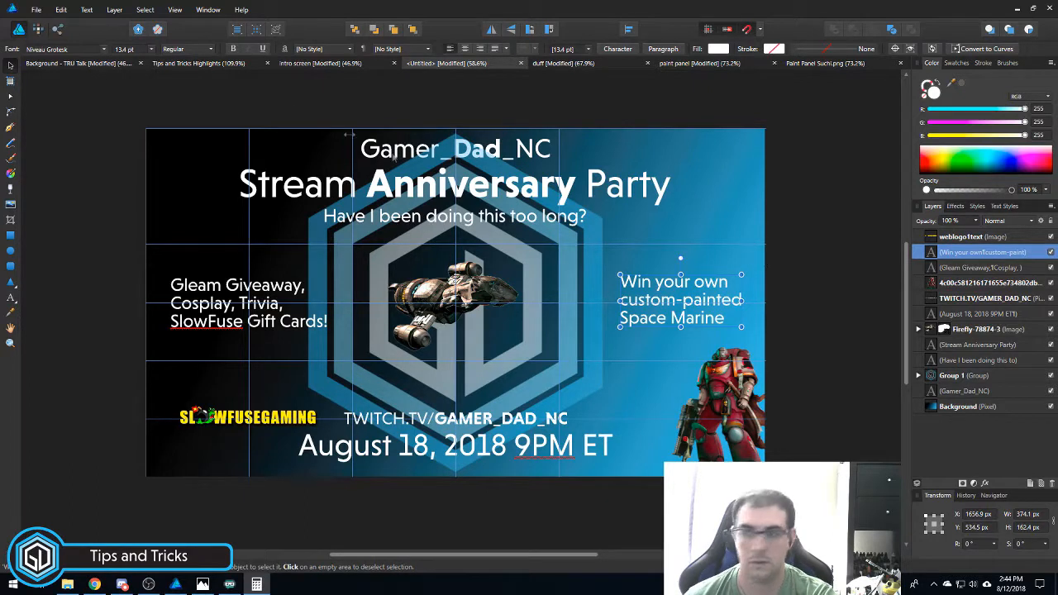
click(177, 11)
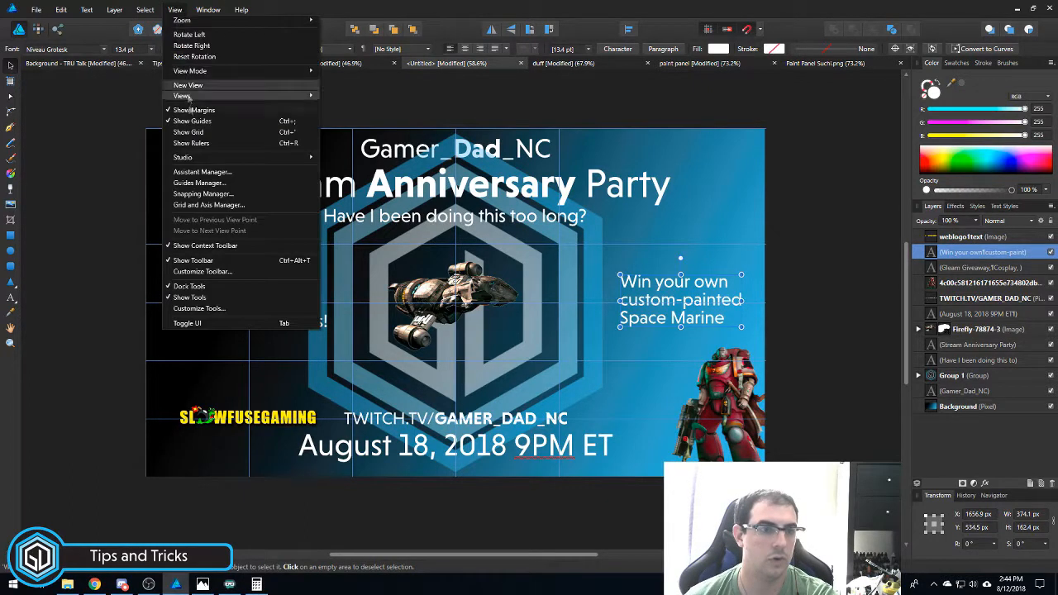
click(202, 183)
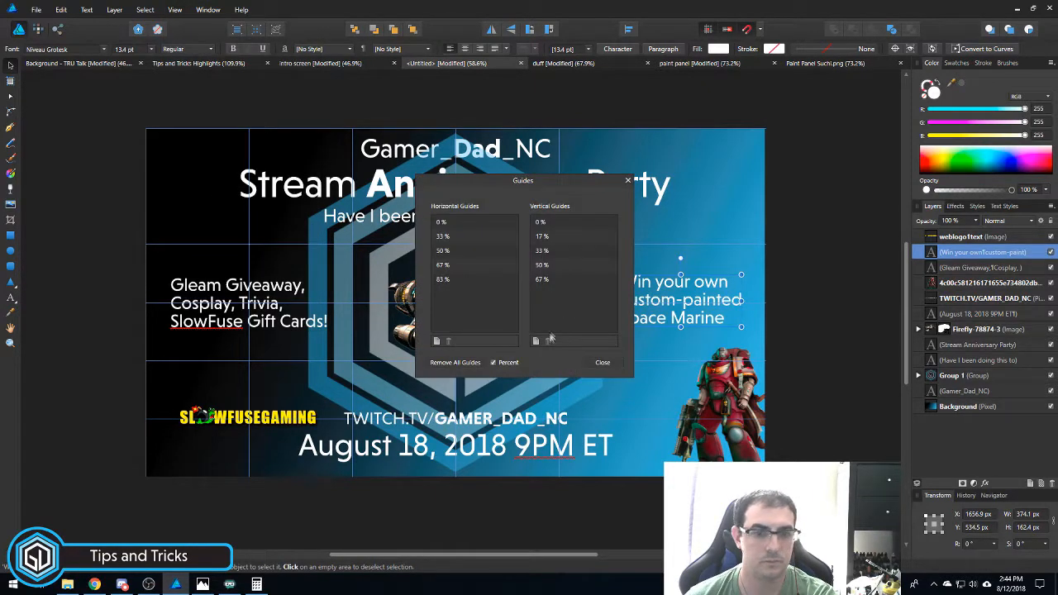
- Add a vertical guide at 83.325% of the artwork's width
click(537, 341)
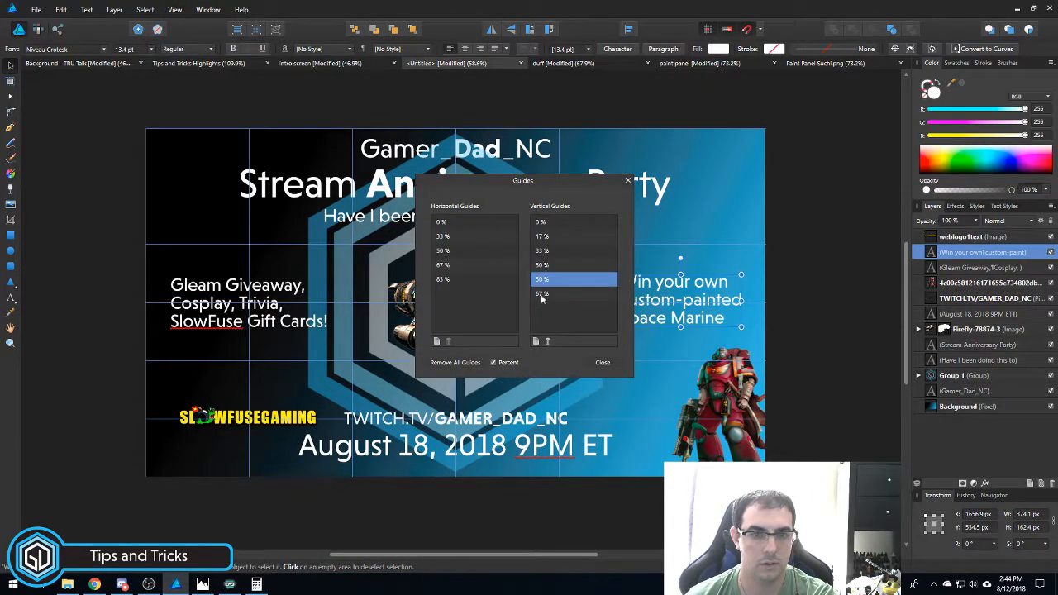
double_click(540, 281)
text(8)
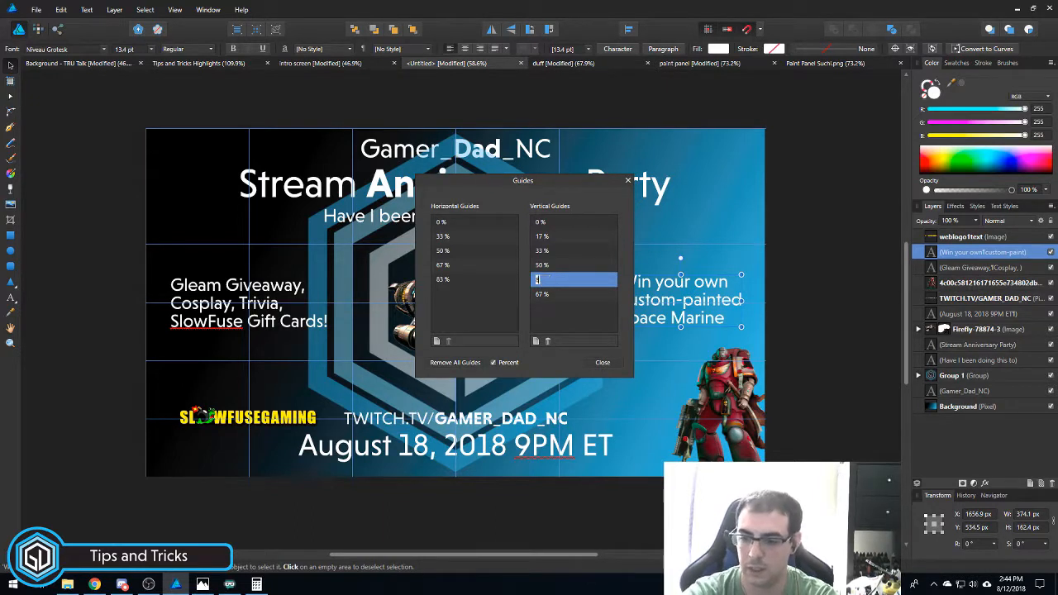
text(3.325)
key(Return)
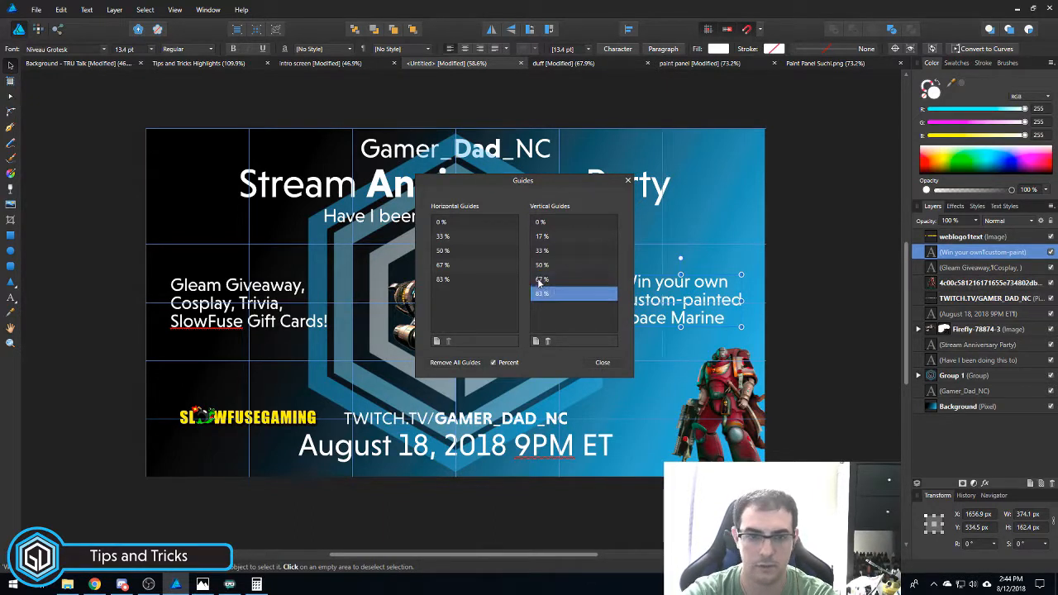
click(599, 364)
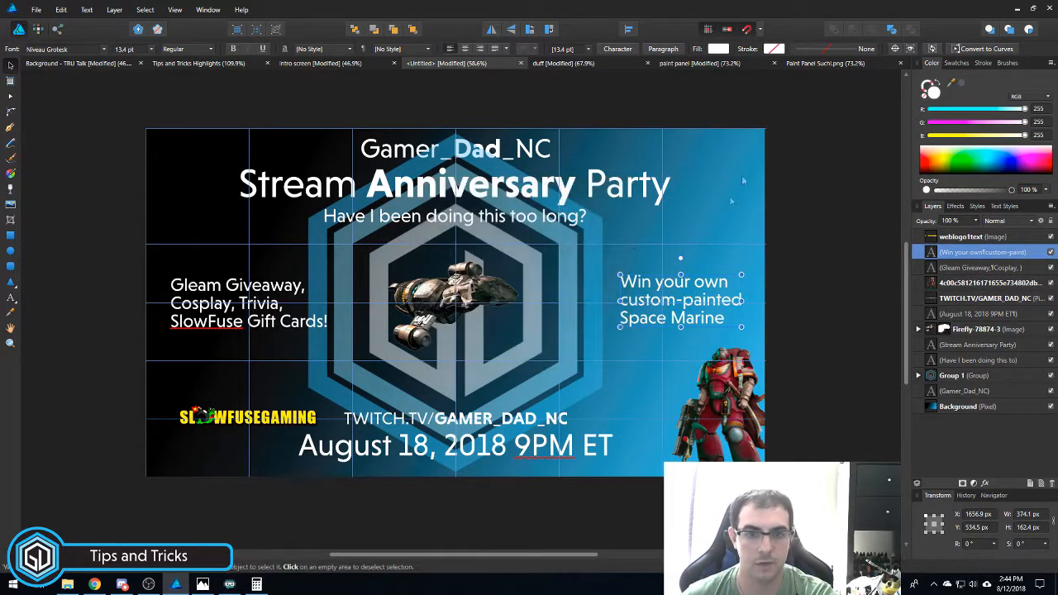
- Align the Space Marine giveaway text with the 83% vertical guide
drag(687, 296, 668, 294)
scroll(791, 306, up, 1)
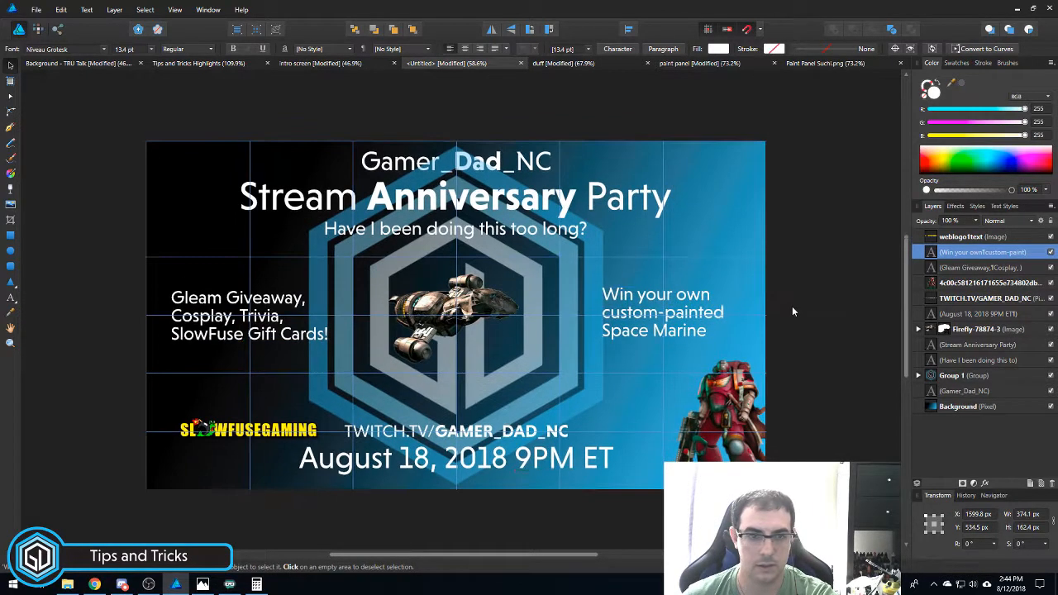
drag(809, 298, 798, 309)
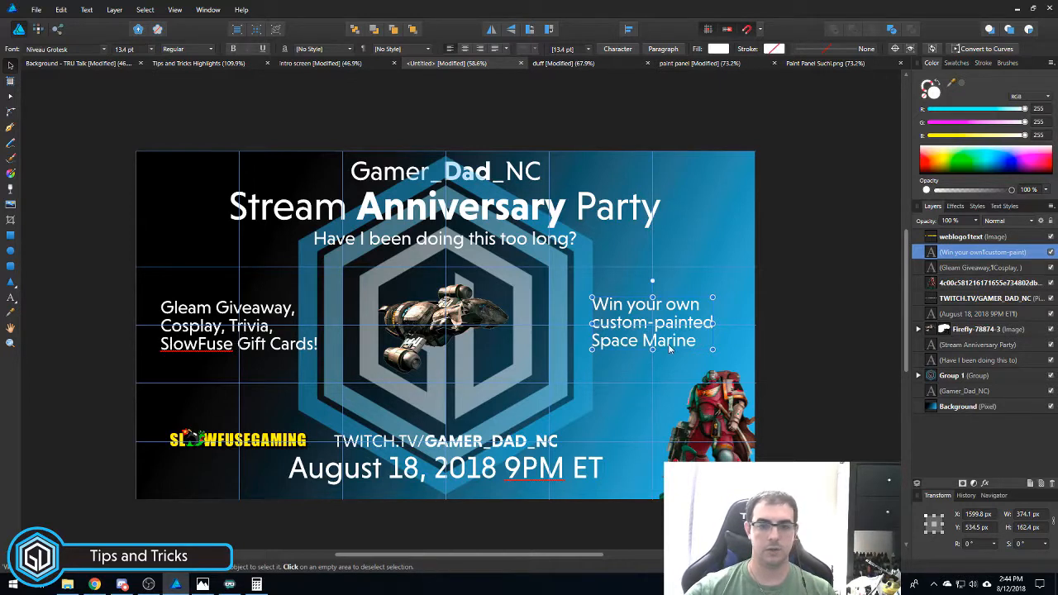
- Hide the guides and begin closing the Untitled document
click(174, 9)
click(190, 122)
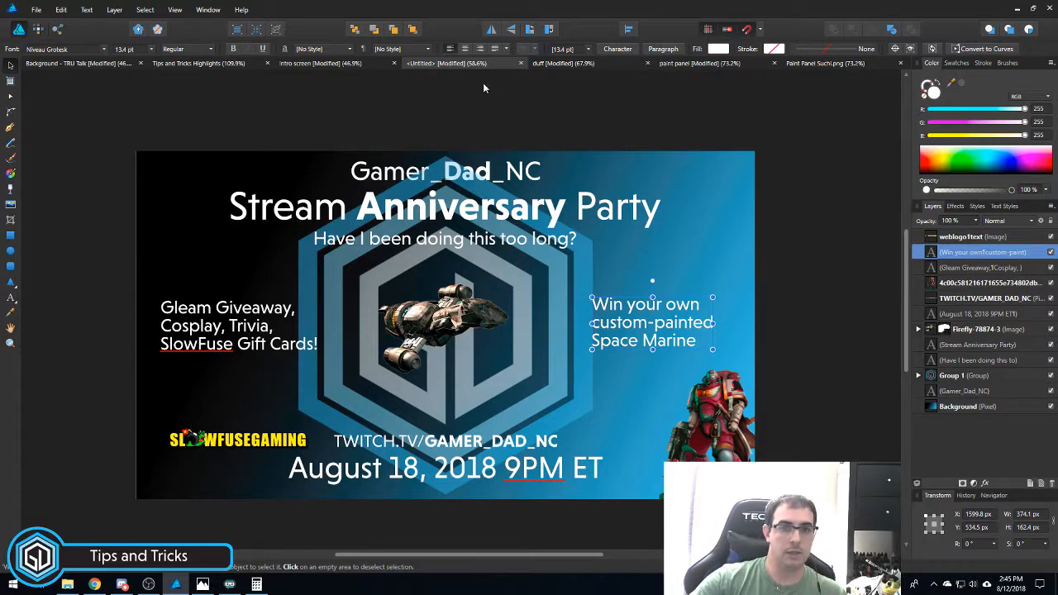
click(520, 63)
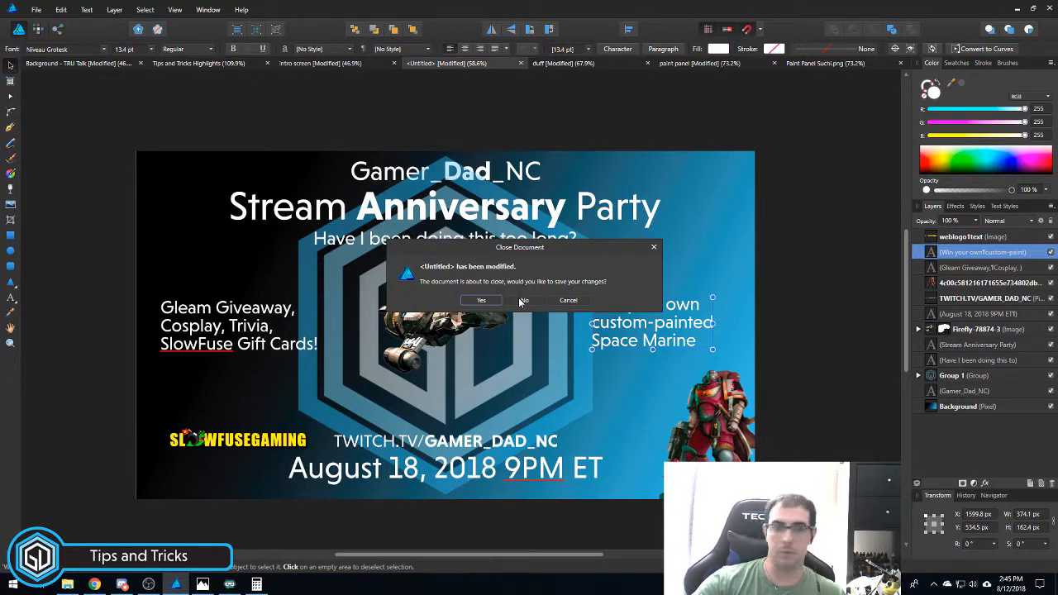
- Keep the untitled poster open and move the hexagon logo group below the background
click(576, 299)
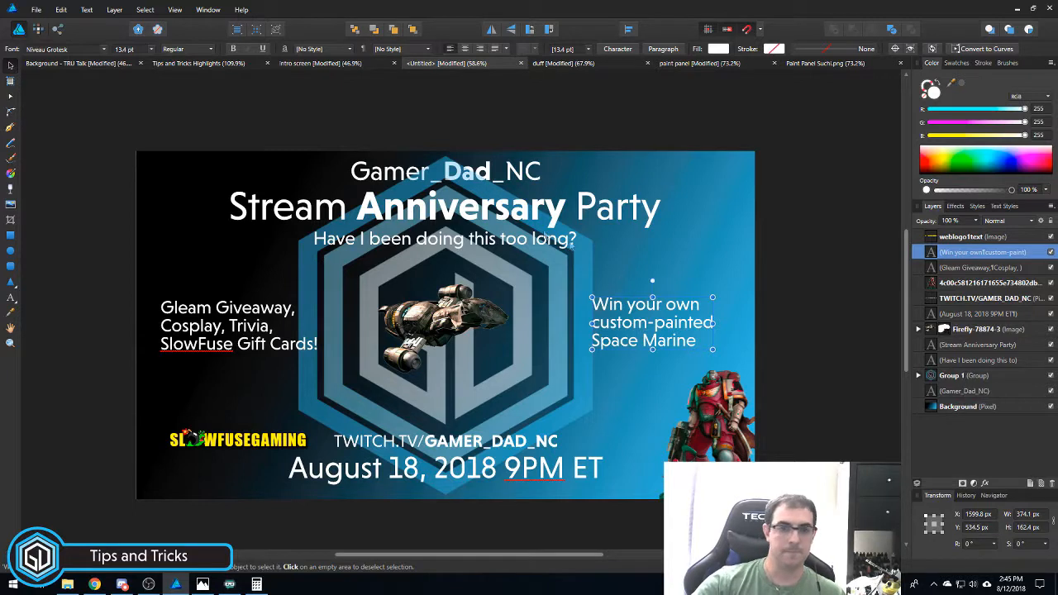
click(988, 380)
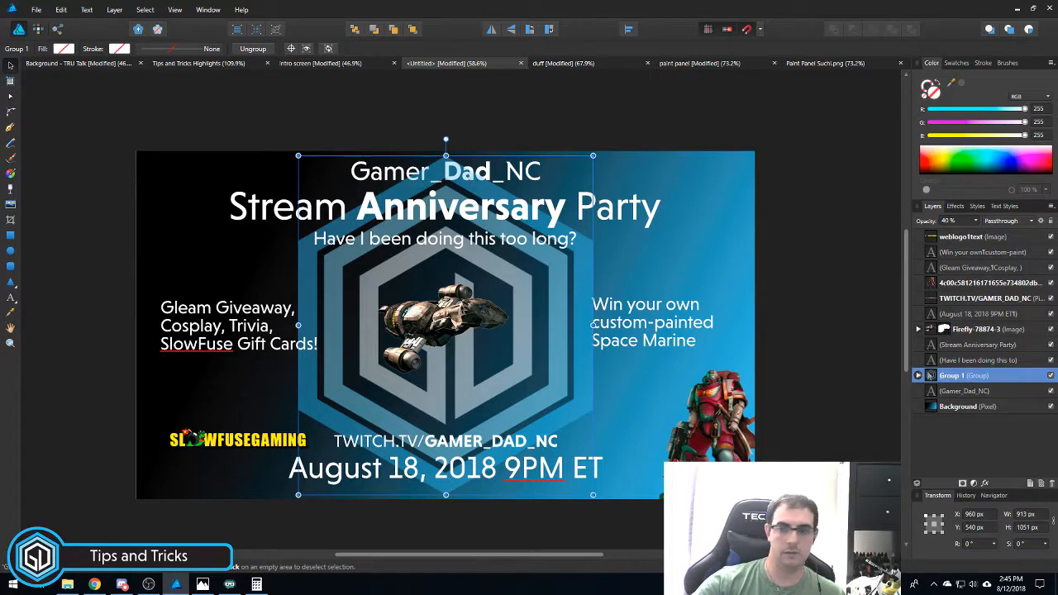
drag(1003, 383, 981, 391)
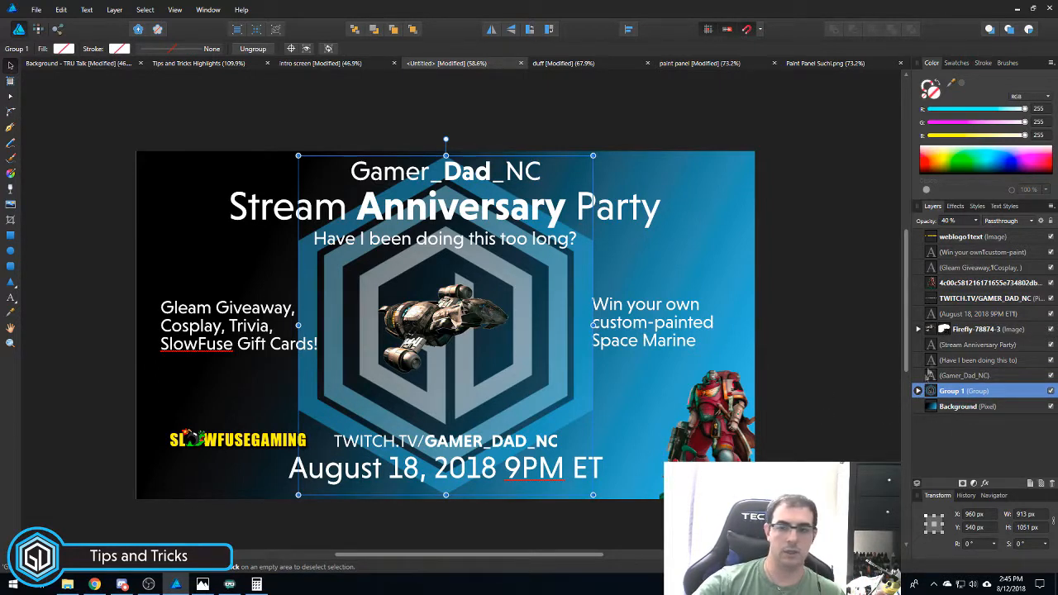
- Try restacking the spaceship layer behind the logo, undo it, and switch to the intro screen document
drag(991, 330, 992, 464)
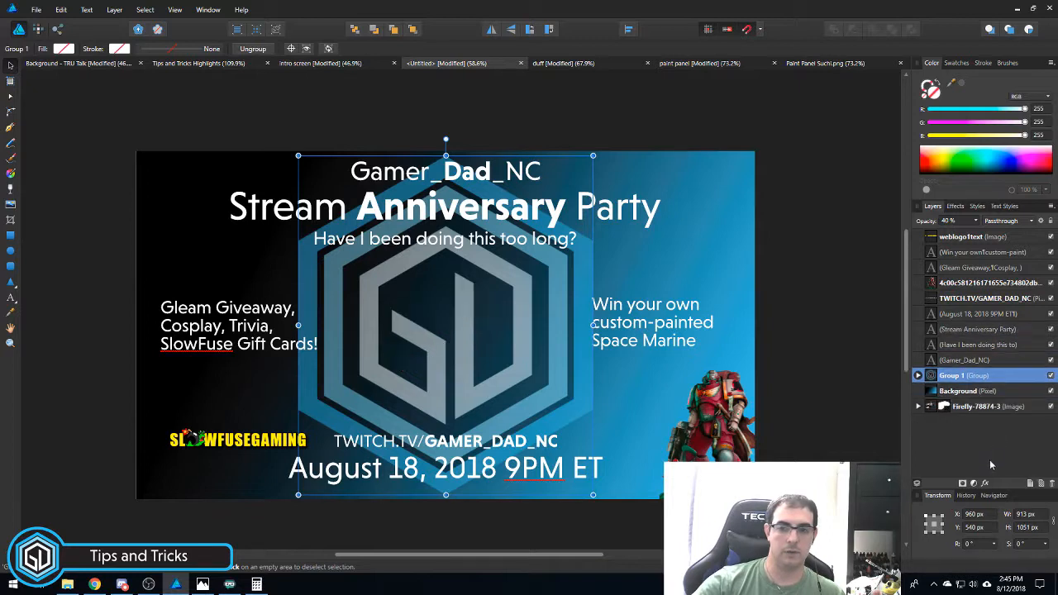
drag(972, 407, 975, 390)
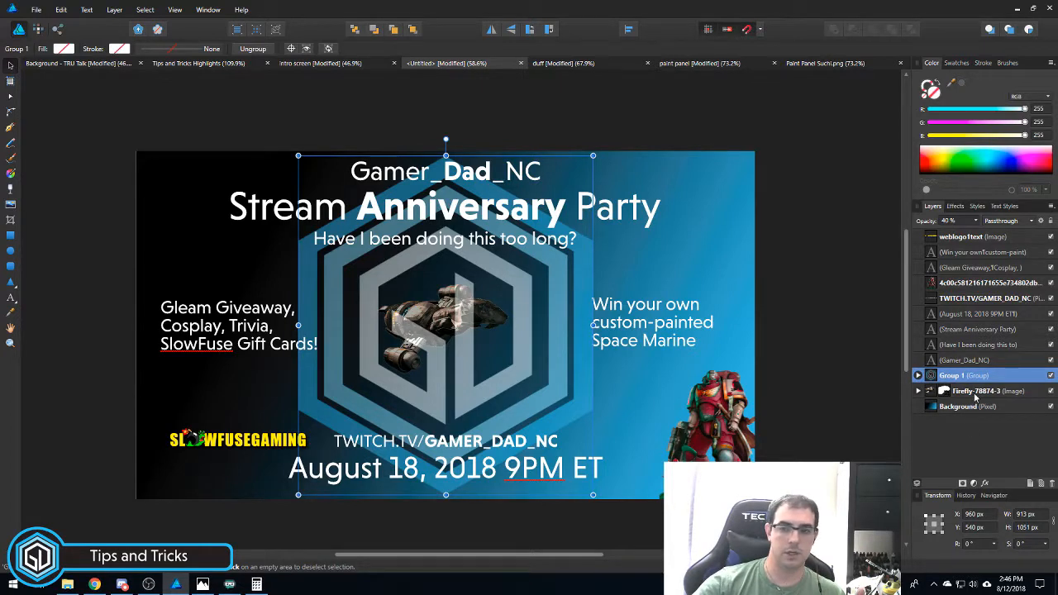
key(ctrl+z)
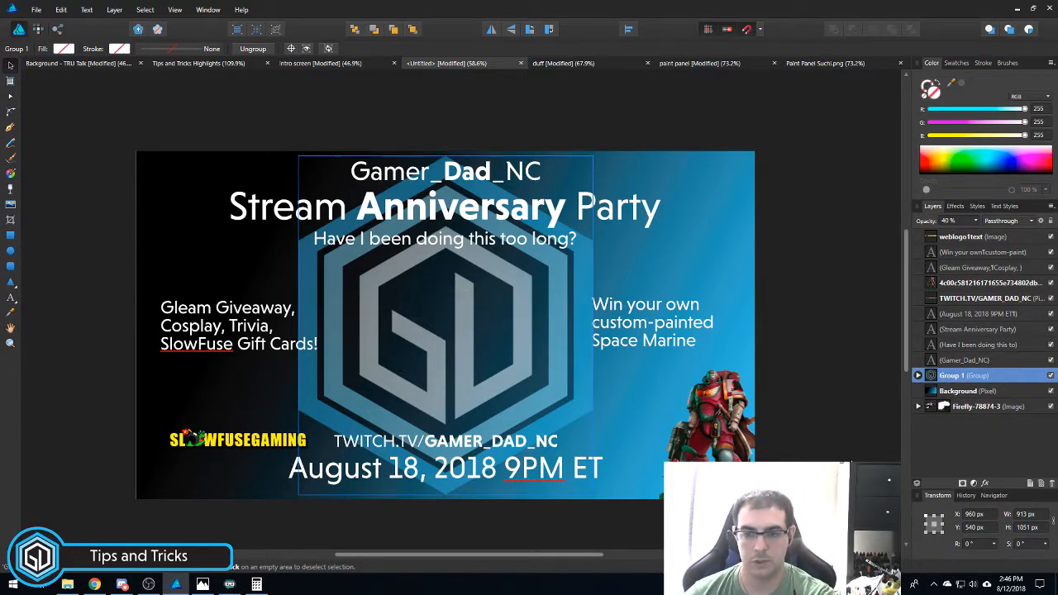
key(ctrl+z)
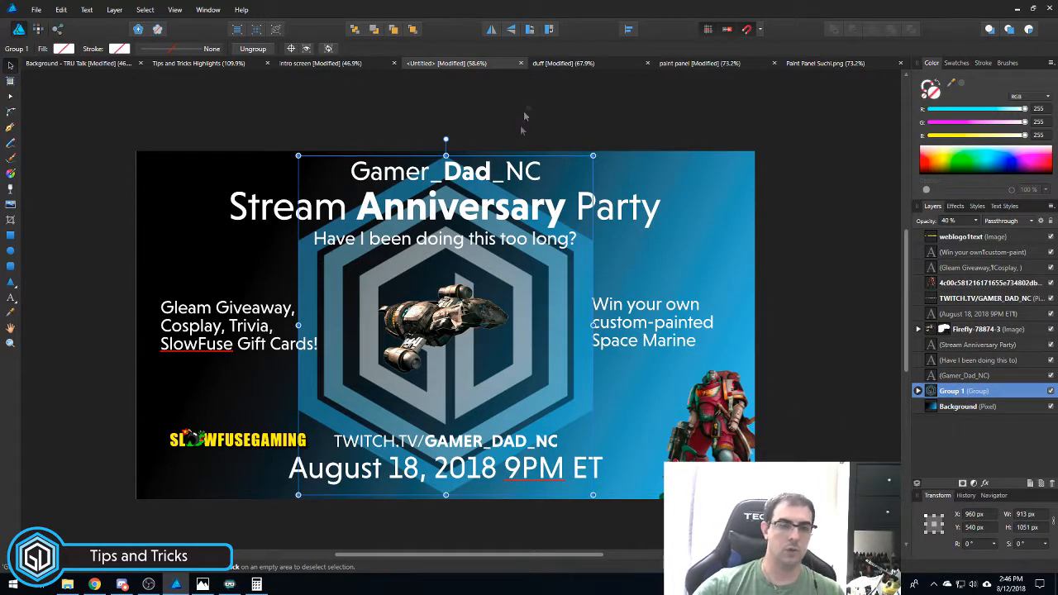
click(354, 64)
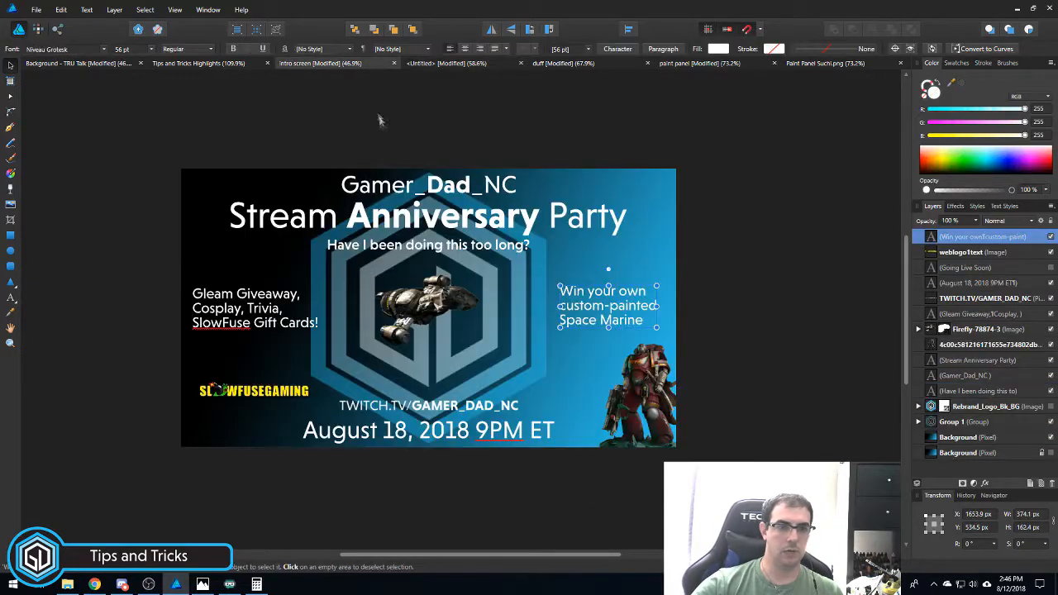
- Close the Untitled document without saving and return to the intro screen
click(509, 63)
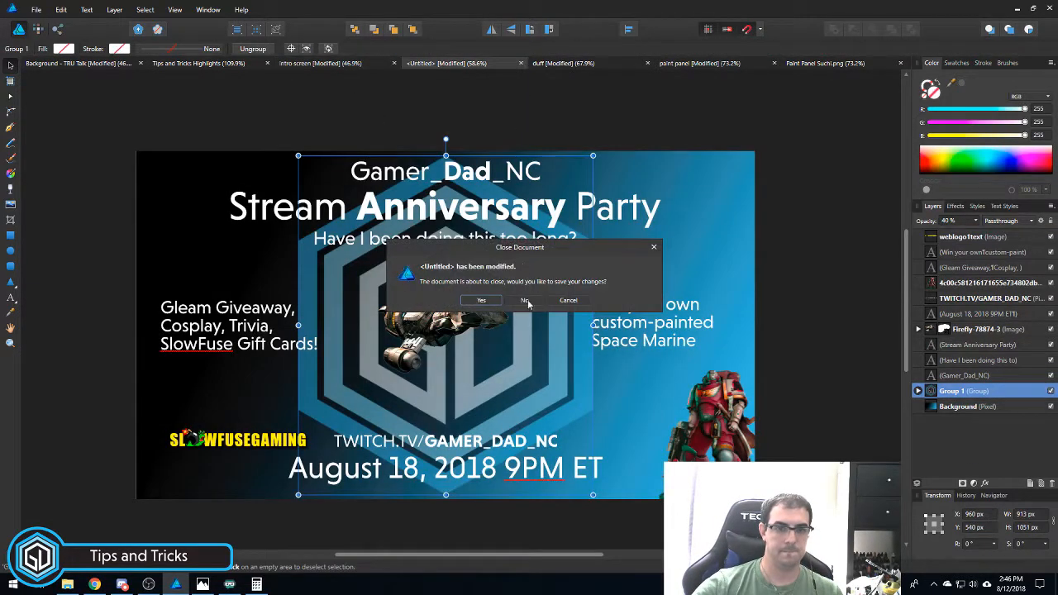
click(529, 303)
click(364, 63)
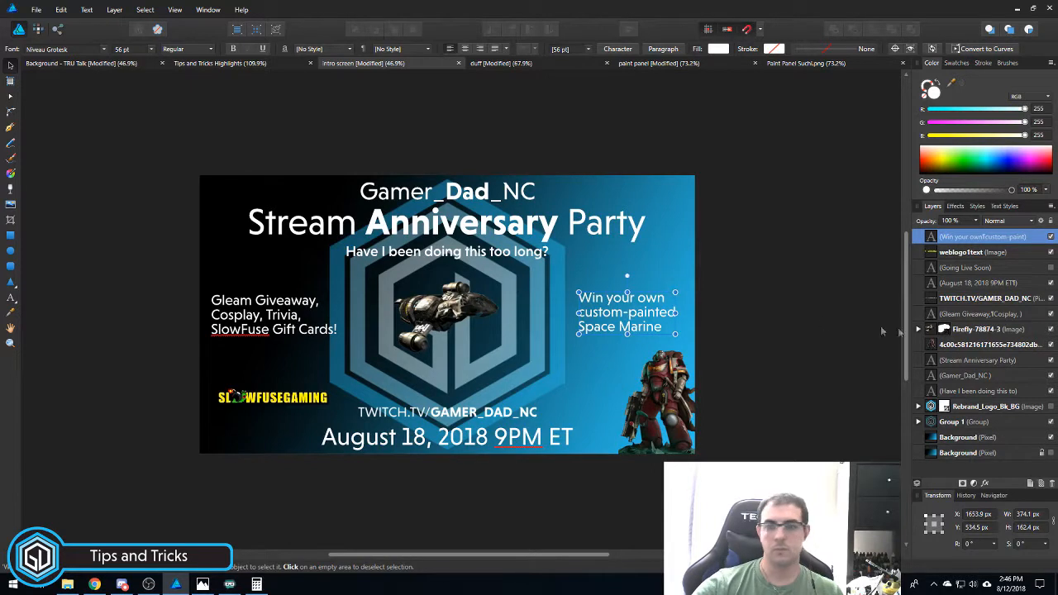
- Hide the Space Marine prize text, SLOWFUSEGAMING logo, date, Twitch address, Gleam Giveaway text and Firefly spaceship
click(1051, 237)
click(1051, 252)
click(1050, 283)
click(1050, 299)
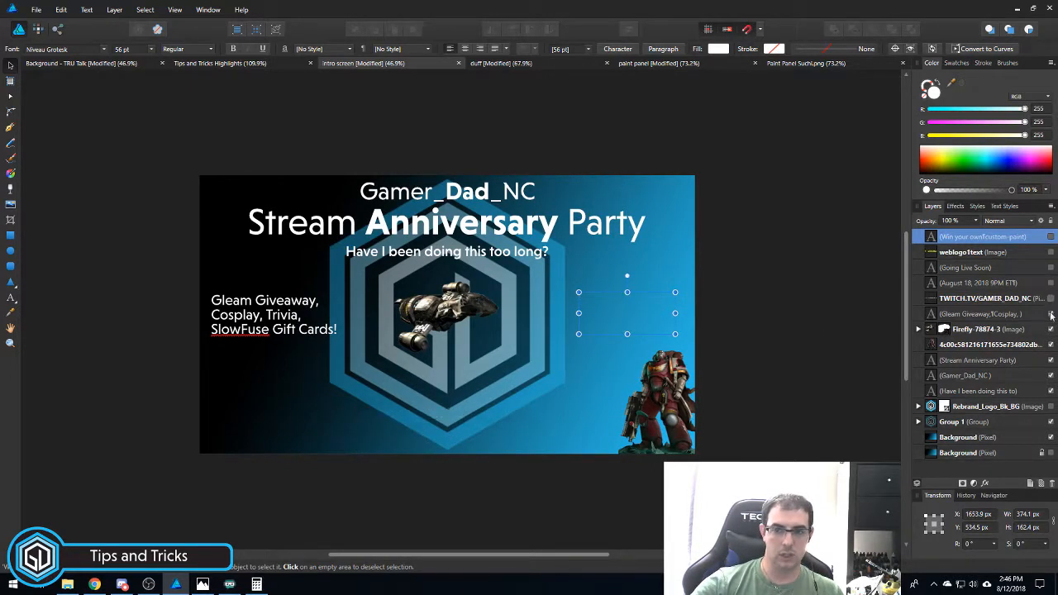
click(1051, 314)
click(1051, 329)
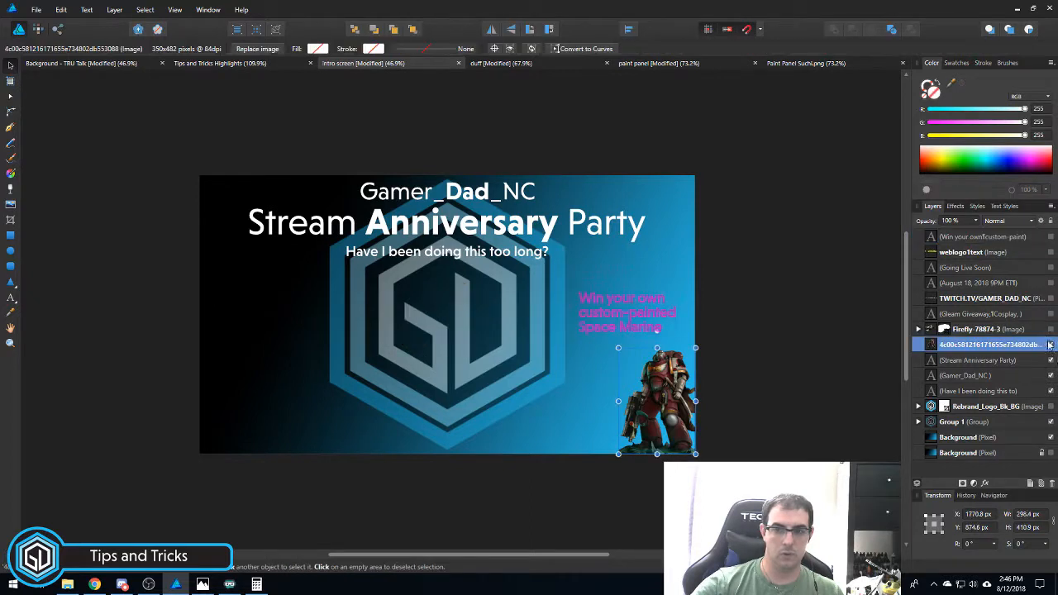
- Hide the Space Marine image, title, Gamer_Dad_NC text, tagline and Rebrand logo, then view Paint Panel Suchi.png
click(1048, 345)
click(1051, 345)
click(1051, 360)
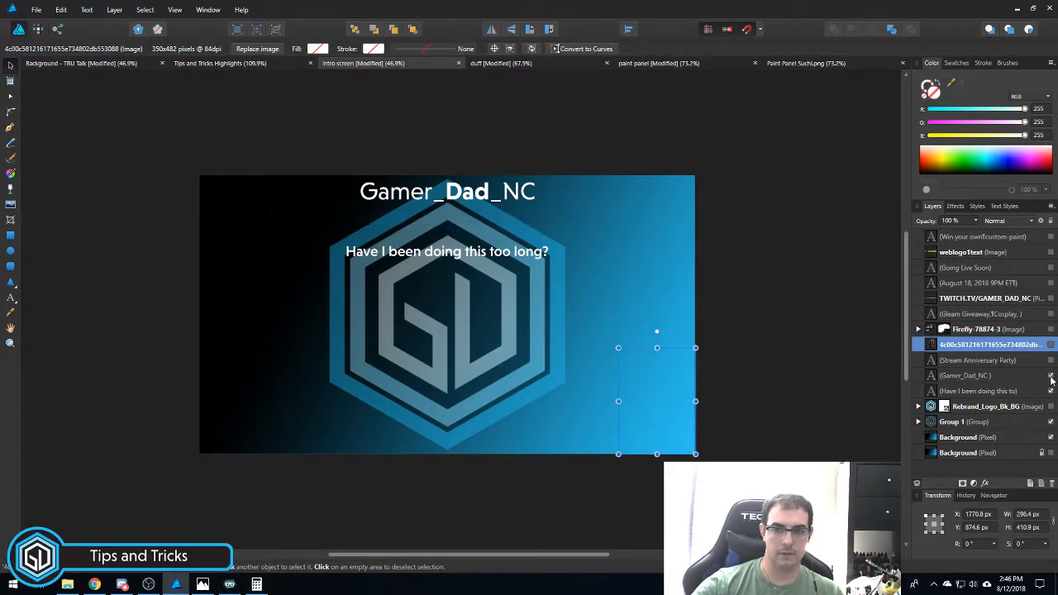
click(1051, 376)
click(1051, 391)
click(1051, 406)
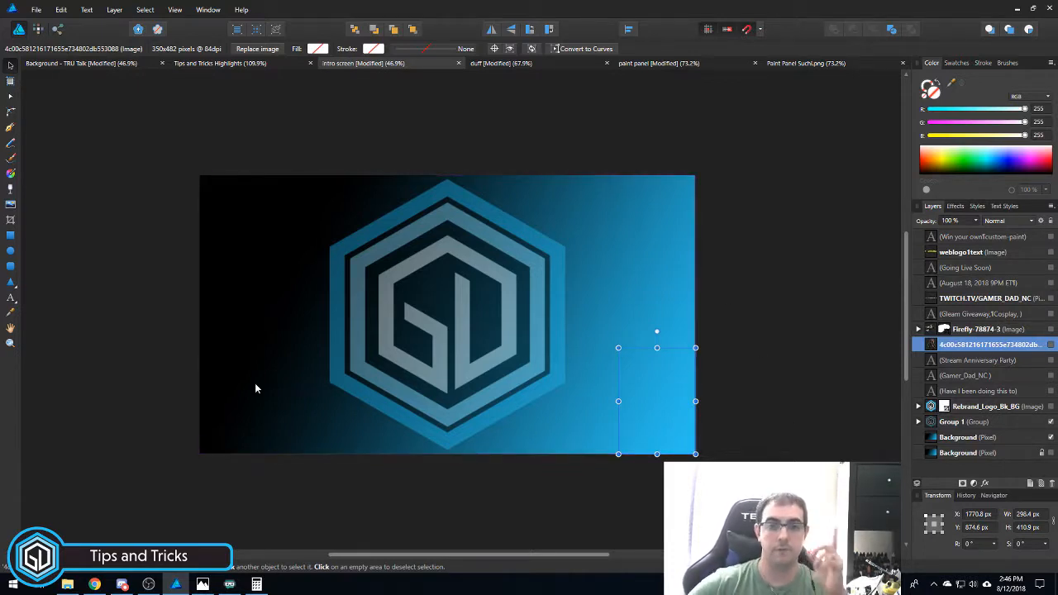
click(796, 66)
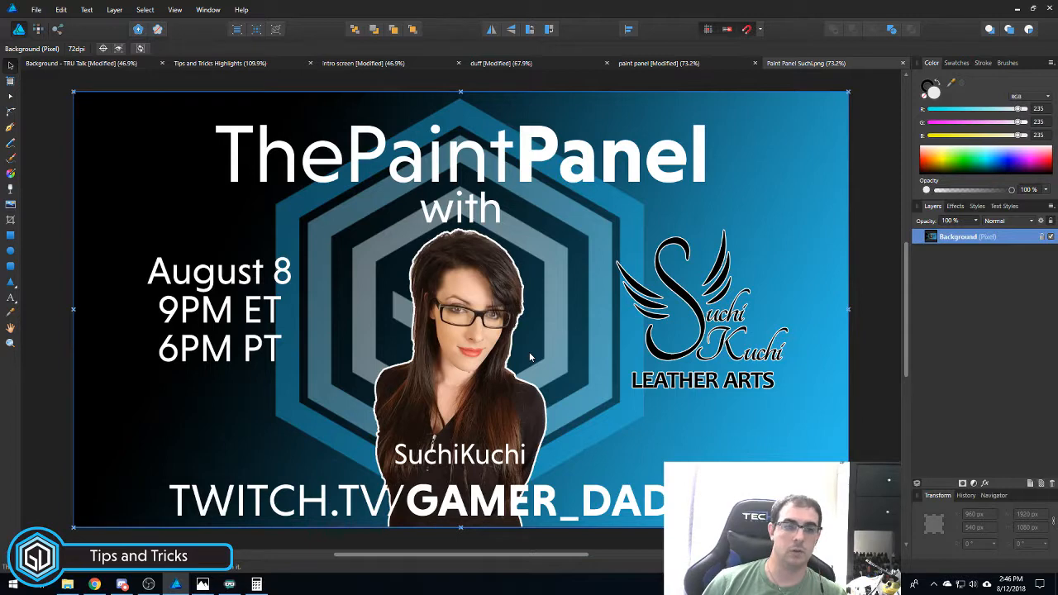
- In the Guides Manager, add three horizontal guides at 33, 50 and 67 percent
click(173, 11)
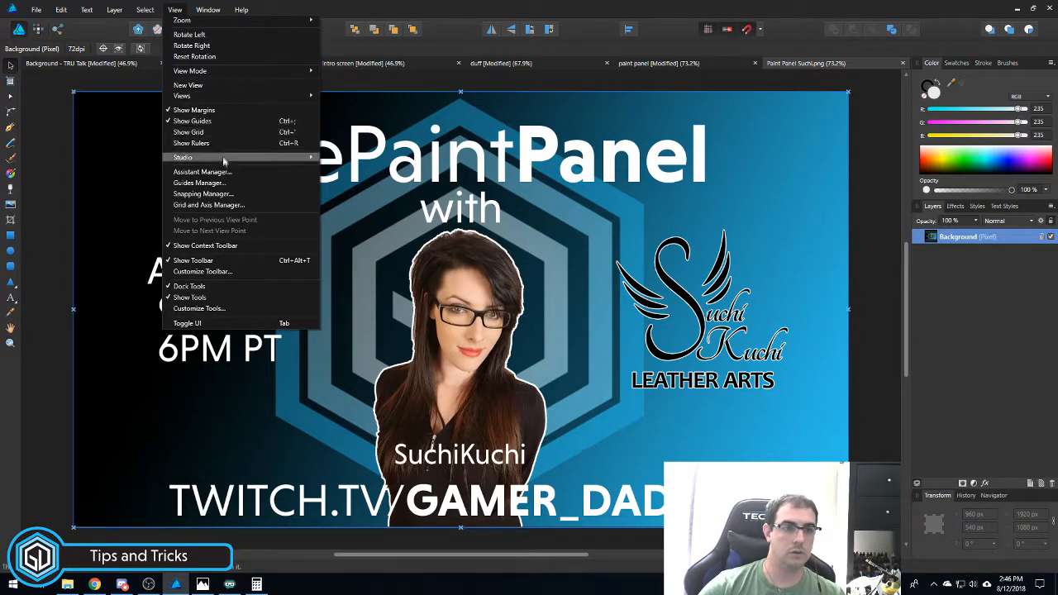
click(229, 186)
click(439, 340)
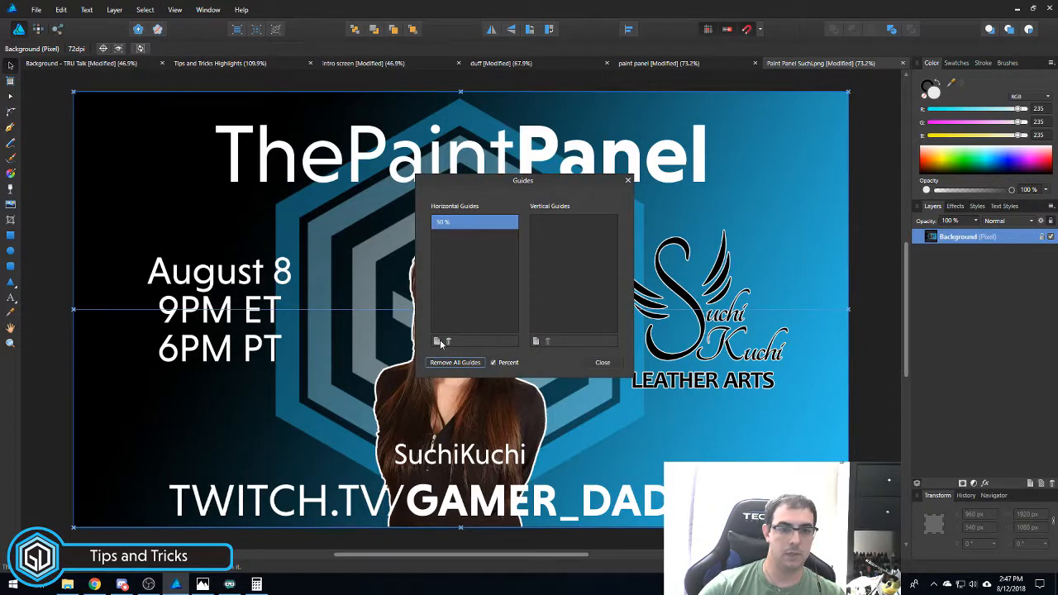
click(440, 340)
click(440, 339)
double_click(436, 223)
text(25)
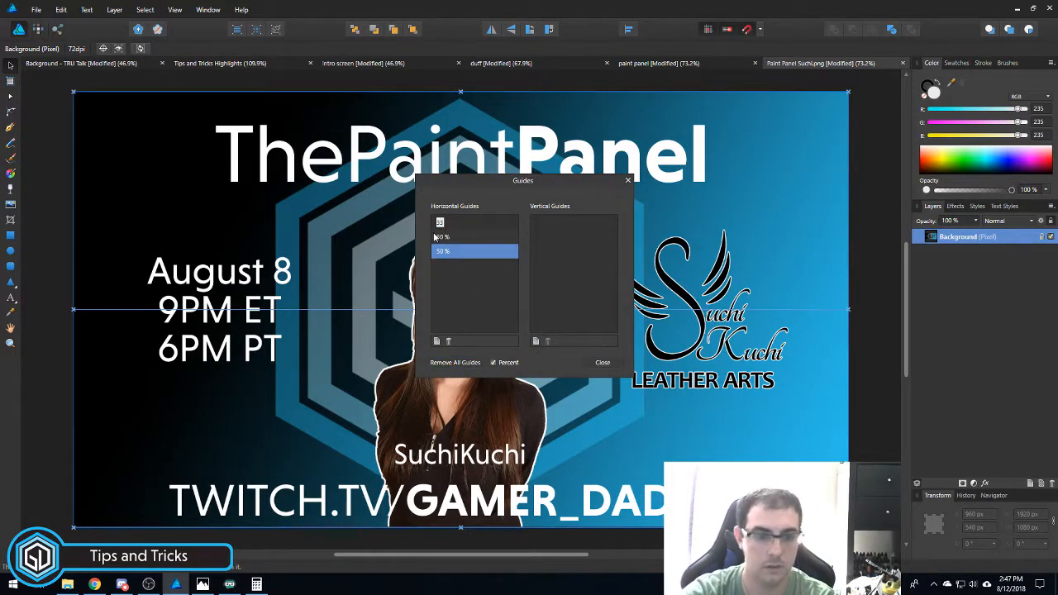
key(Return)
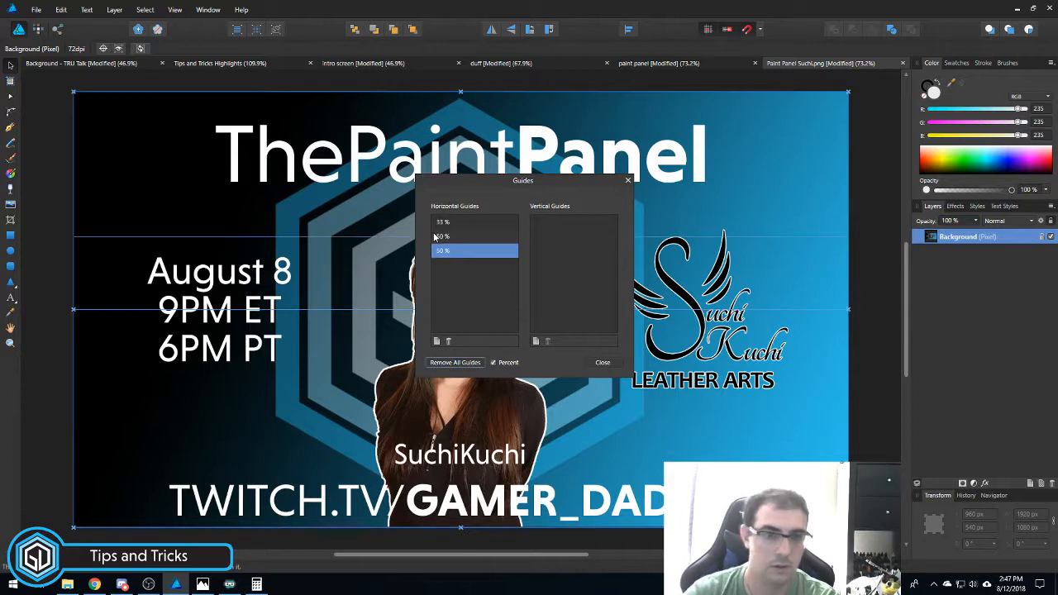
double_click(440, 252)
text(66.6)
key(Return)
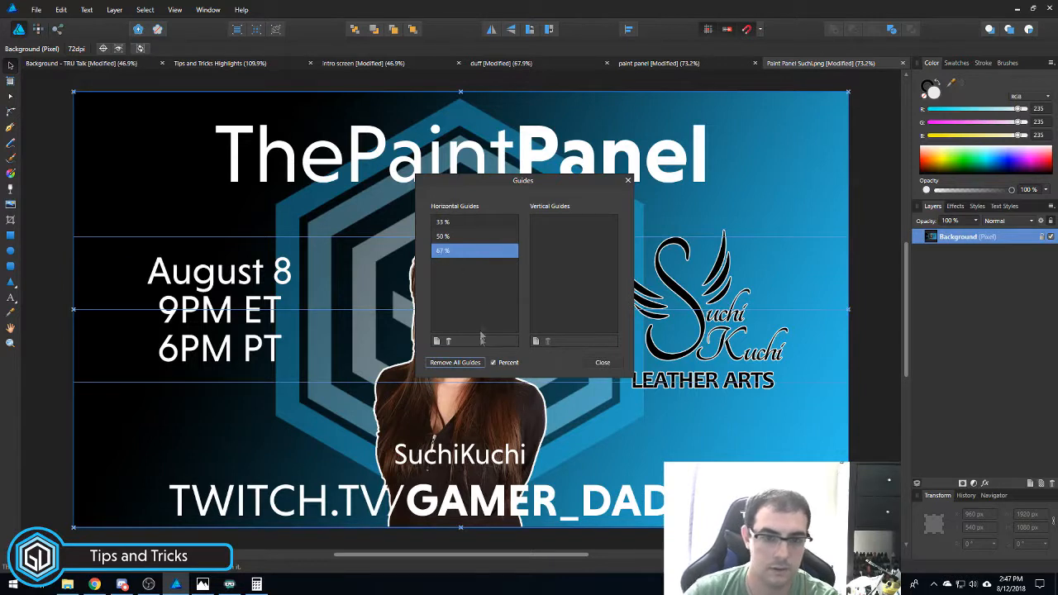
- Add three vertical guides at 50, 33 and 67 percent
click(534, 342)
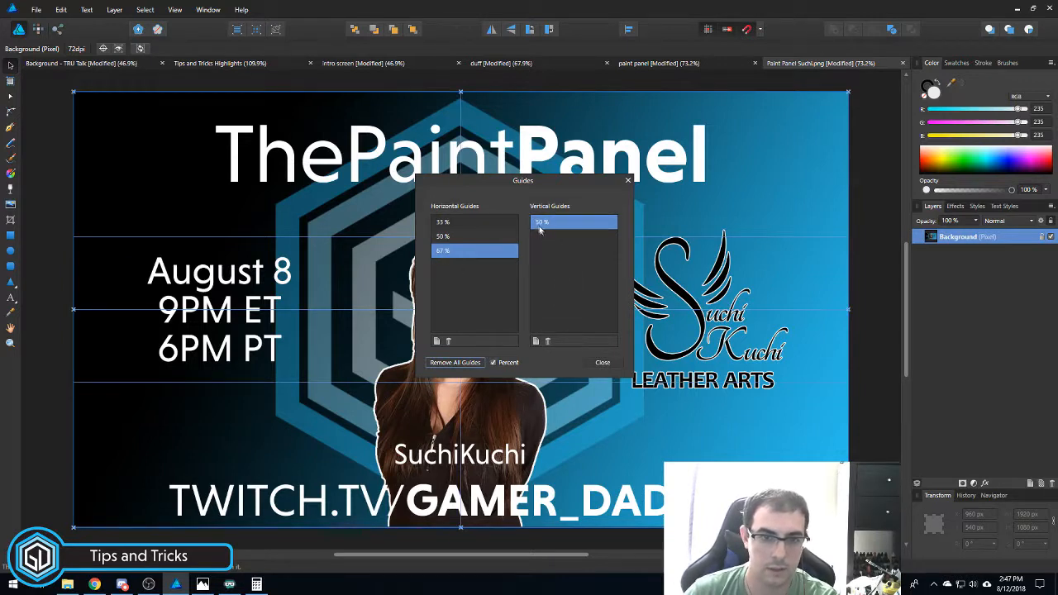
click(535, 340)
click(535, 341)
double_click(541, 237)
text(33)
key(Return)
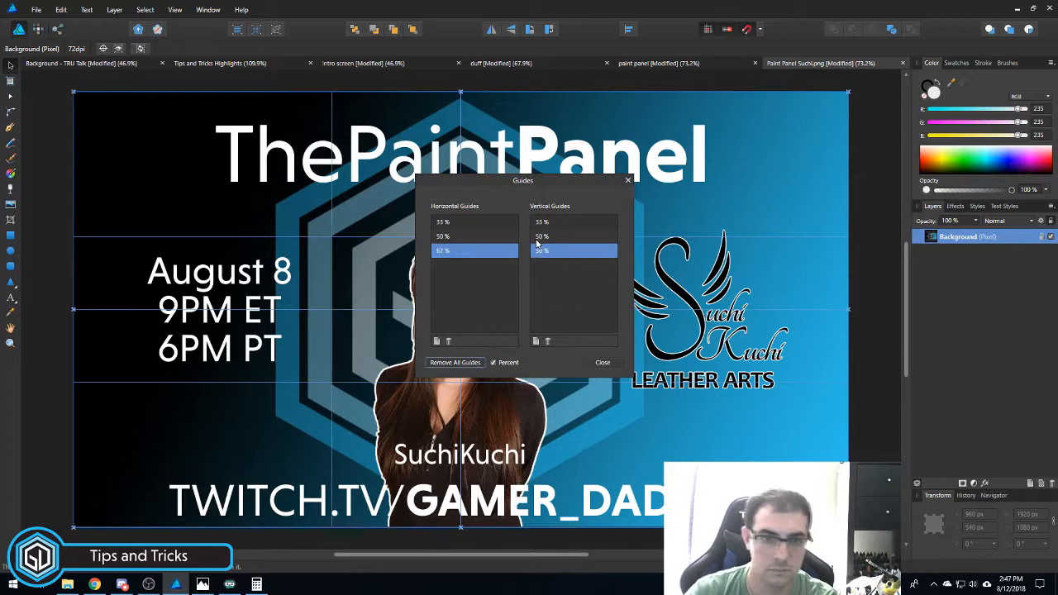
double_click(539, 255)
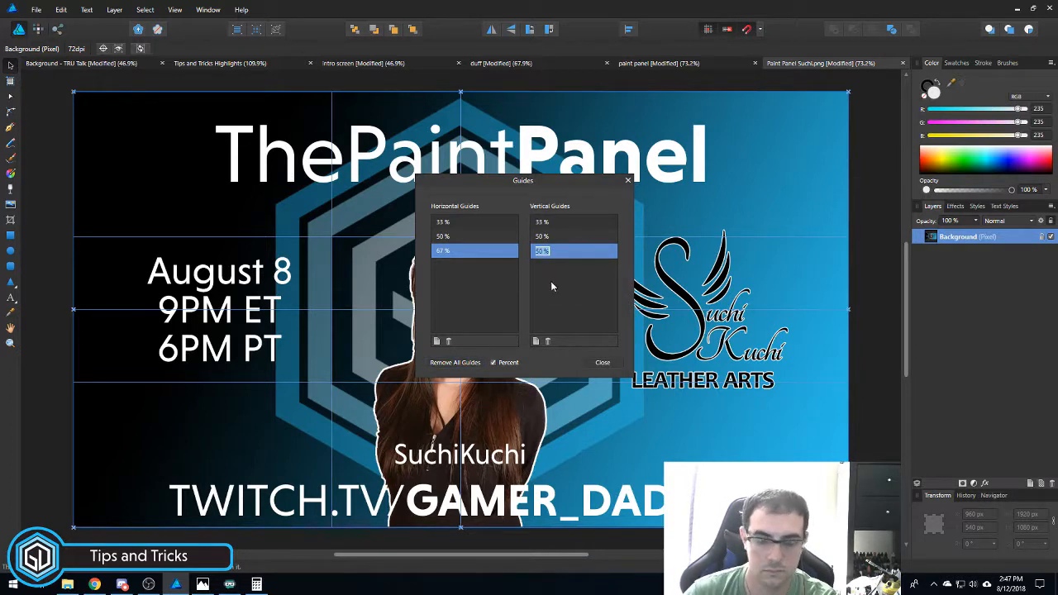
text(67)
key(Return)
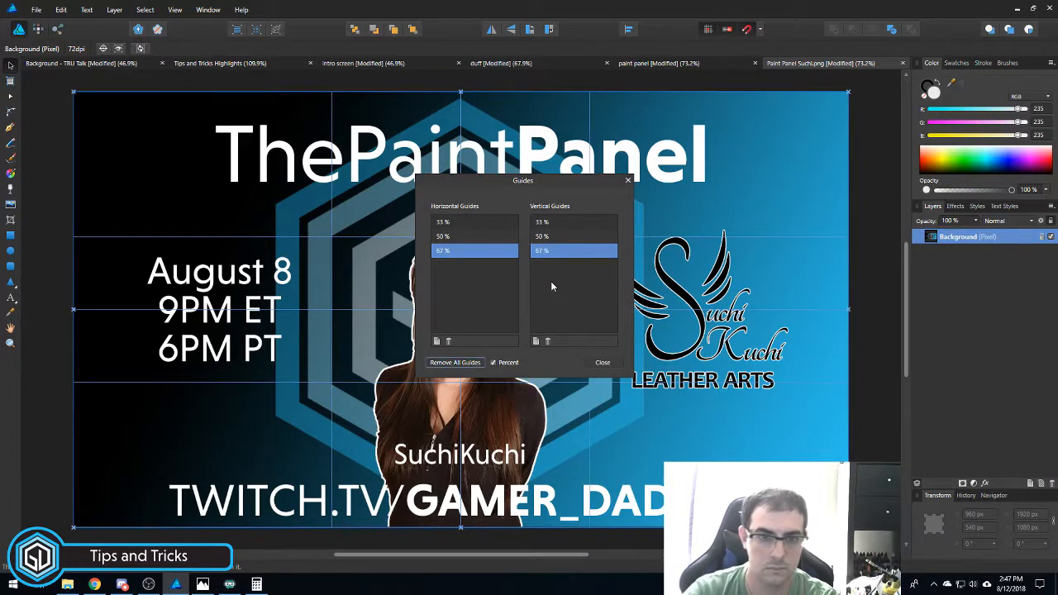
- Add a horizontal and a vertical guide at 83 percent
click(437, 341)
double_click(441, 253)
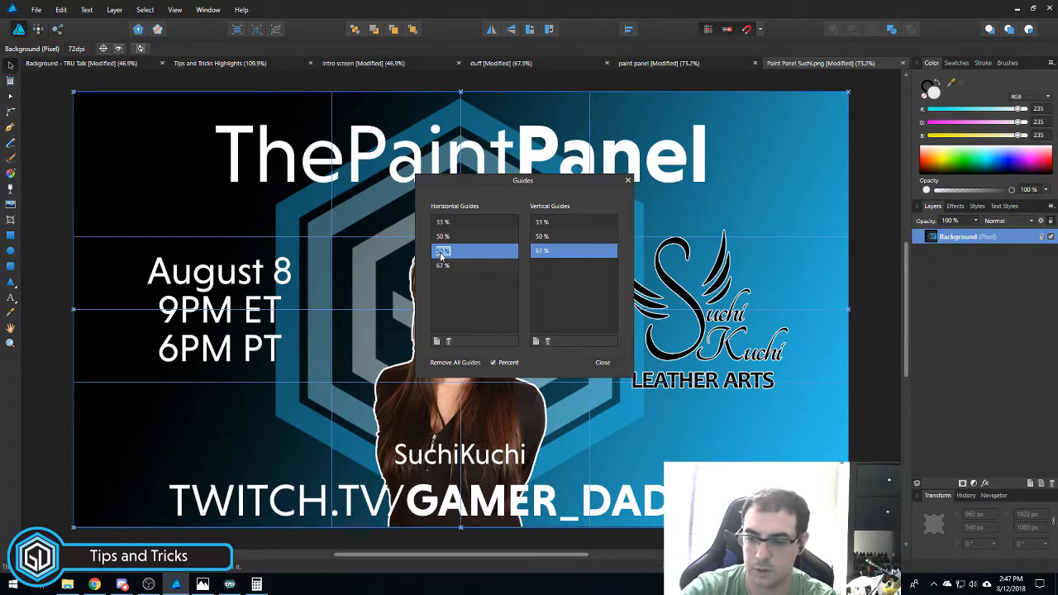
text(6)
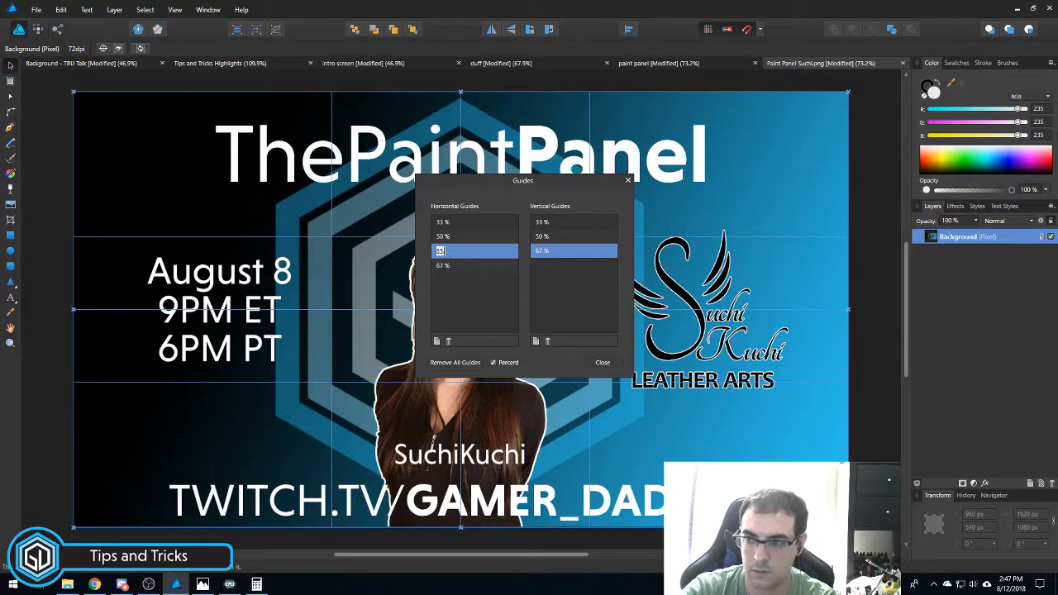
text(3.333)
key(Return)
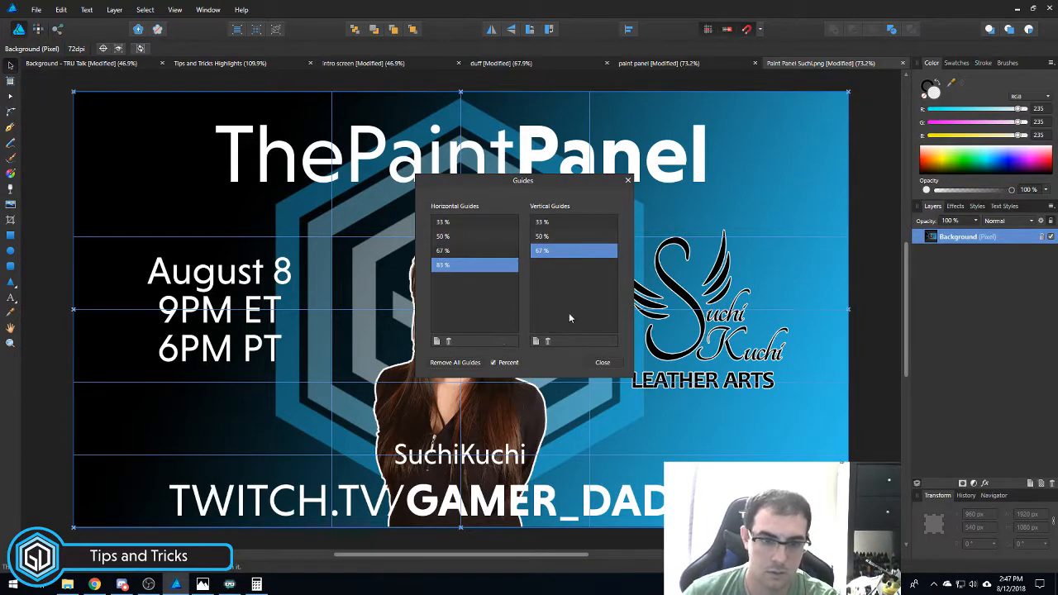
click(535, 341)
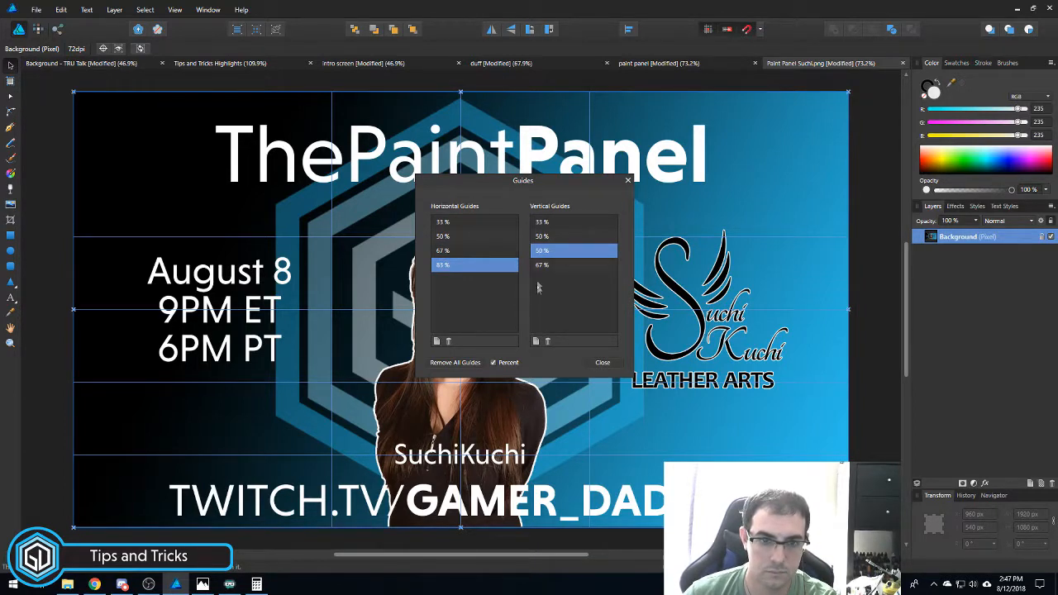
double_click(538, 253)
text(83.32)
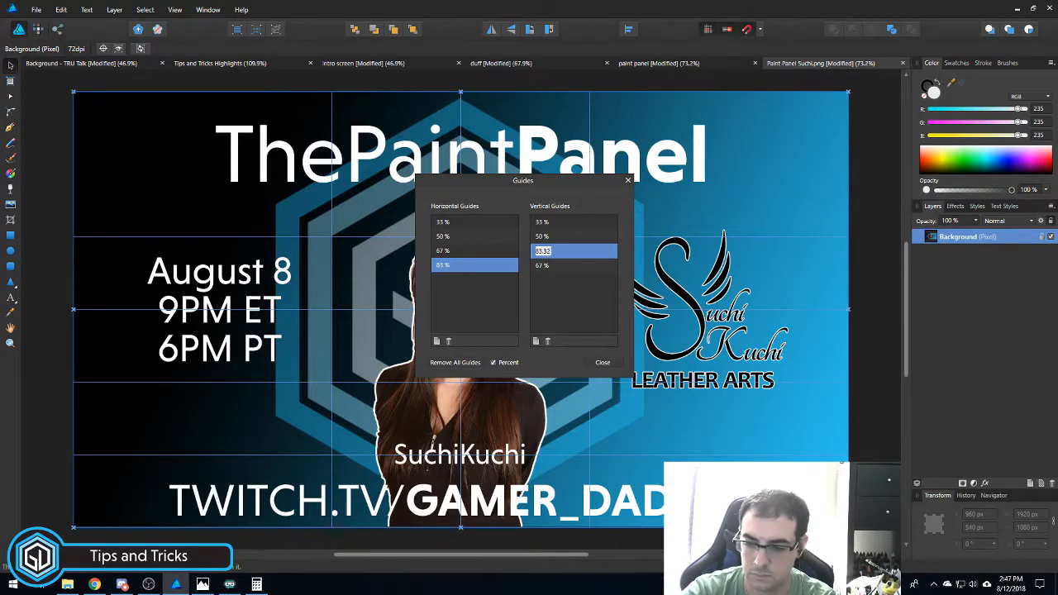
key(Return)
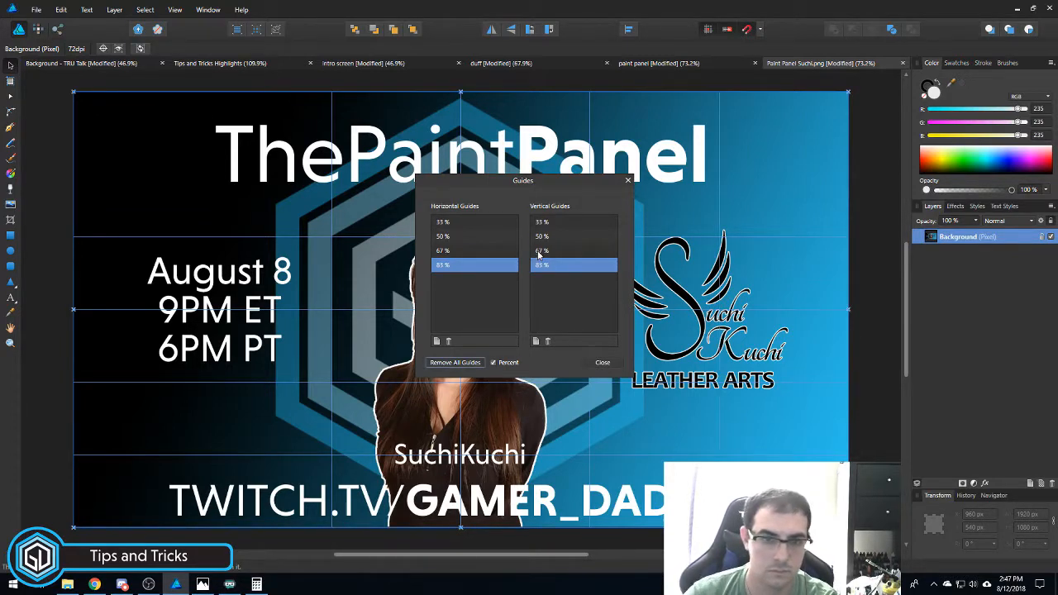
- Add horizontal and vertical guides at 17 percent and close the Guides Manager
click(437, 341)
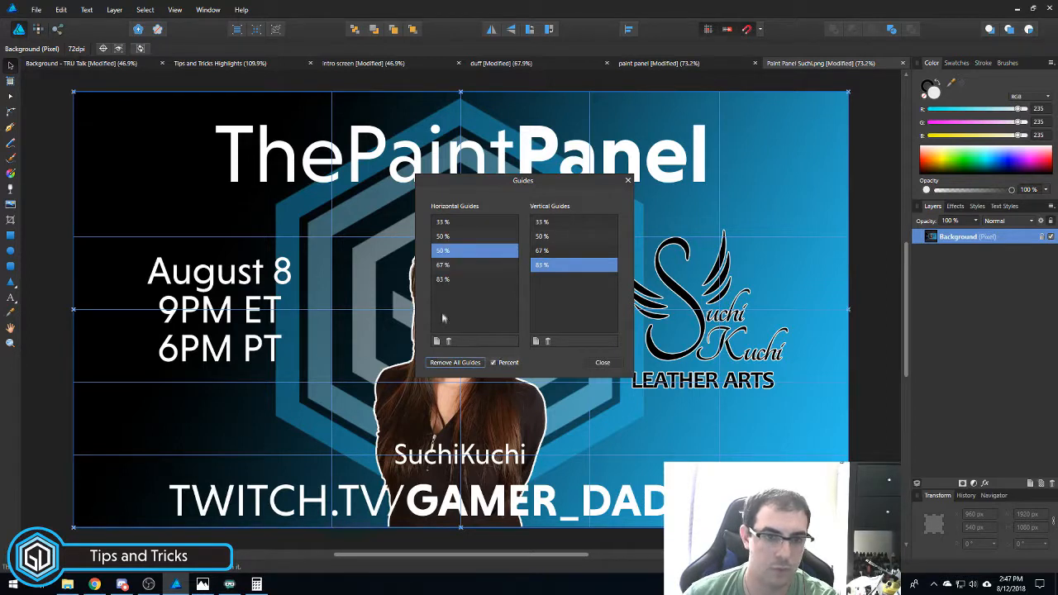
double_click(444, 252)
text(17)
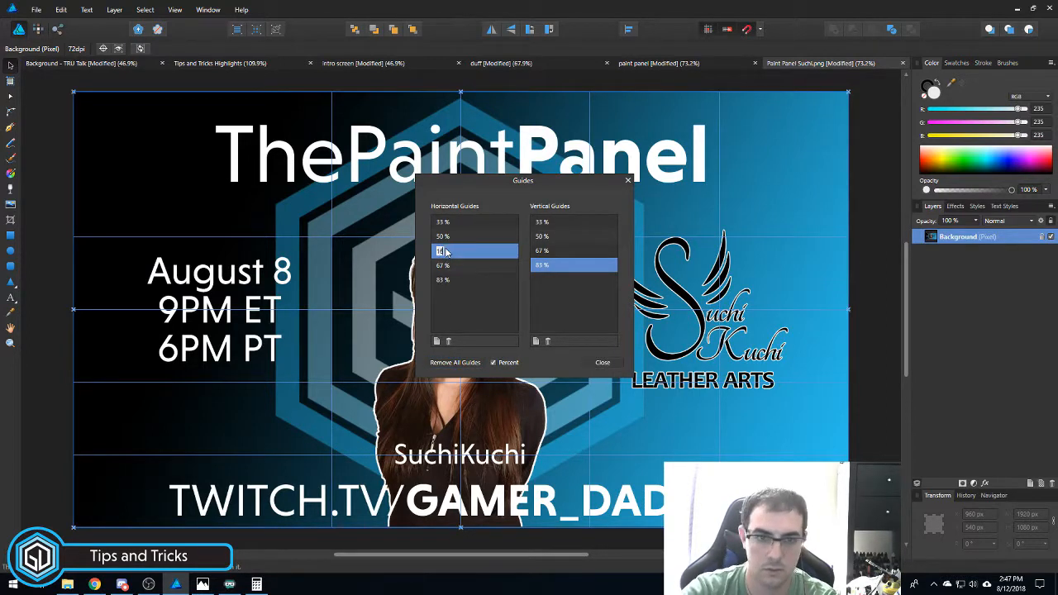
key(Return)
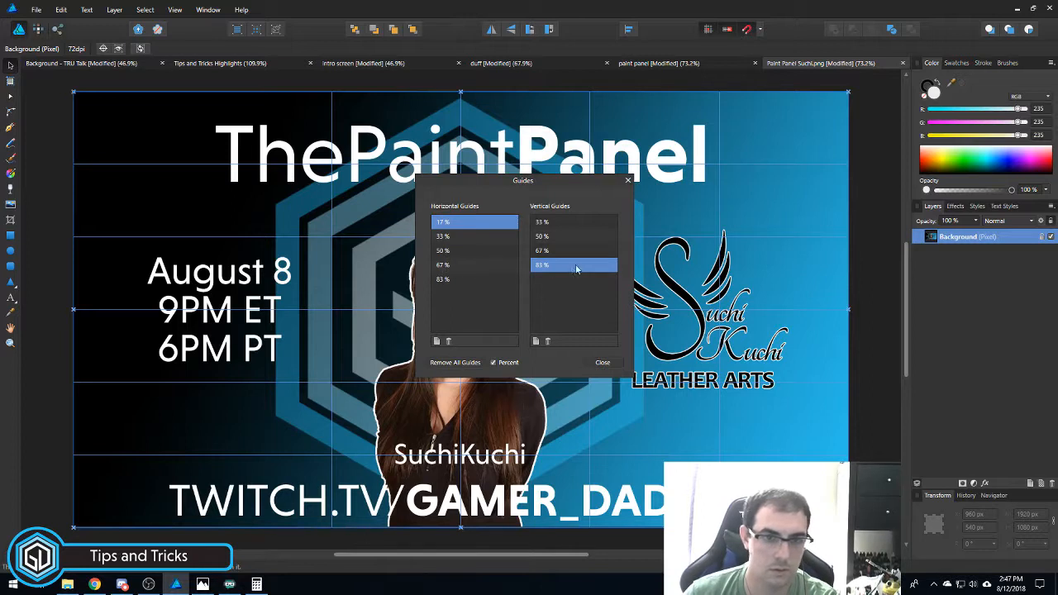
click(536, 342)
double_click(542, 251)
text(17)
key(Return)
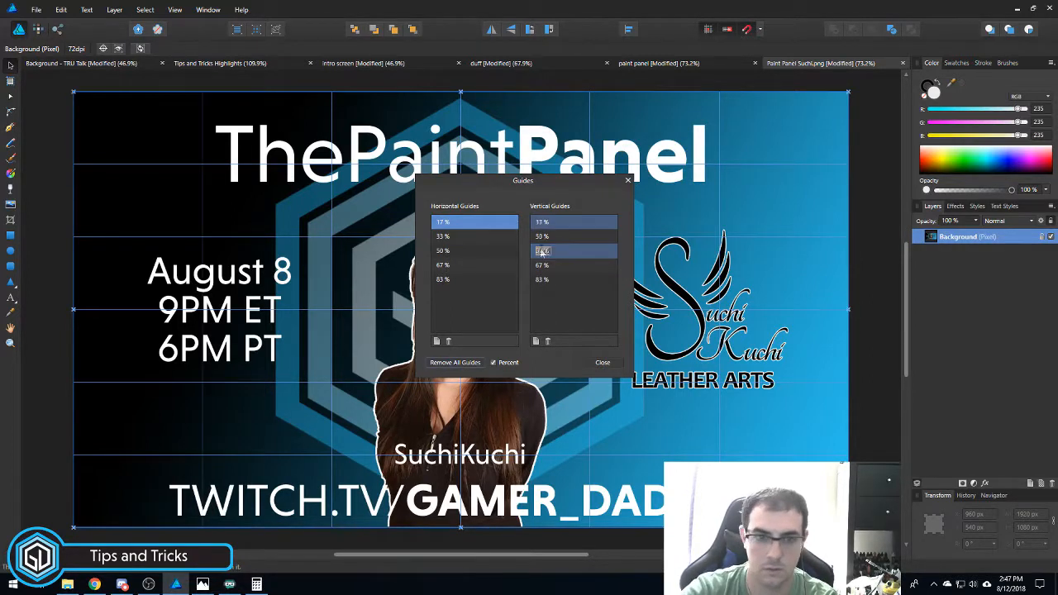
click(600, 363)
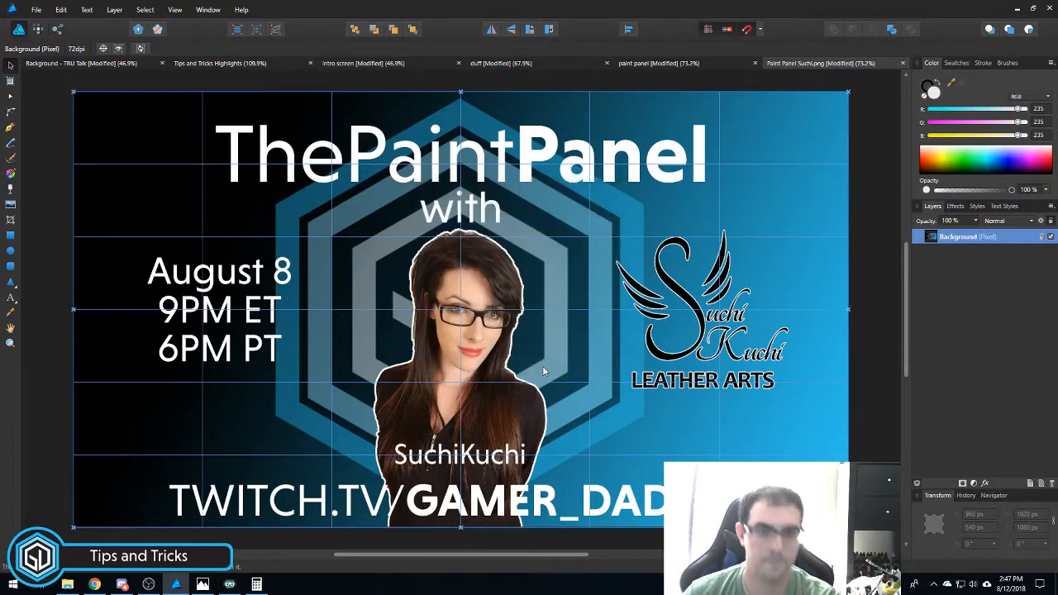